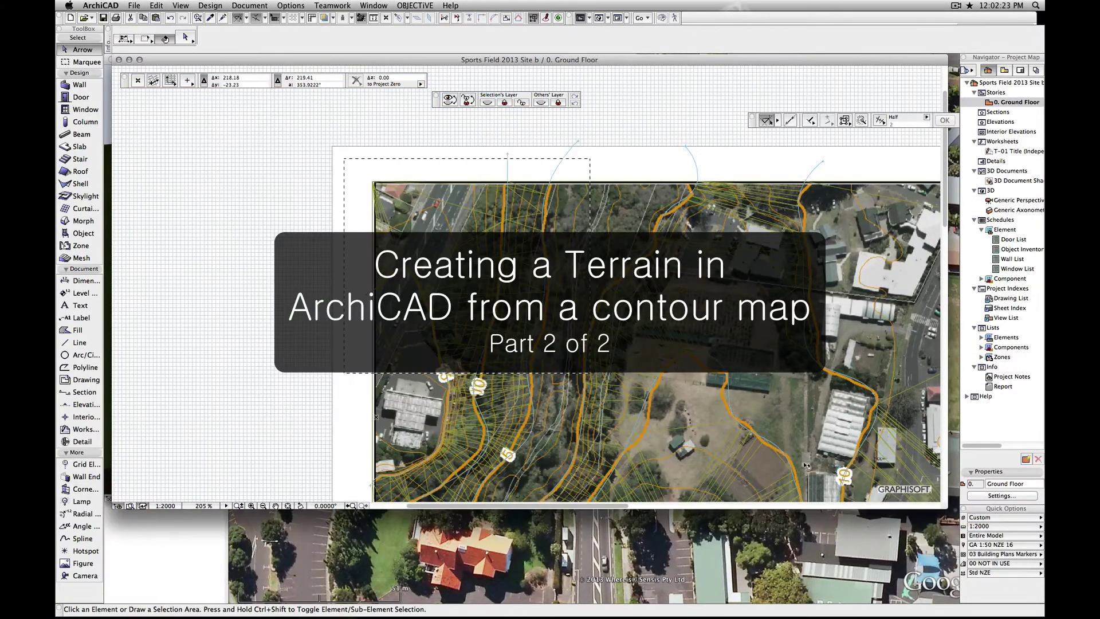
Leave the 3D window and return to the Ground Floor plan.
{"action": "key", "text": "Escape"}
{"action": "scroll", "coordinate": [488, 313], "scroll_direction": "down", "scroll_amount": 5}
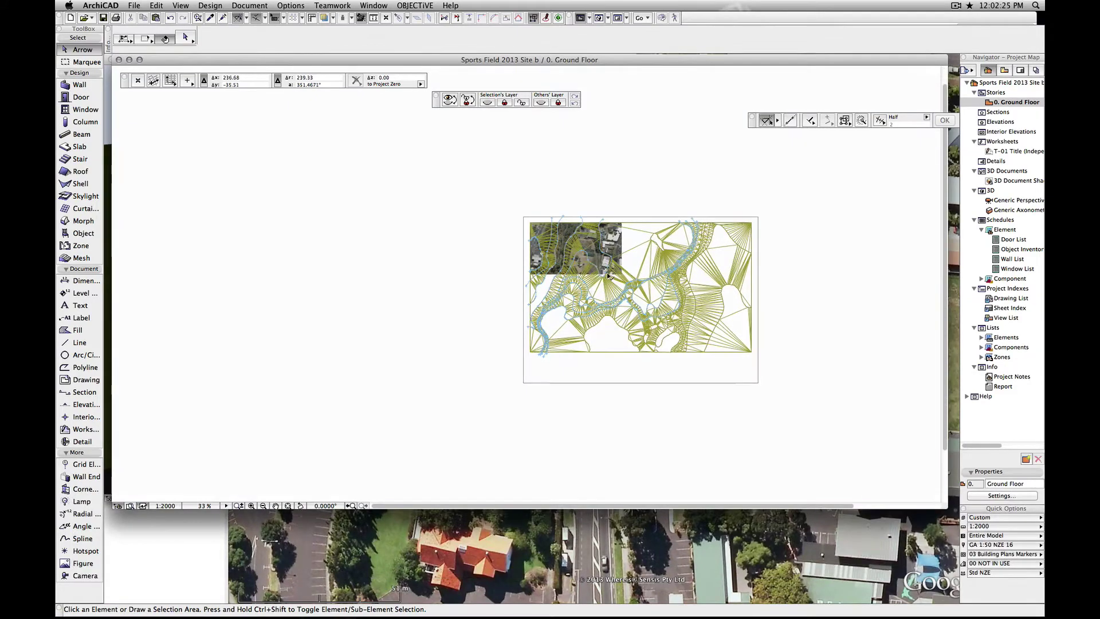
{"action": "scroll", "coordinate": [676, 345], "scroll_direction": "up", "scroll_amount": 3}
{"action": "scroll", "coordinate": [676, 345], "scroll_direction": "up", "scroll_amount": 3}
{"action": "scroll", "coordinate": [677, 344], "scroll_direction": "up", "scroll_amount": 1}
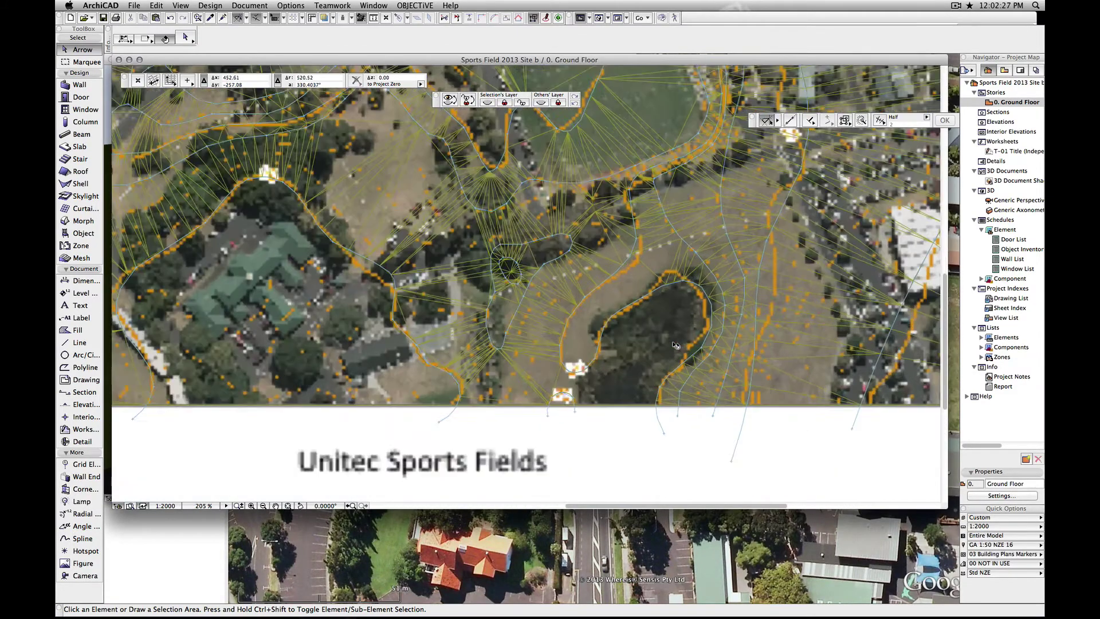
{"action": "scroll", "coordinate": [668, 375], "scroll_direction": "up", "scroll_amount": 1}
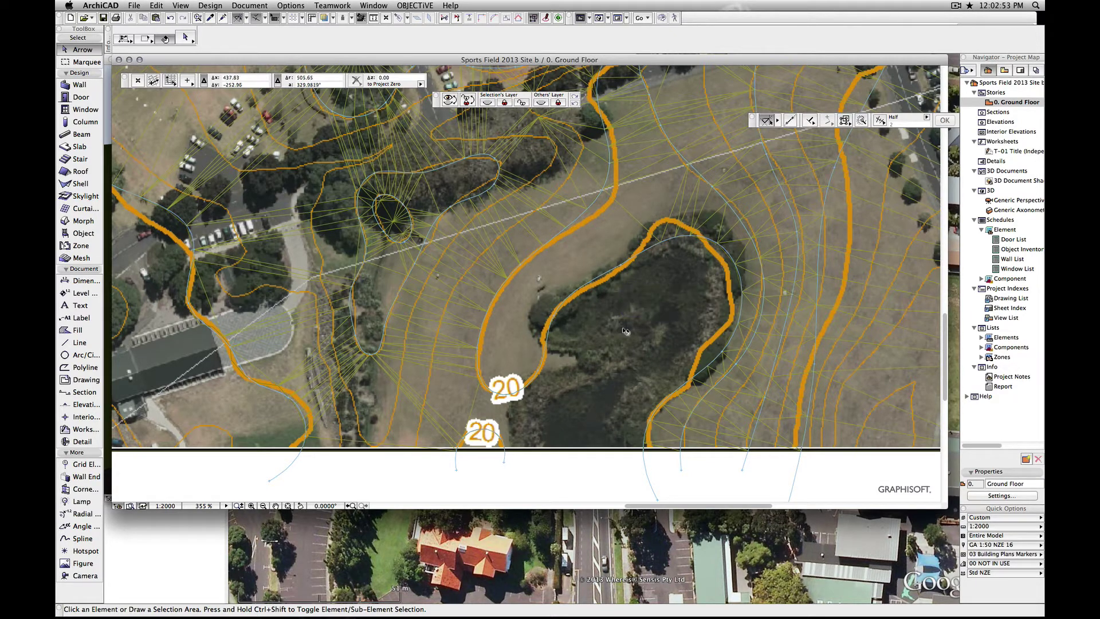
Add a freeform line of new mesh points beside the pond to the terrain mesh.
{"action": "left_click", "coordinate": [531, 247]}
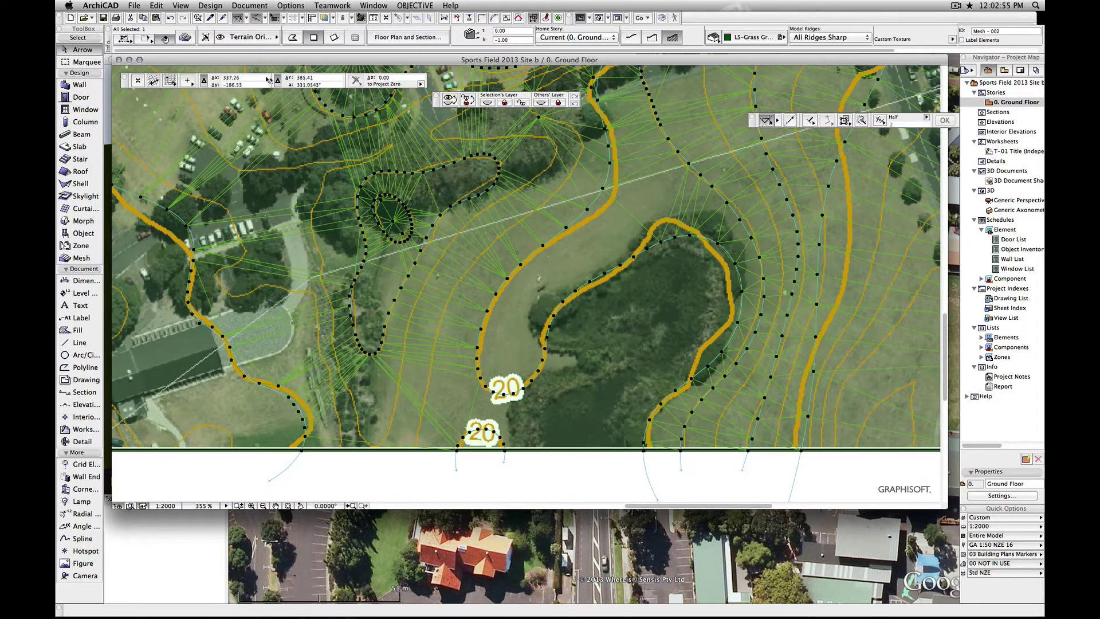
{"action": "left_click", "coordinate": [79, 257]}
{"action": "left_click", "coordinate": [294, 39]}
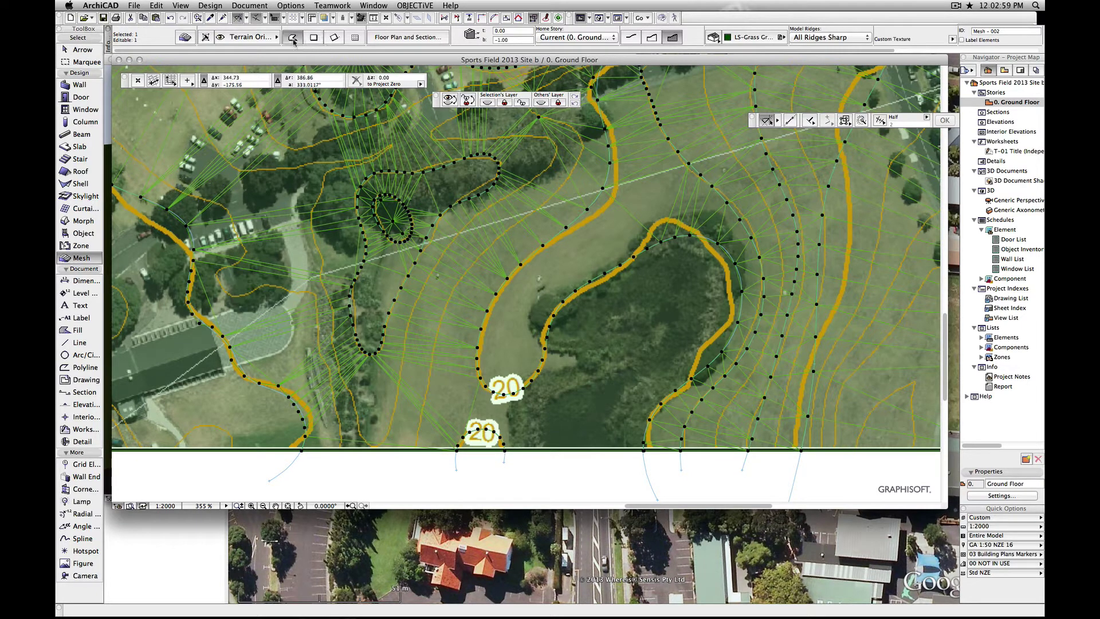
{"action": "left_click", "coordinate": [512, 383]}
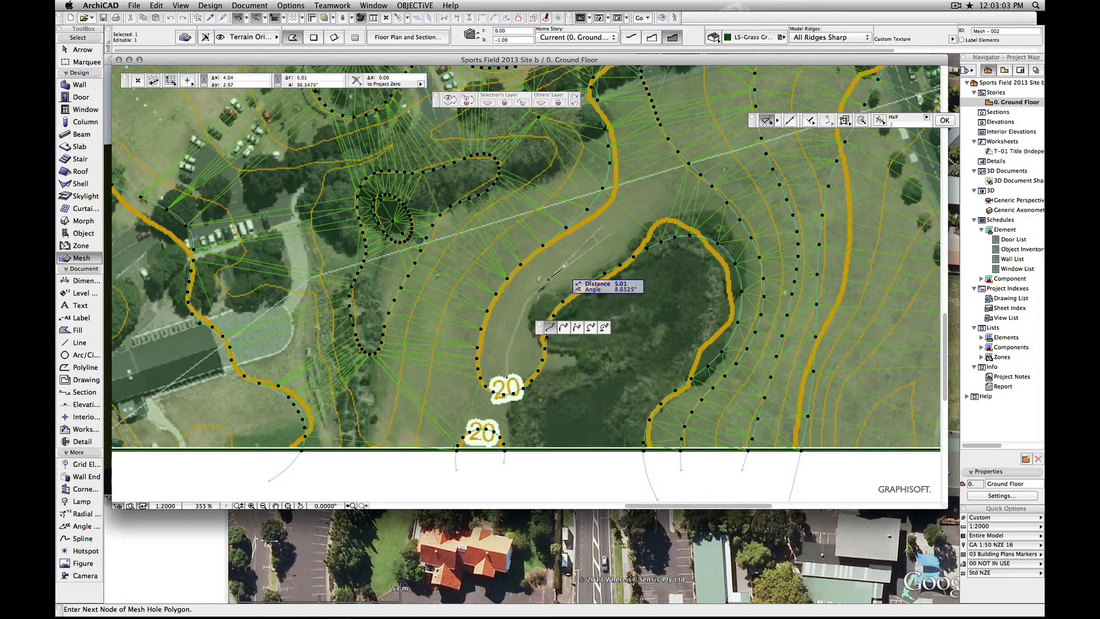
{"action": "double_click", "coordinate": [653, 196]}
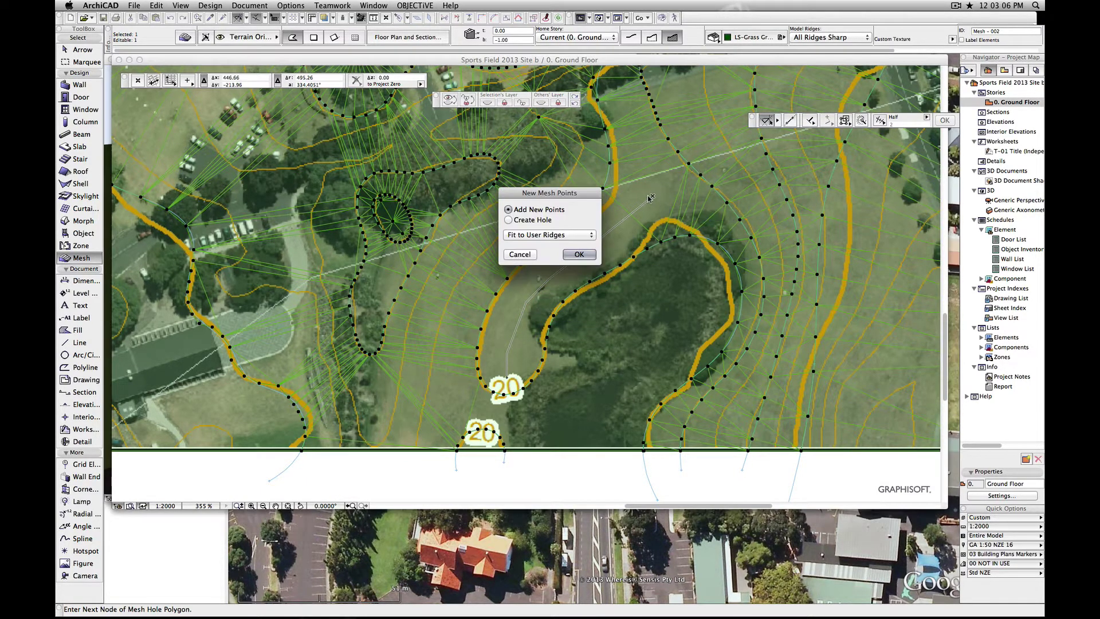
{"action": "left_click", "coordinate": [578, 254]}
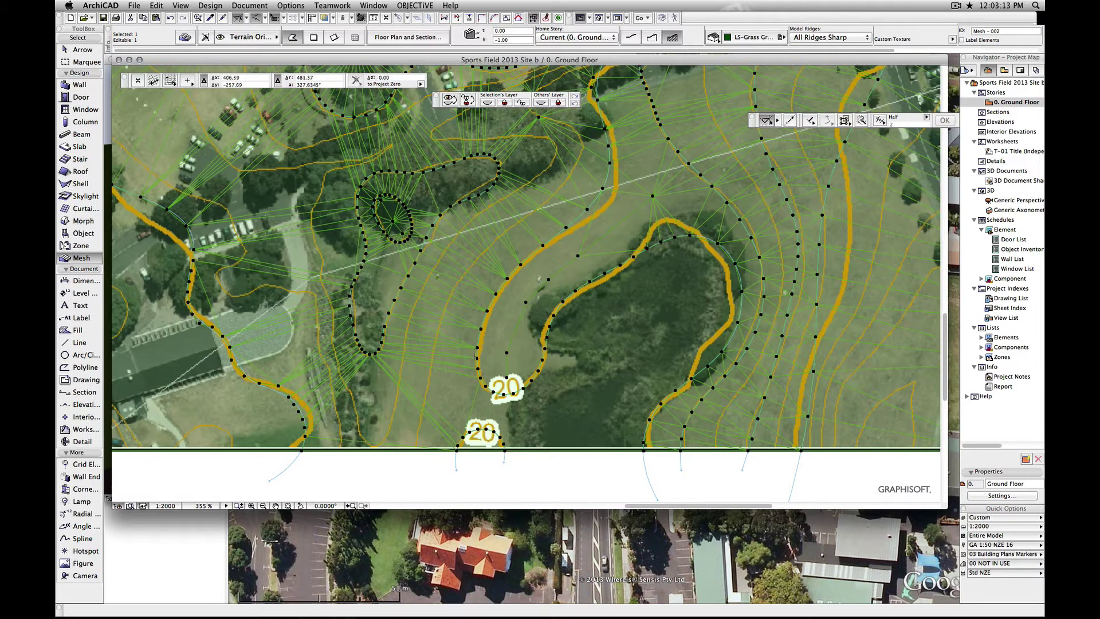
Set the first new mesh point's height to 20.5.
{"action": "left_click", "coordinate": [507, 375]}
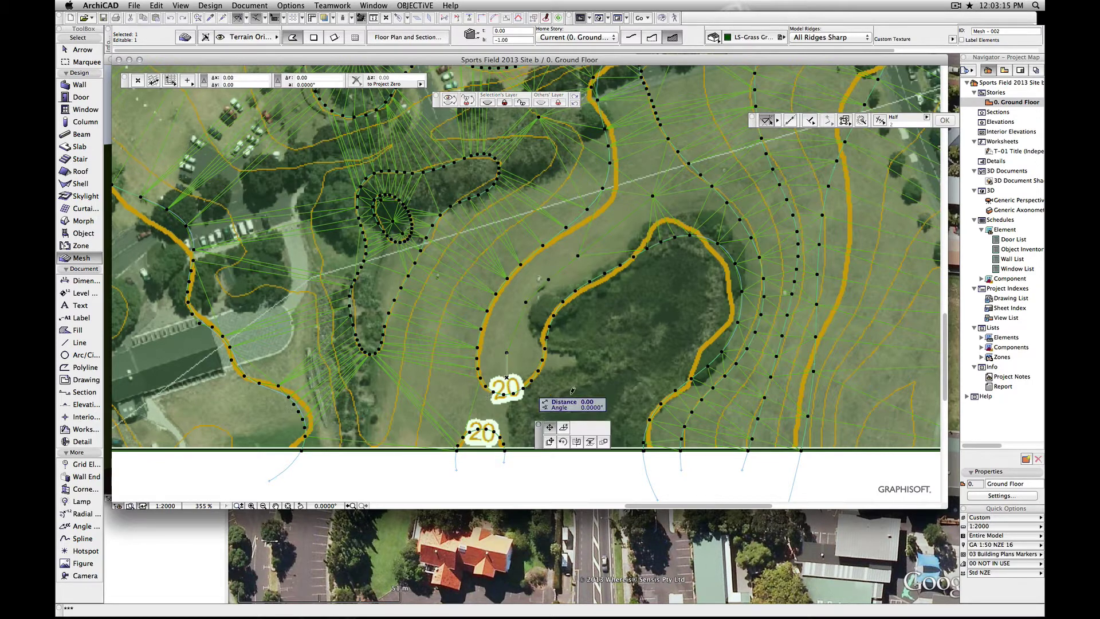
{"action": "left_click", "coordinate": [566, 429]}
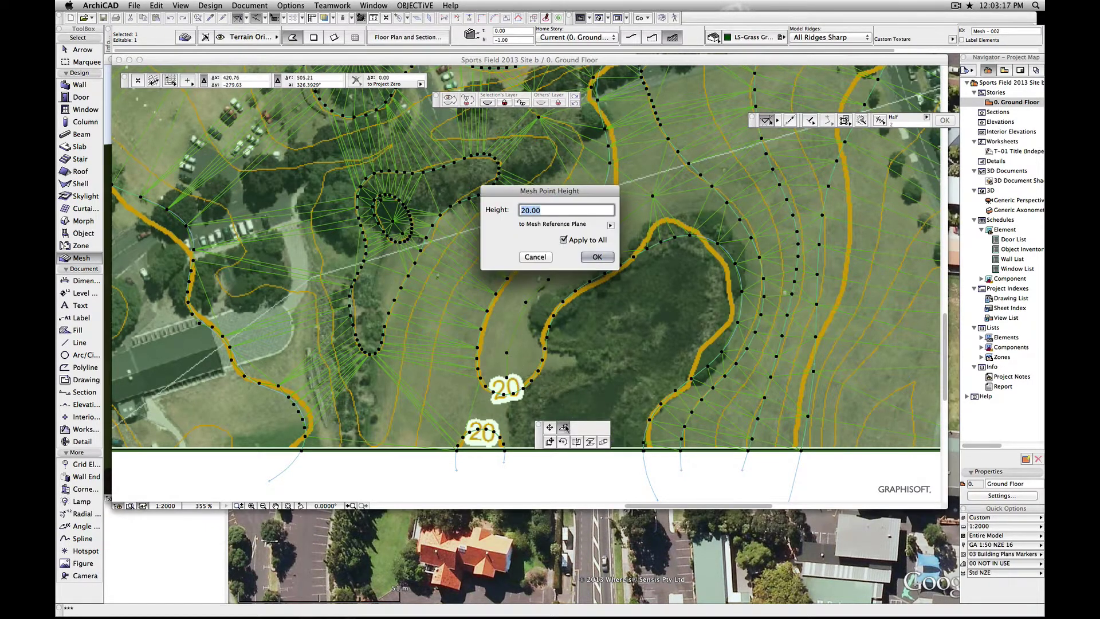
{"action": "type", "text": "2"}
{"action": "key", "text": "Return"}
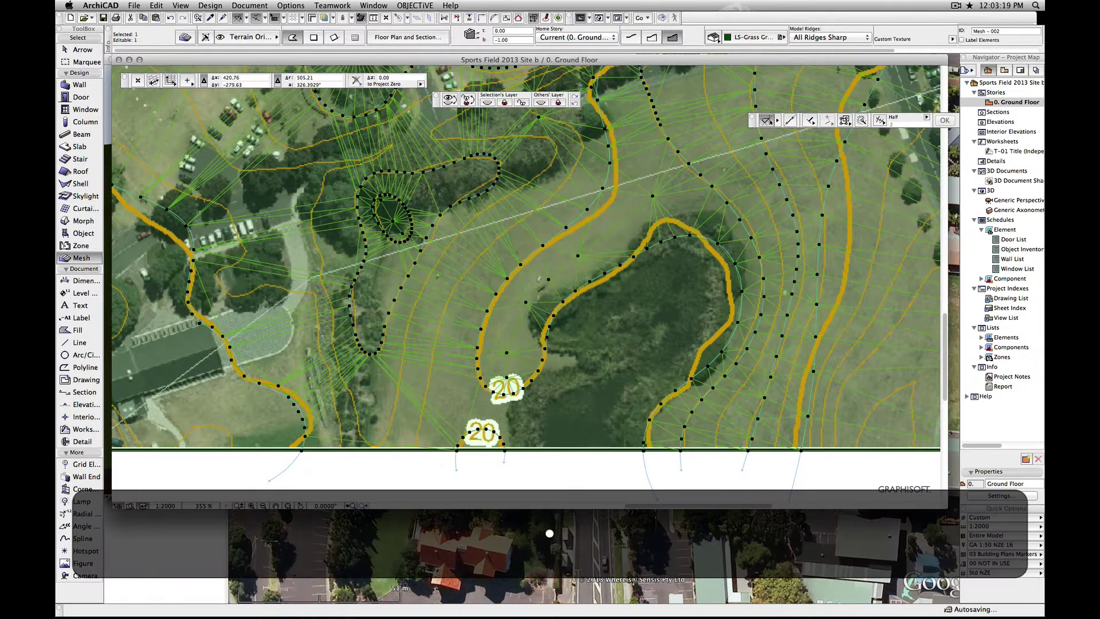
{"action": "left_click", "coordinate": [507, 376]}
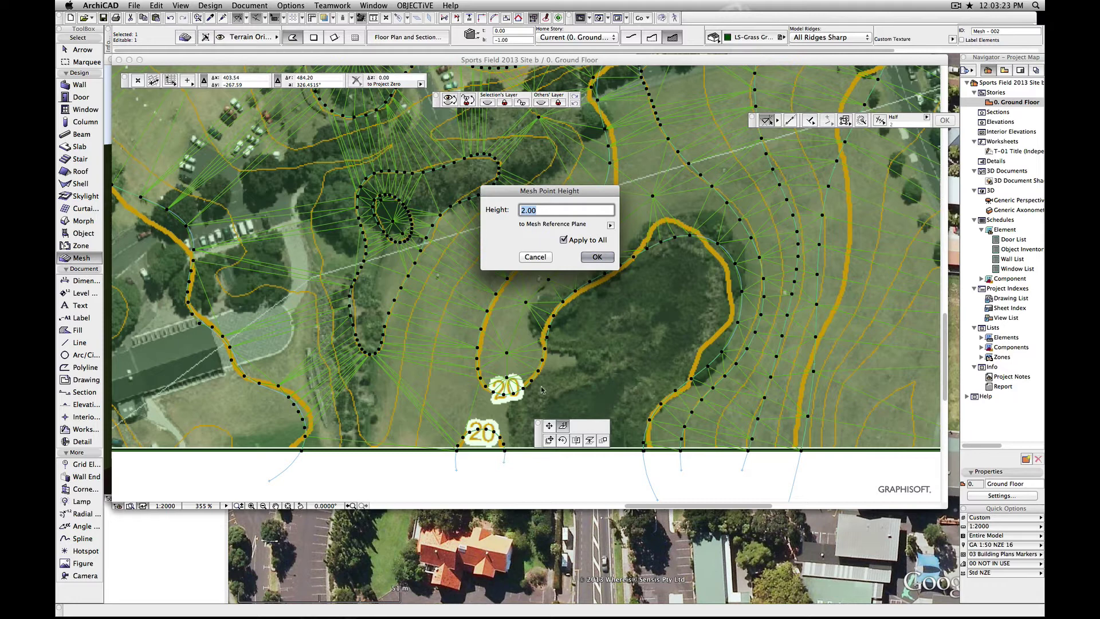
{"action": "type", "text": "20.5"}
{"action": "left_click", "coordinate": [598, 258]}
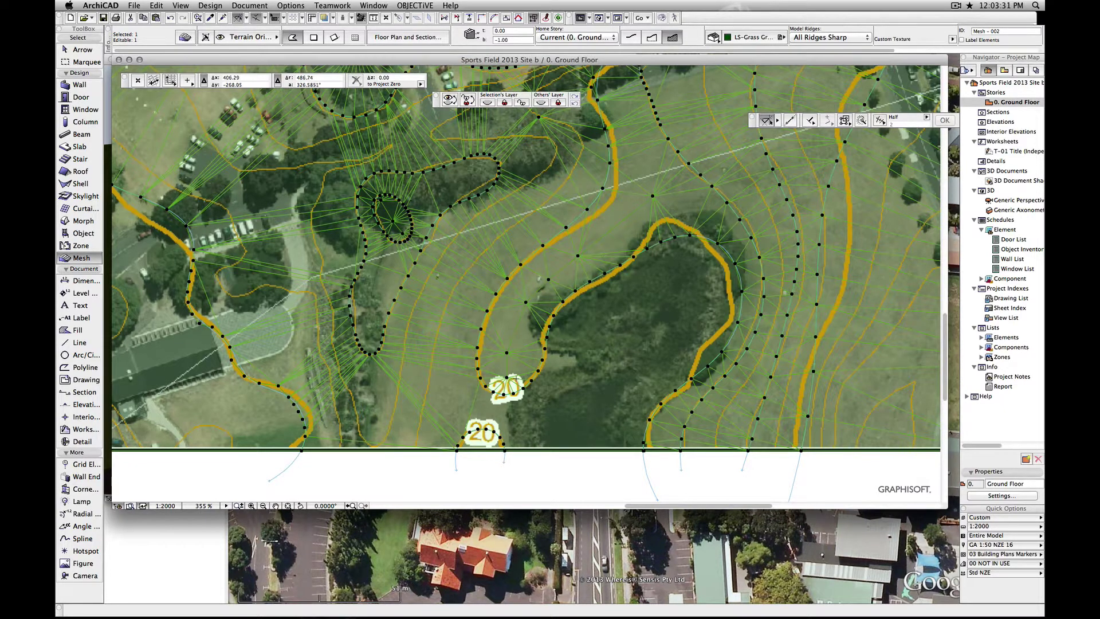
Set the remaining new points' heights to values such as 20.35 and 20.45.
{"action": "left_click", "coordinate": [508, 379]}
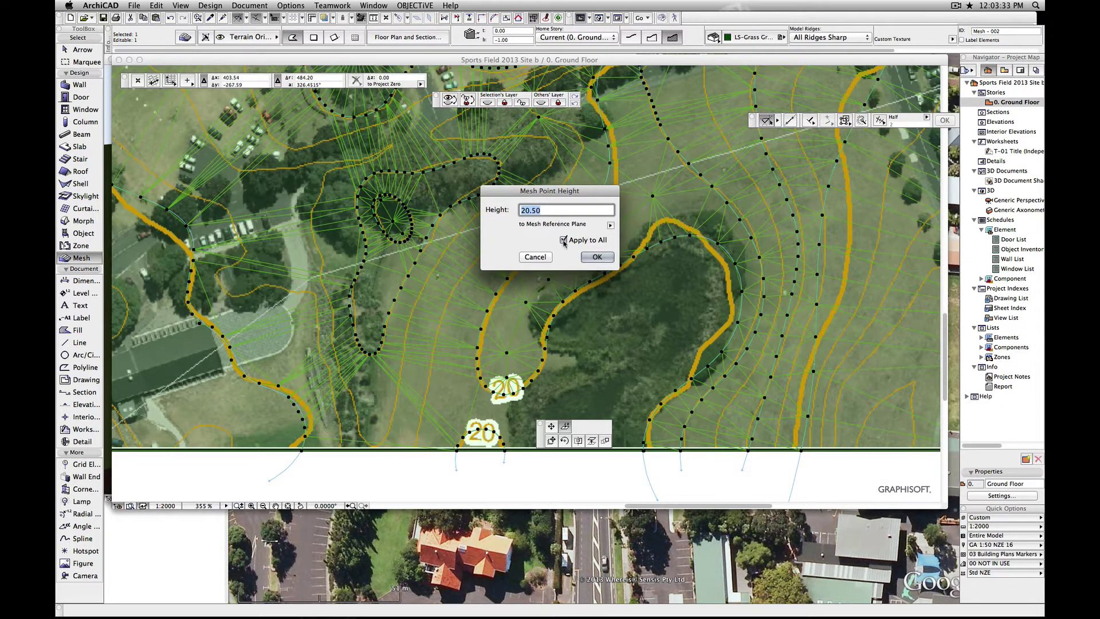
{"action": "left_click", "coordinate": [540, 211]}
{"action": "key", "text": "Right"}
{"action": "key", "text": "BackSpace"}
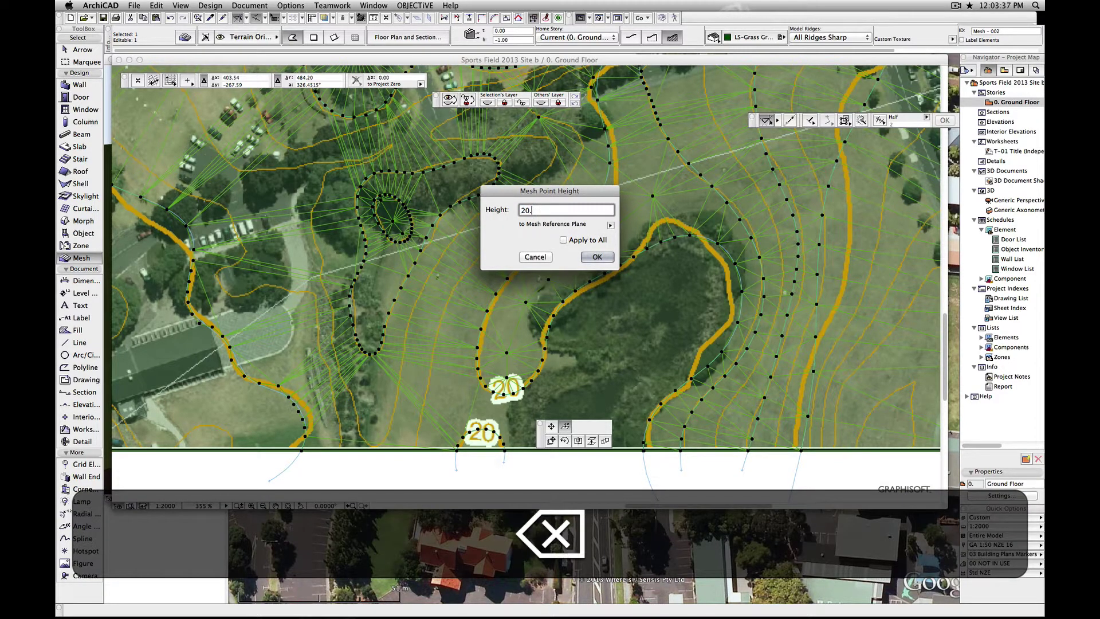
{"action": "type", "text": "2"}
{"action": "key", "text": "Return"}
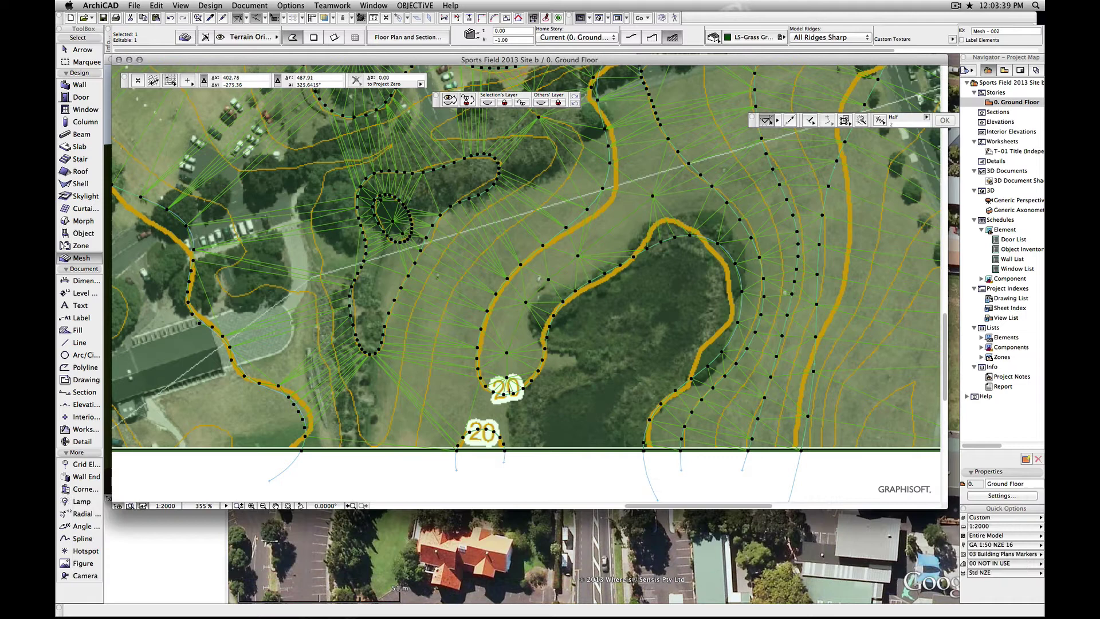
{"action": "left_click", "coordinate": [507, 358]}
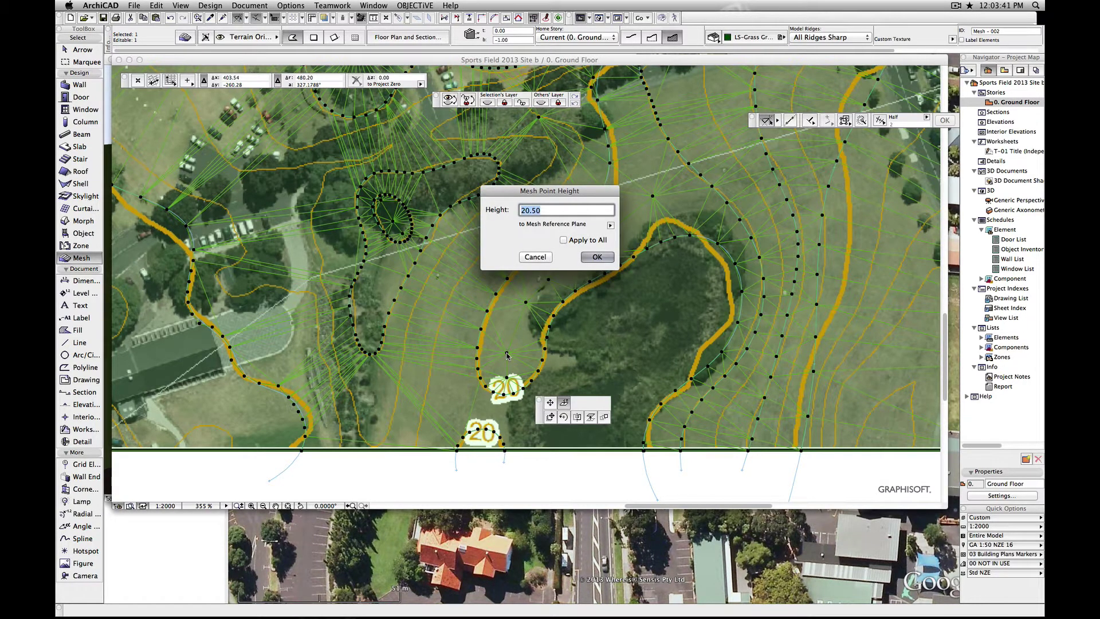
{"action": "type", "text": "20."}
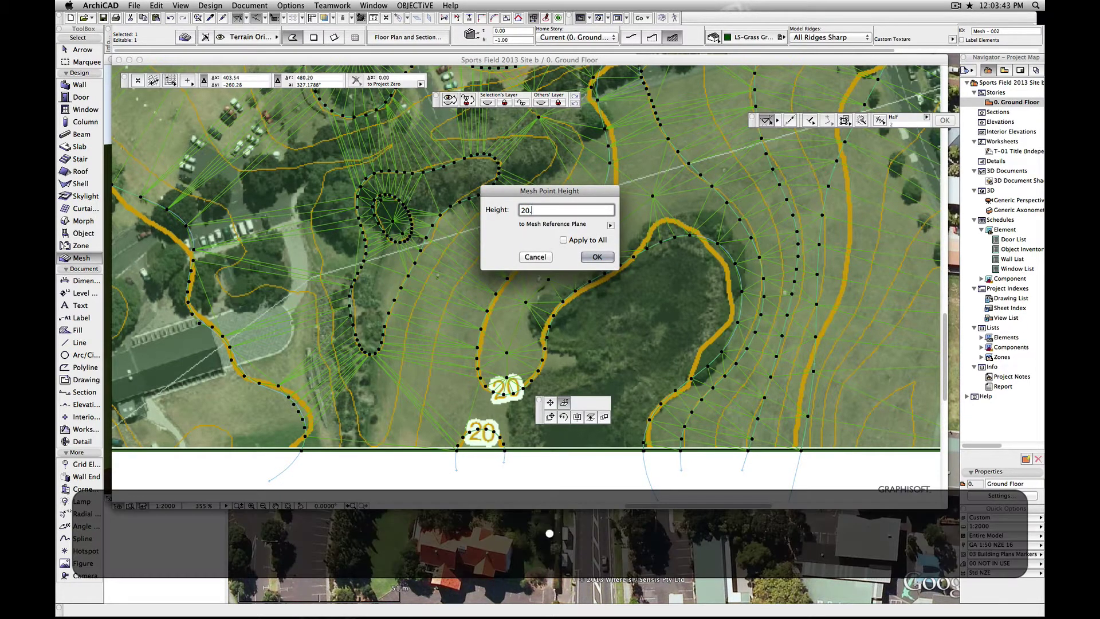
{"action": "type", "text": "35"}
{"action": "key", "text": "Return"}
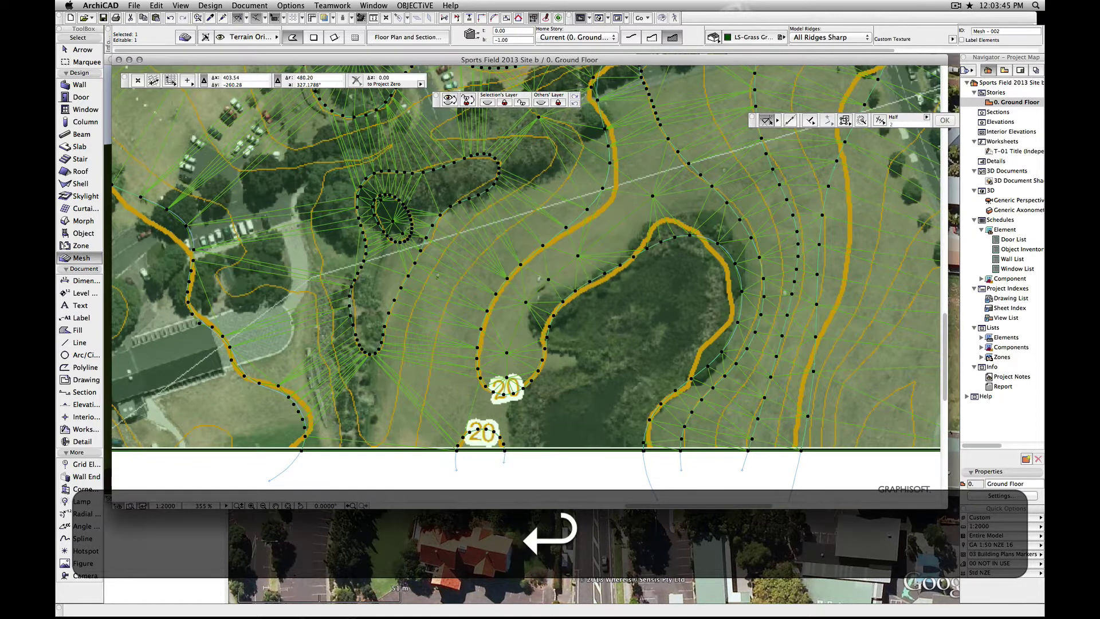
{"action": "left_click", "coordinate": [545, 351]}
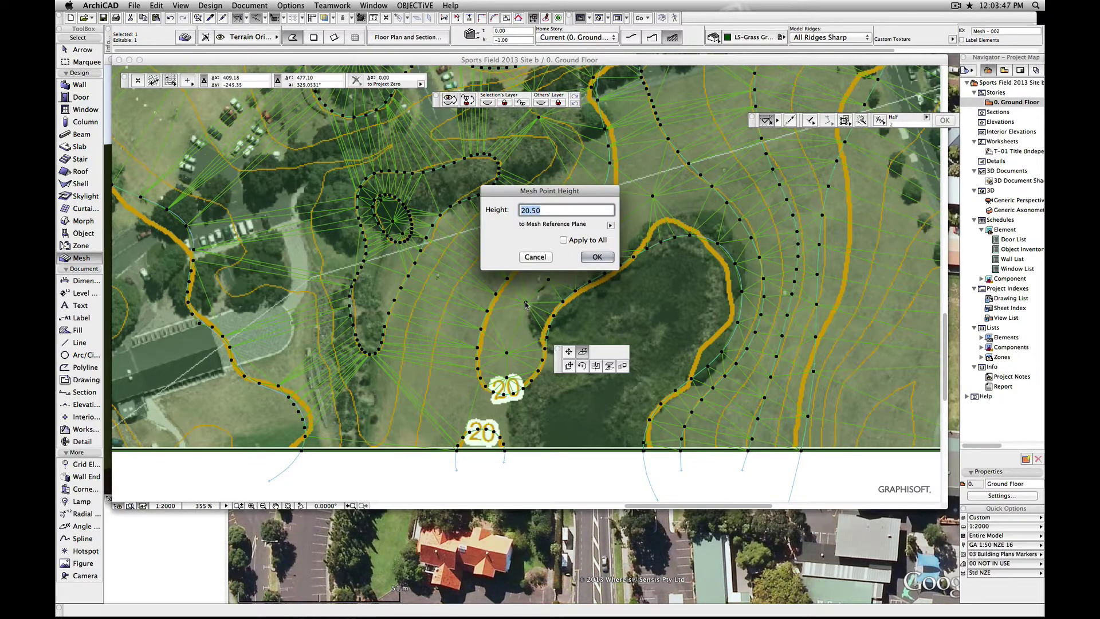
{"action": "type", "text": "20"}
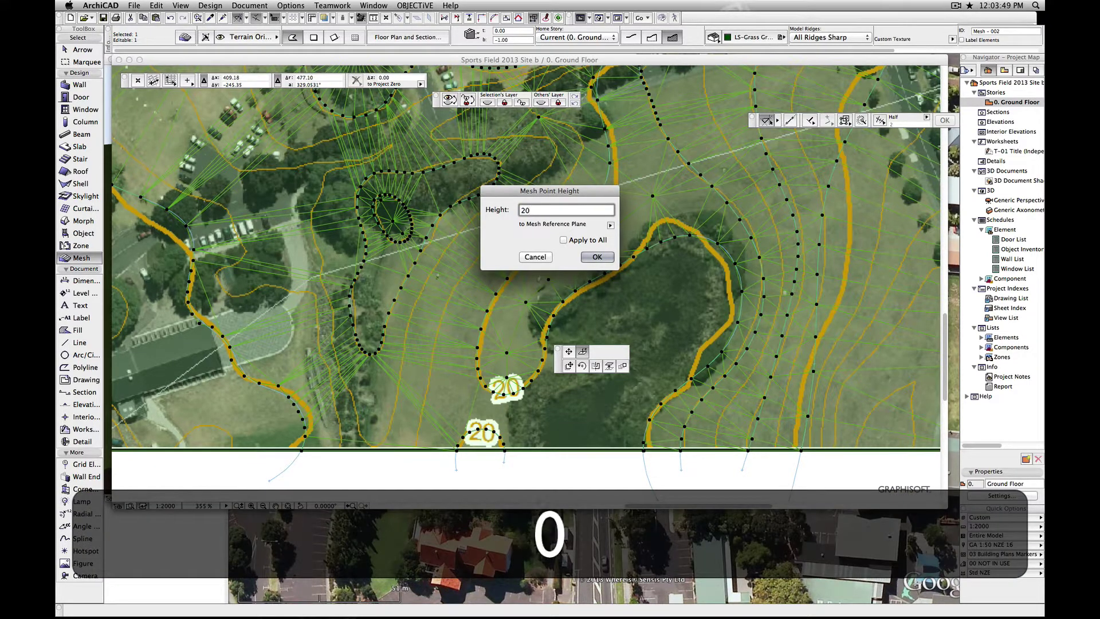
{"action": "type", "text": ".45"}
{"action": "key", "text": "Return"}
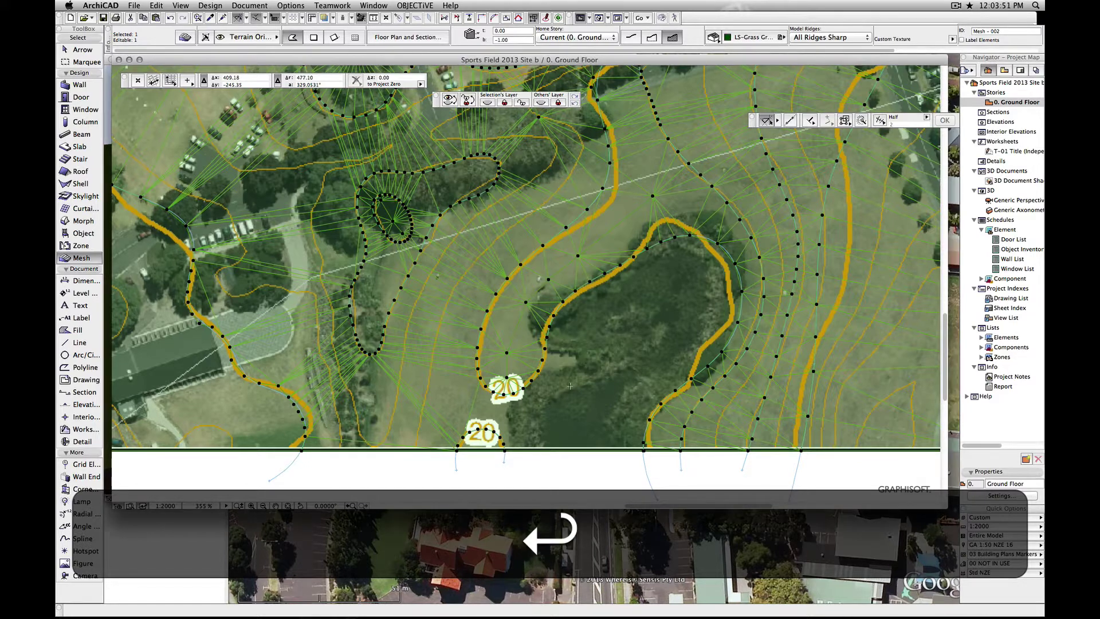
{"action": "left_click", "coordinate": [62, 62]}
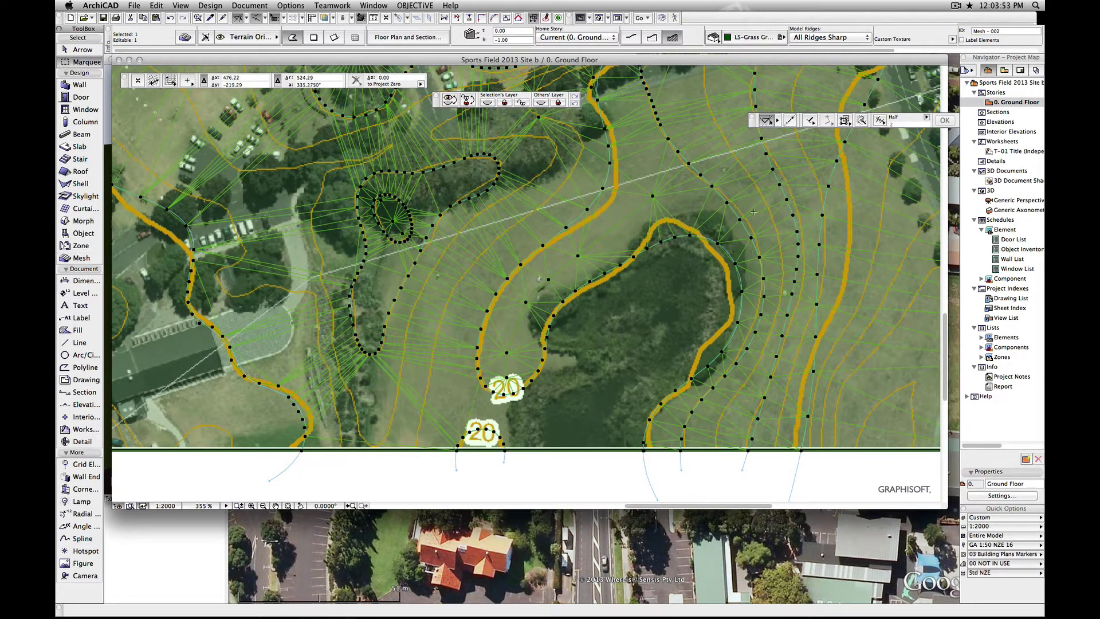
{"action": "key", "text": "Escape"}
{"action": "left_click", "coordinate": [830, 168]}
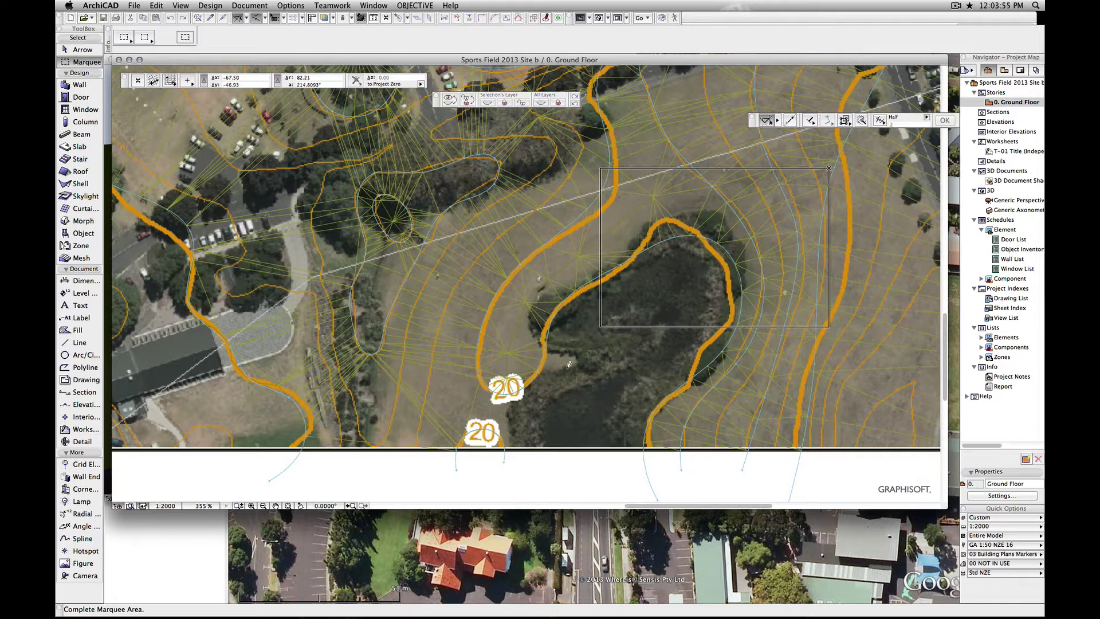
{"action": "left_click", "coordinate": [400, 464]}
{"action": "key", "text": "F4"}
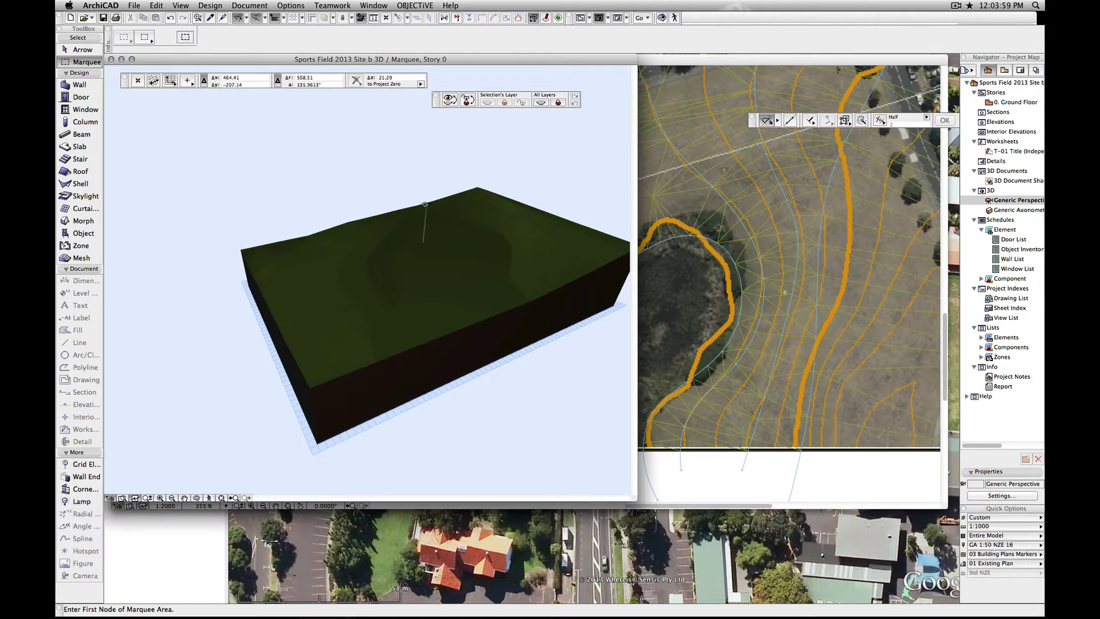
{"action": "scroll", "coordinate": [338, 305], "scroll_direction": "up", "scroll_amount": 5}
{"action": "scroll", "coordinate": [344, 302], "scroll_direction": "up", "scroll_amount": 2}
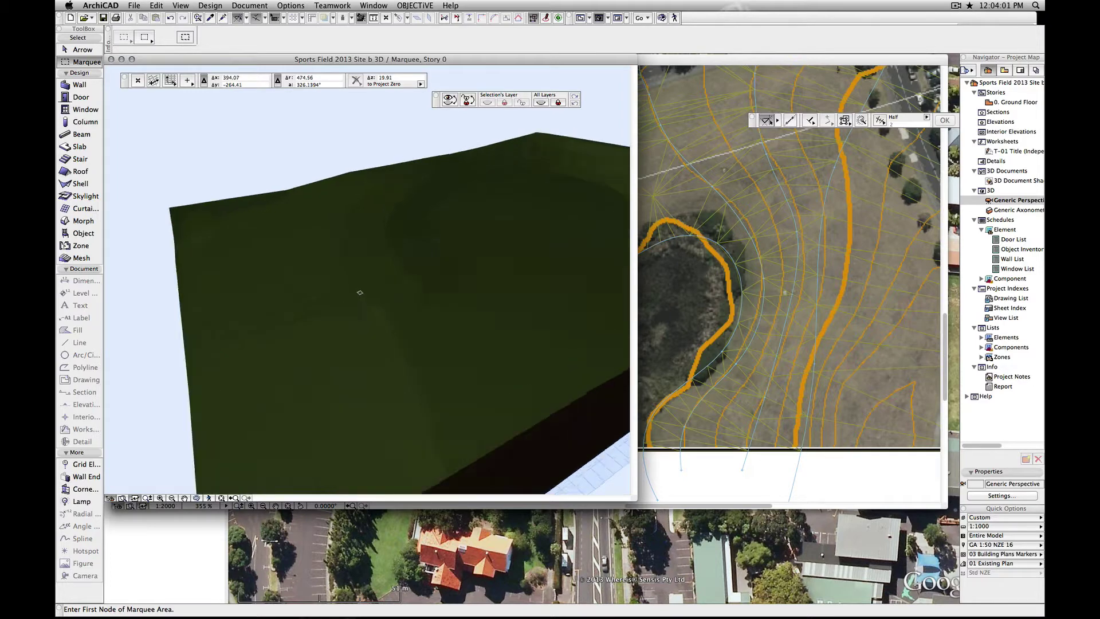
{"action": "scroll", "coordinate": [357, 295], "scroll_direction": "up", "scroll_amount": 2}
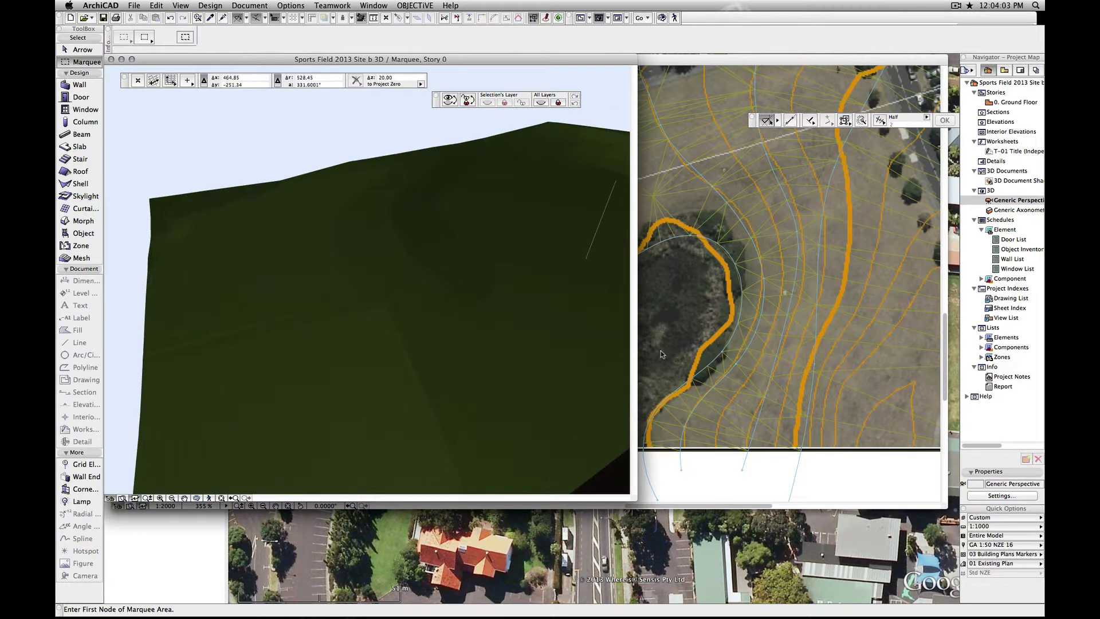
{"action": "key", "text": "F2"}
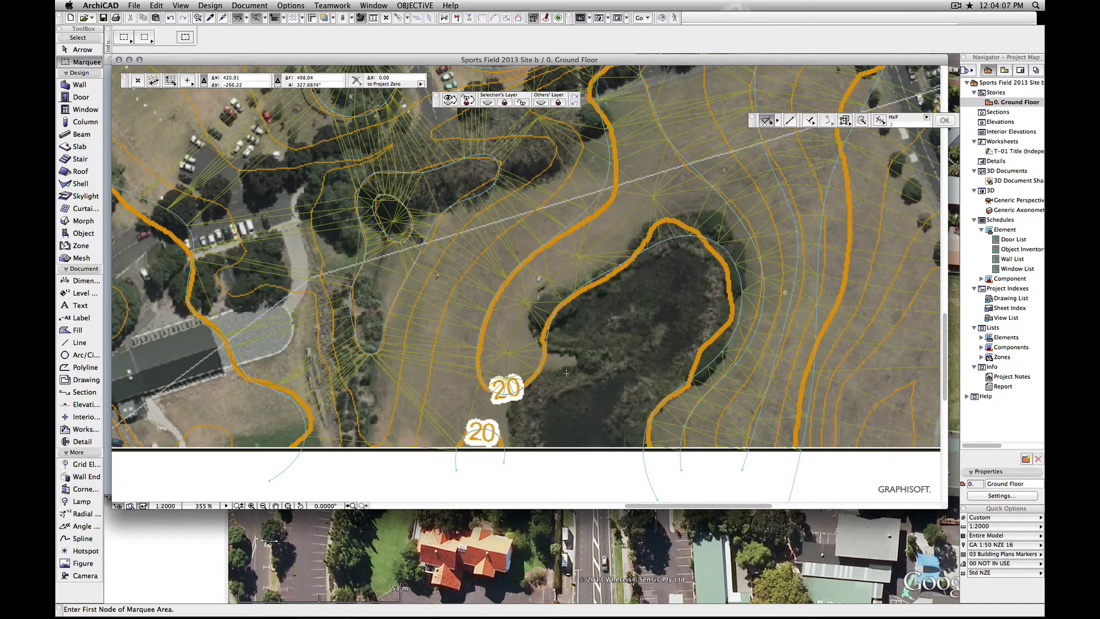
{"action": "key", "text": "Escape"}
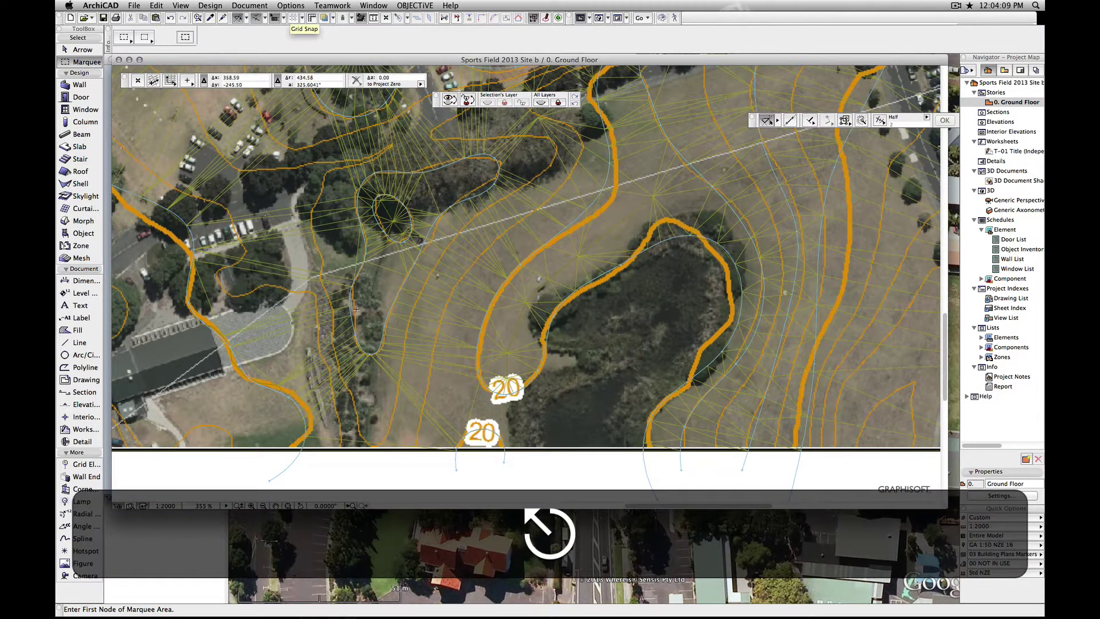
Outline a ring of new points inside the lake edge and add them to the mesh.
{"action": "left_click", "coordinate": [378, 316]}
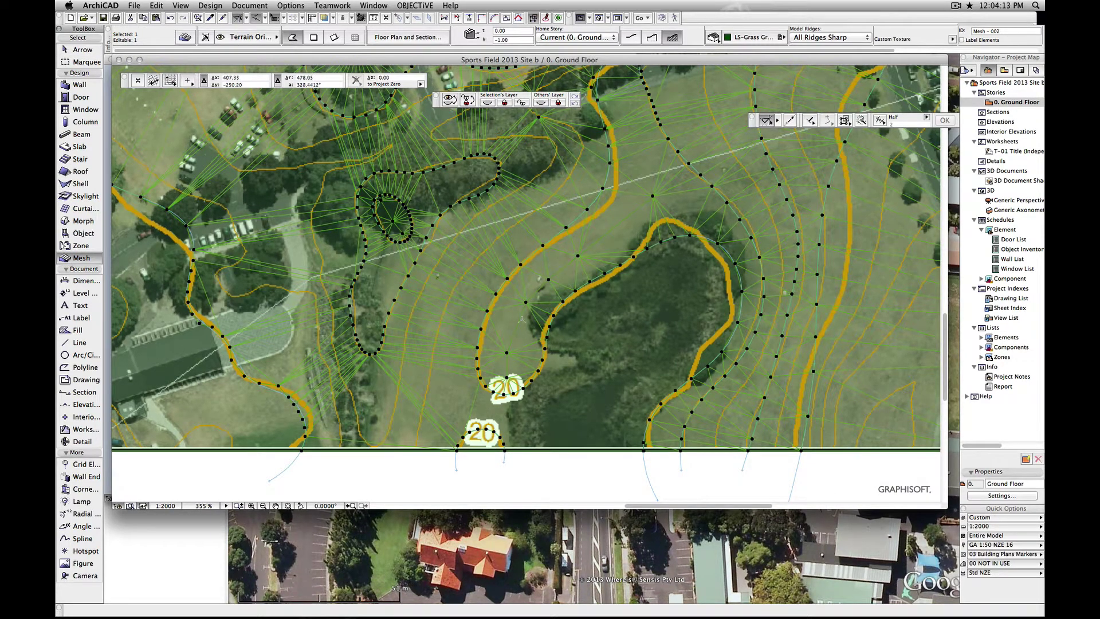
{"action": "left_click", "coordinate": [556, 364]}
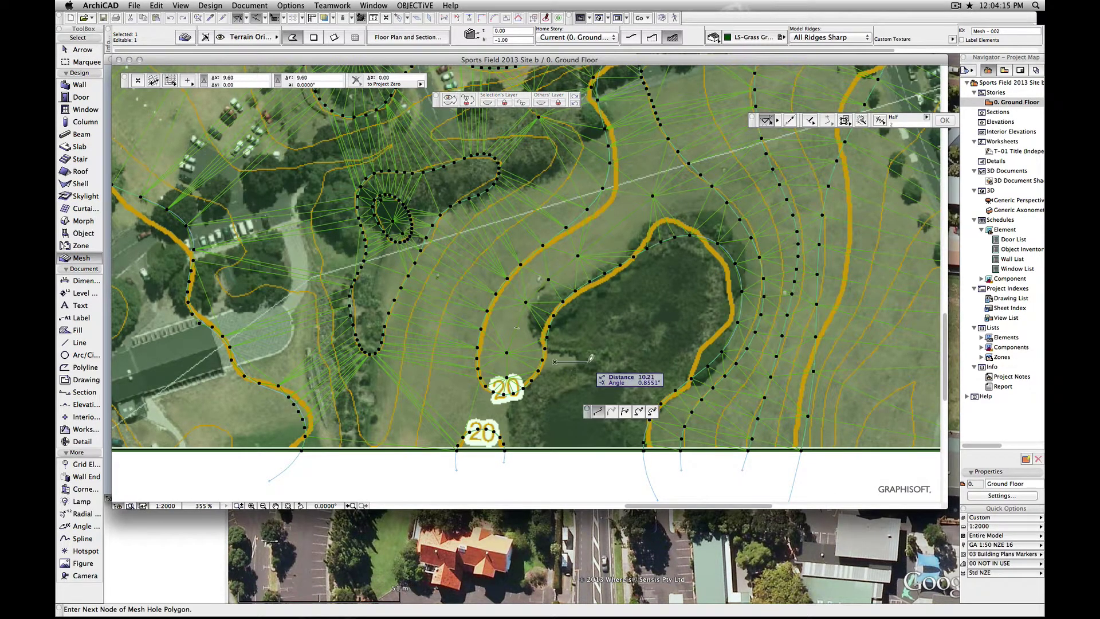
{"action": "left_click", "coordinate": [624, 351]}
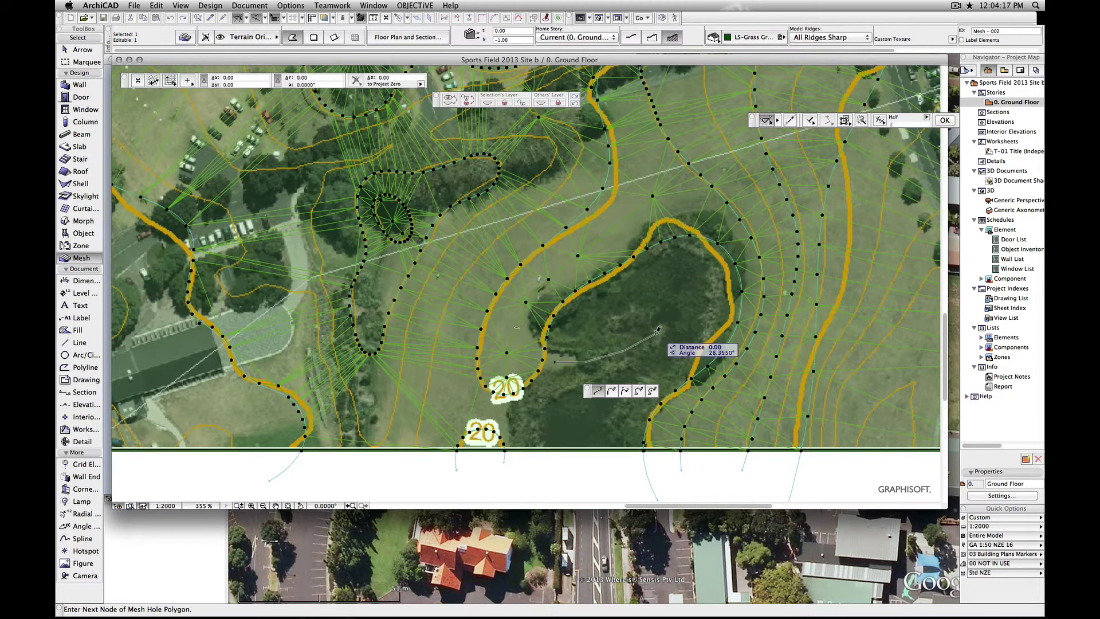
{"action": "double_click", "coordinate": [657, 333]}
{"action": "left_click", "coordinate": [579, 255]}
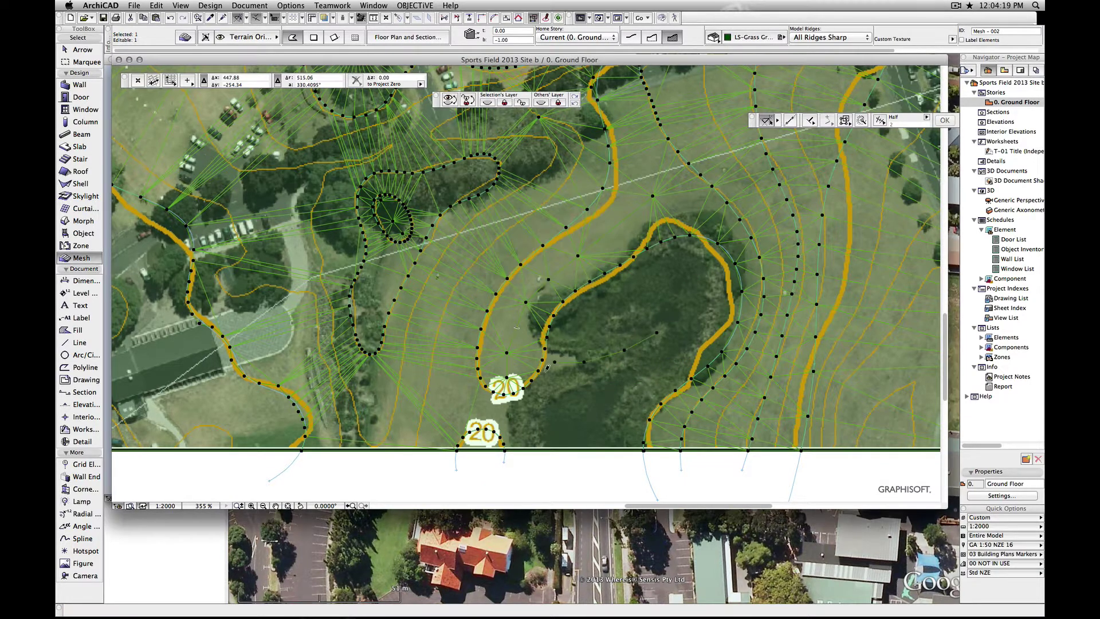
Lower the lake ring points to about 19.1–19.5 and check them in 3D.
{"action": "double_click", "coordinate": [555, 363]}
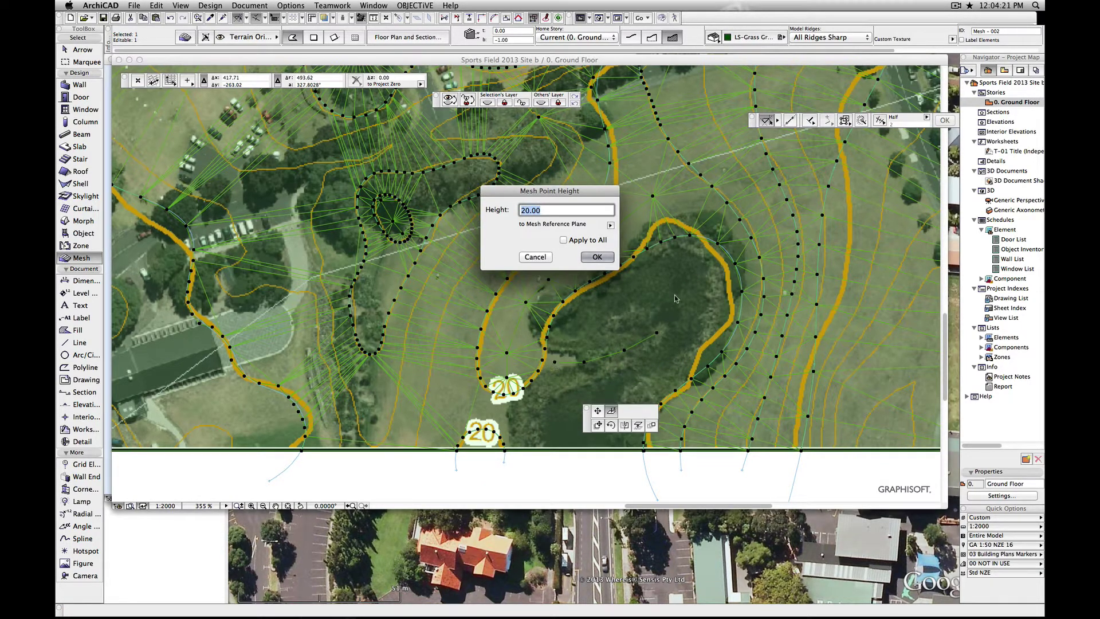
{"action": "left_click", "coordinate": [601, 258]}
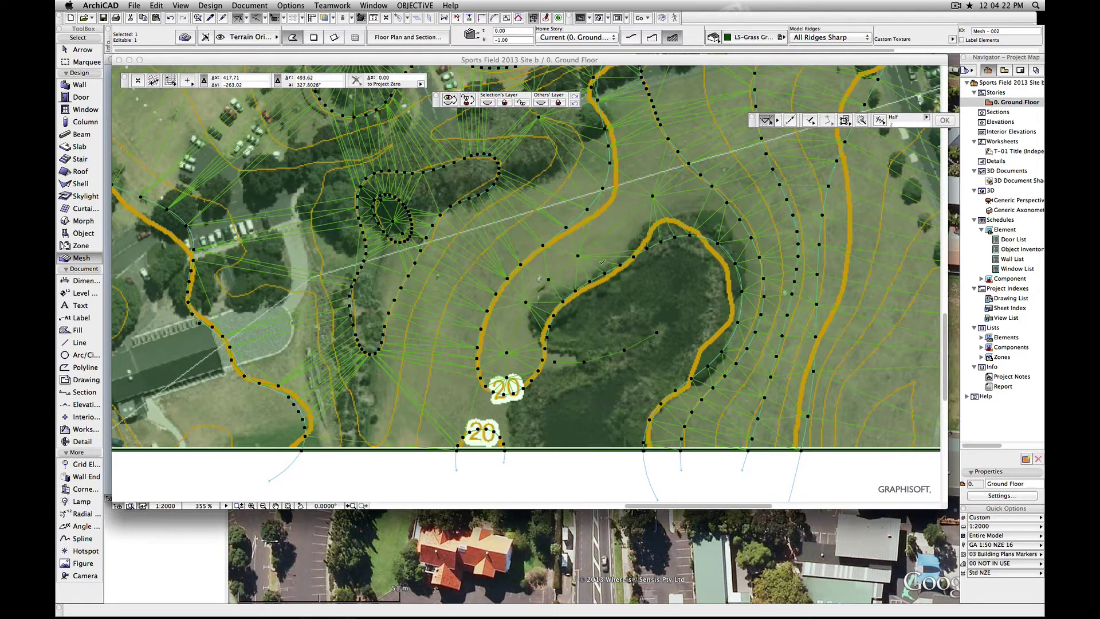
{"action": "left_click", "coordinate": [584, 359]}
{"action": "left_click", "coordinate": [641, 409]}
{"action": "type", "text": "19"}
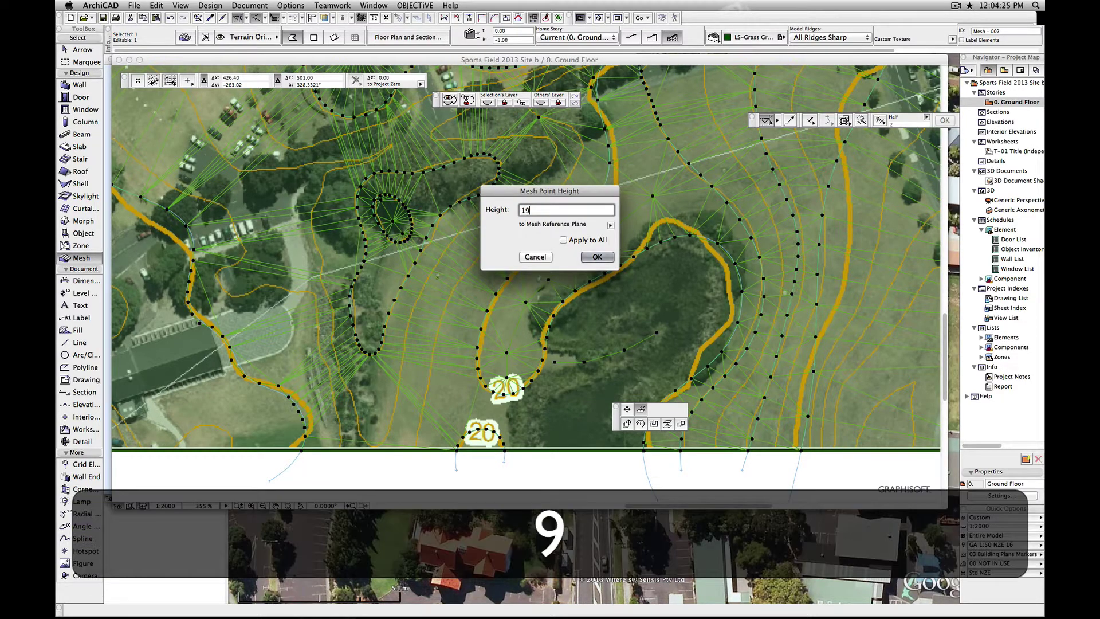
{"action": "type", "text": ".50"}
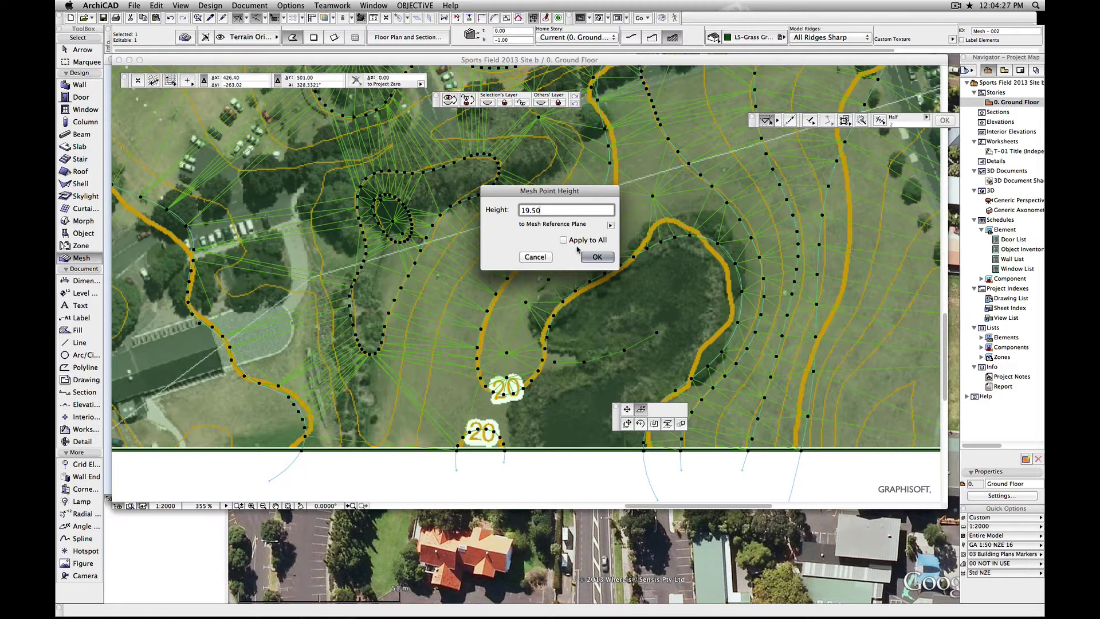
{"action": "left_click", "coordinate": [593, 257]}
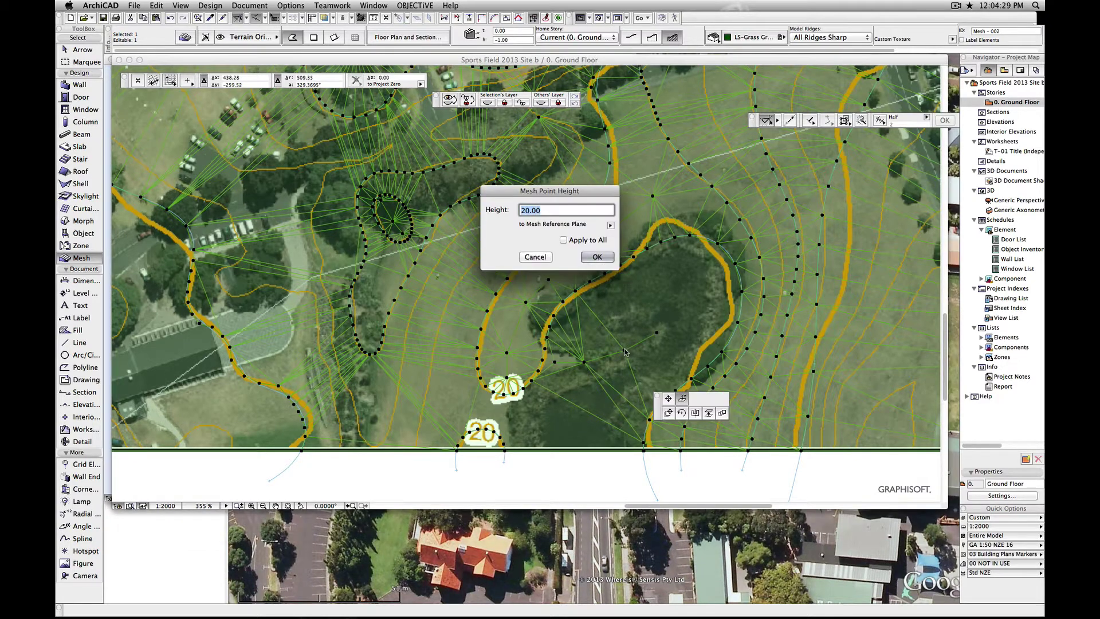
{"action": "type", "text": "19"}
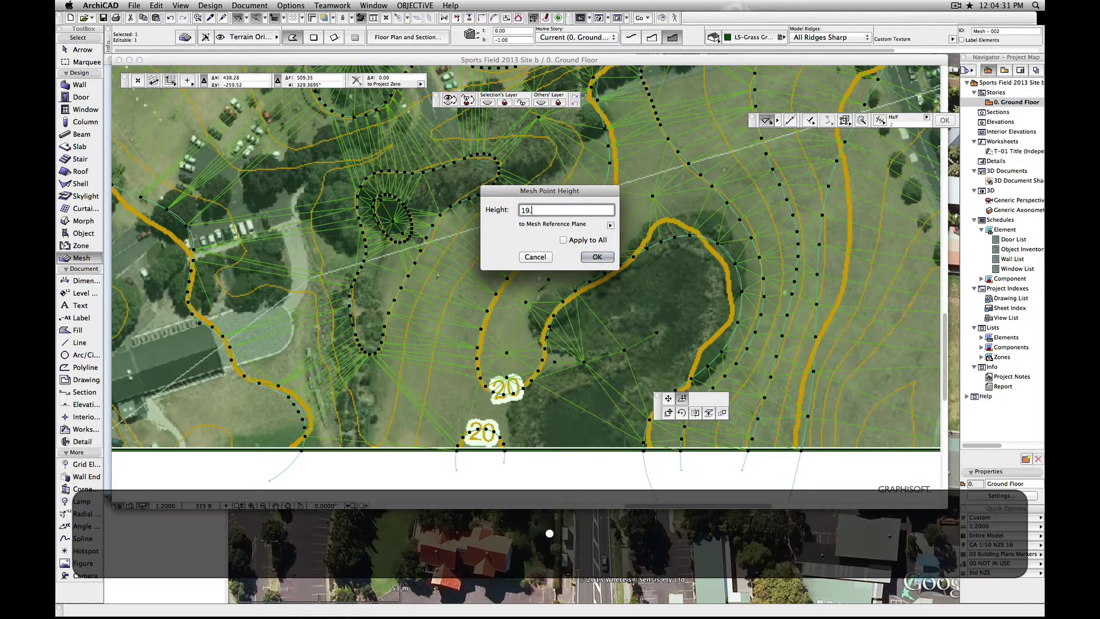
{"action": "type", "text": ".3"}
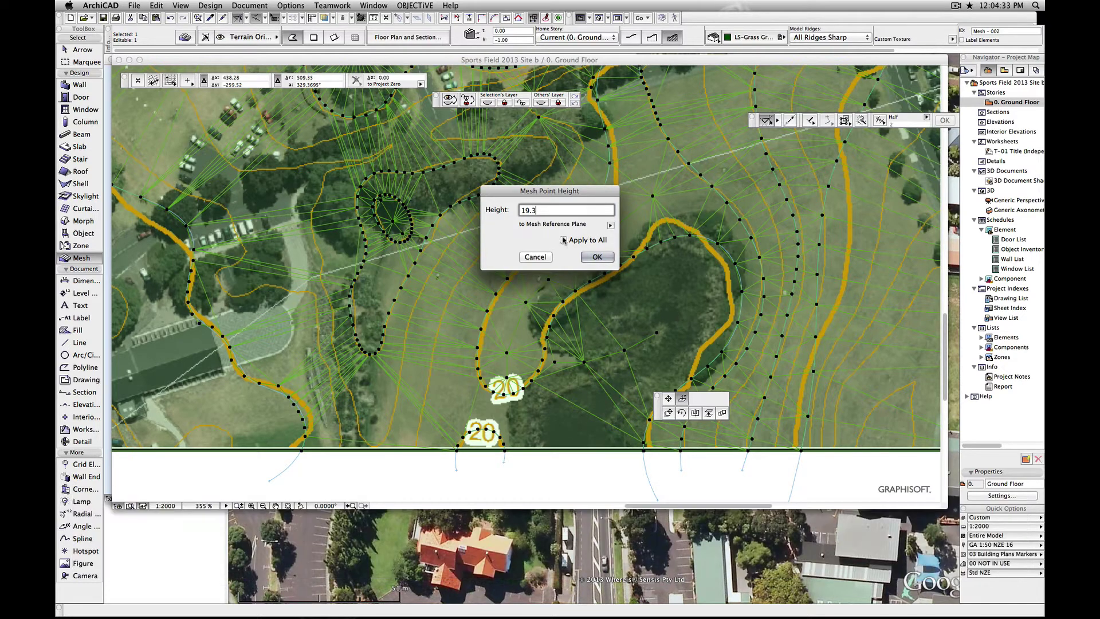
{"action": "type", "text": "5"}
{"action": "key", "text": "Return"}
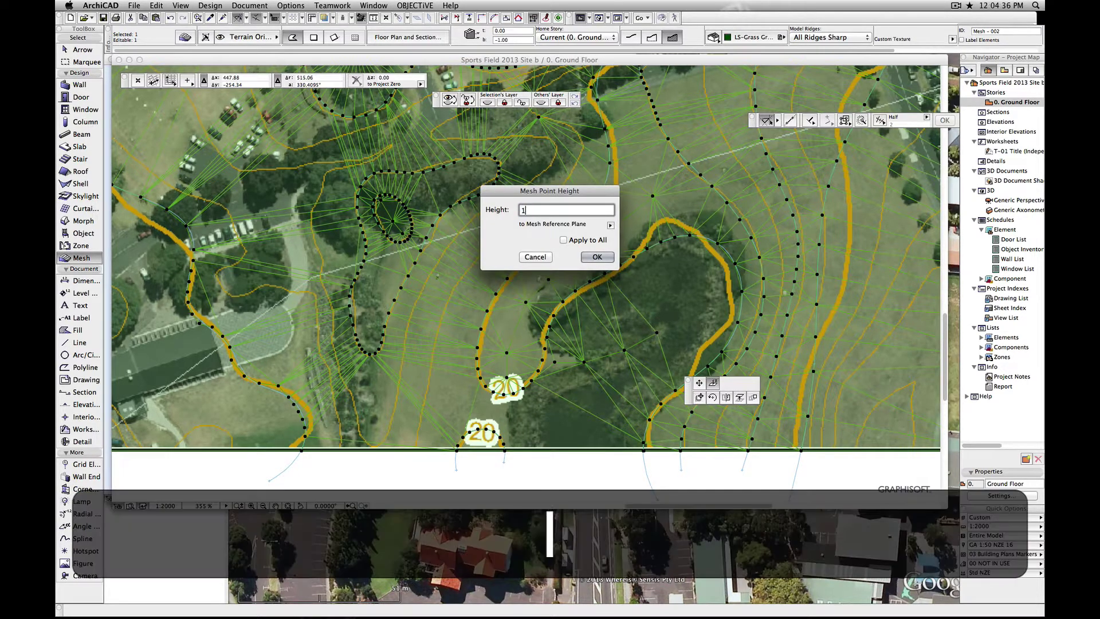
{"action": "type", "text": ".35"}
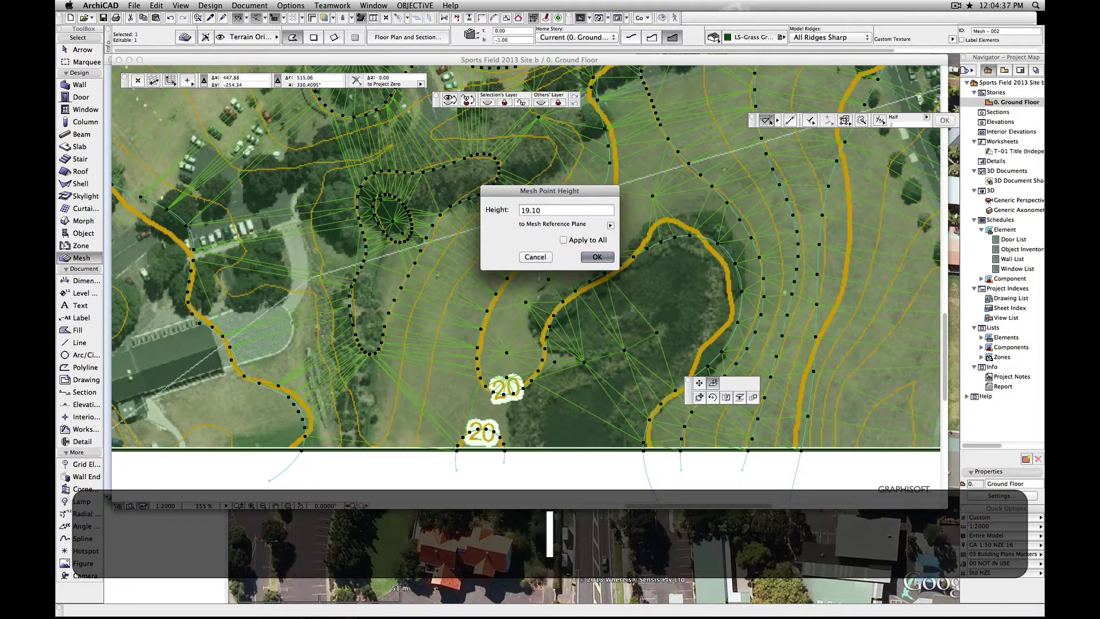
{"action": "key", "text": "Return"}
{"action": "key", "text": "F3"}
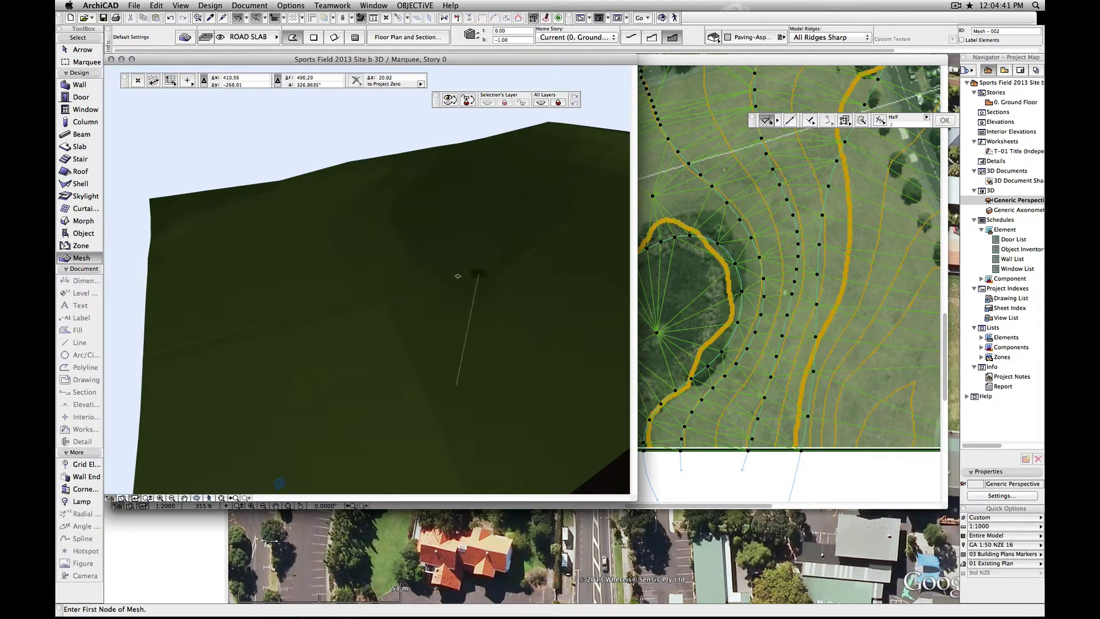
{"action": "key", "text": "F2"}
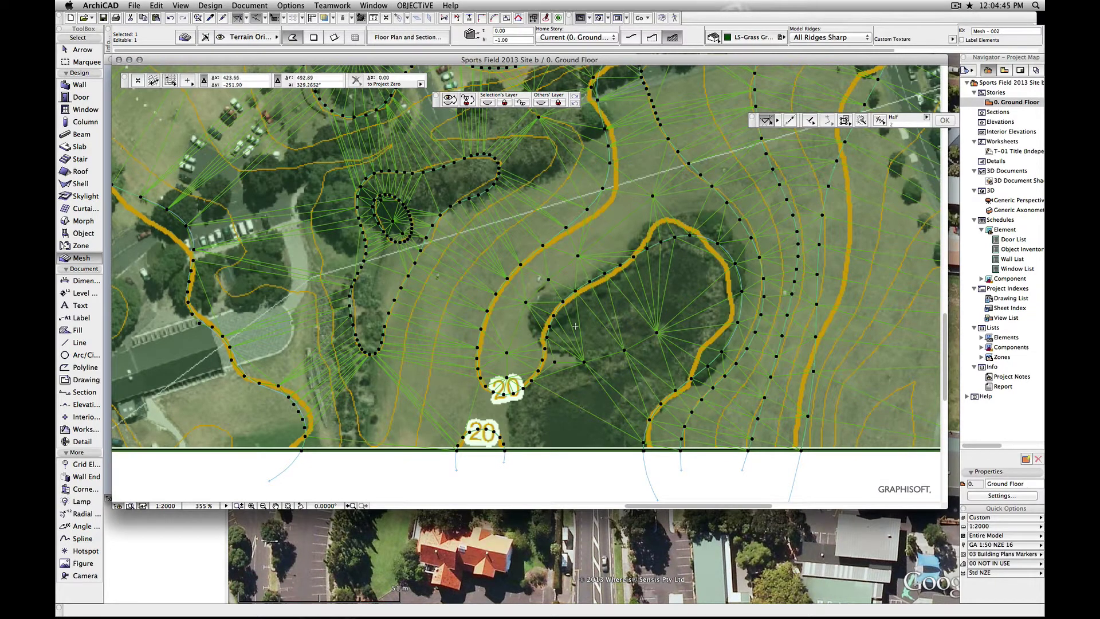
Outline an inner ring of points in the lake and add them to the mesh.
{"action": "left_click", "coordinate": [575, 328]}
{"action": "left_click", "coordinate": [612, 309]}
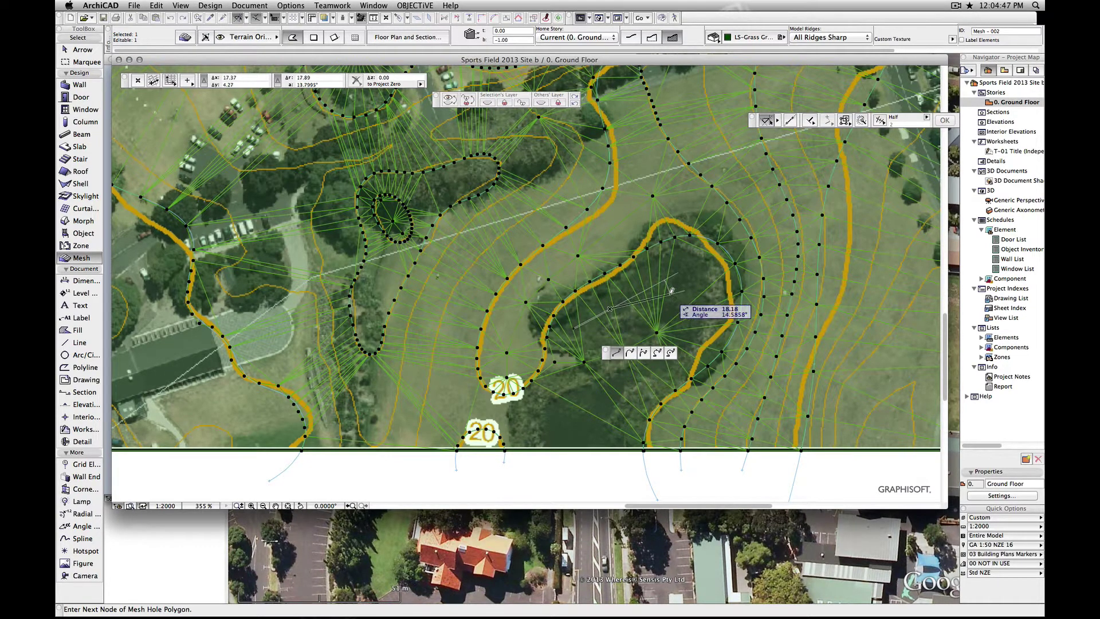
{"action": "left_click", "coordinate": [670, 294]}
{"action": "left_click", "coordinate": [680, 316]}
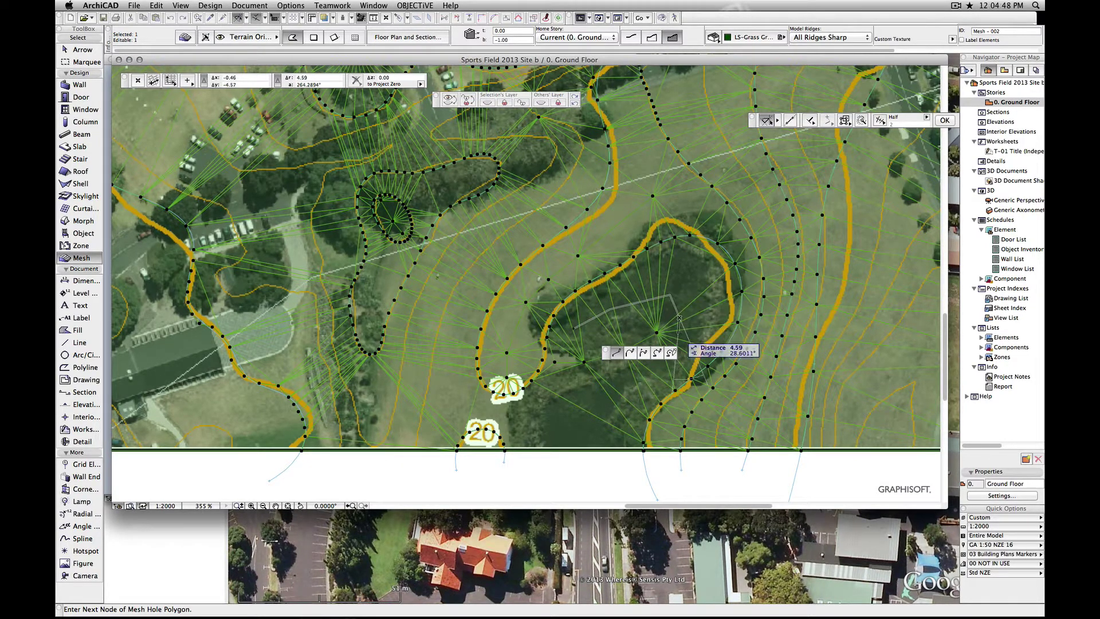
{"action": "left_click", "coordinate": [680, 344]}
{"action": "left_click", "coordinate": [572, 400]}
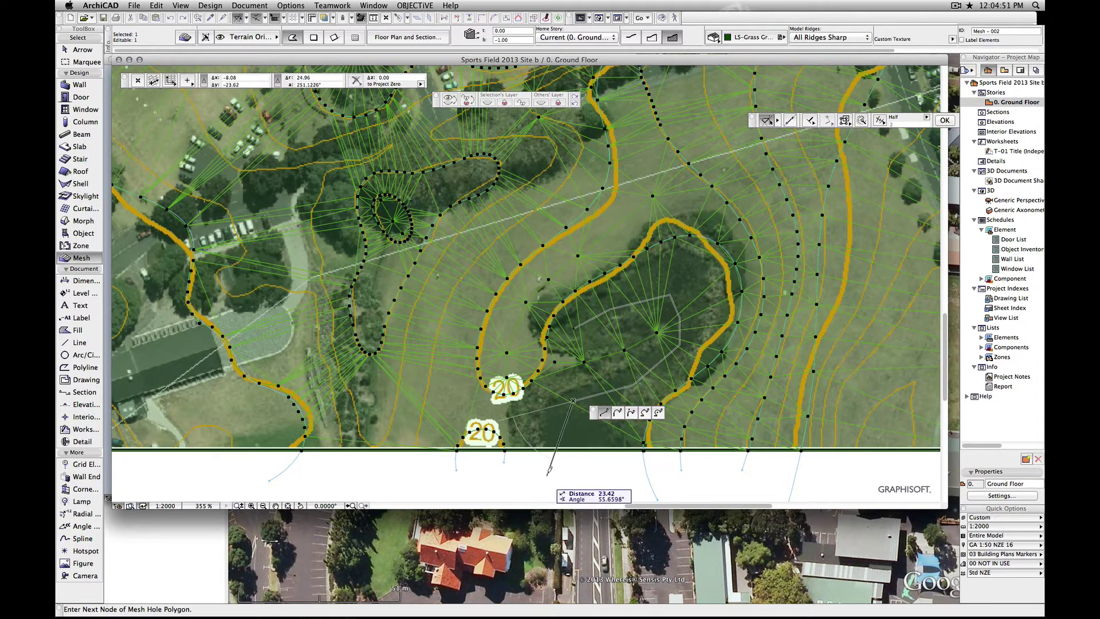
{"action": "double_click", "coordinate": [570, 468]}
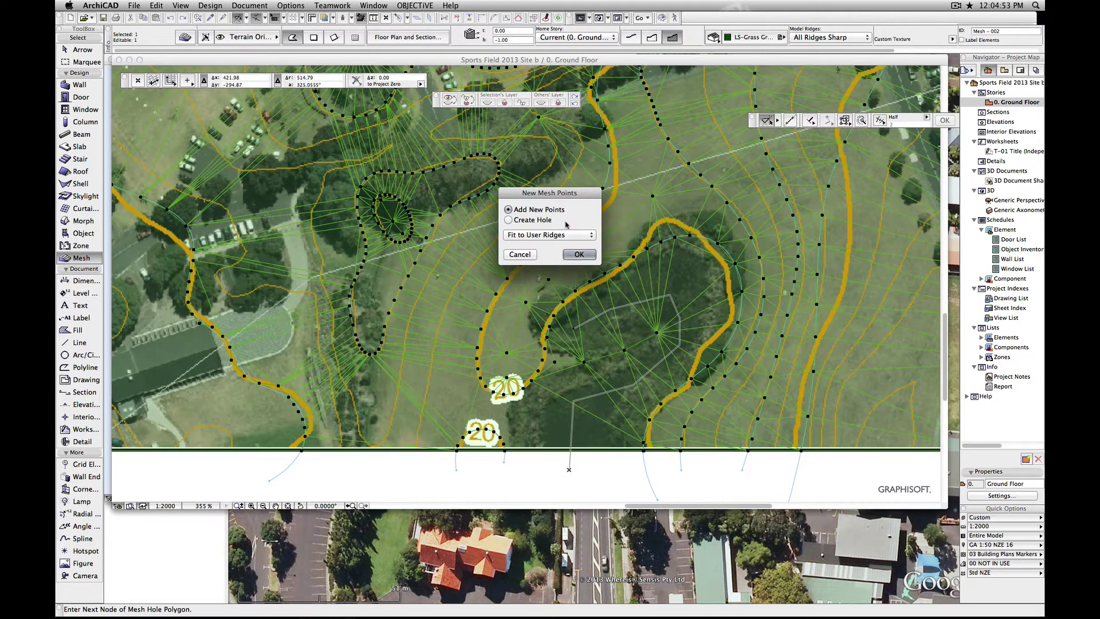
{"action": "left_click", "coordinate": [578, 253]}
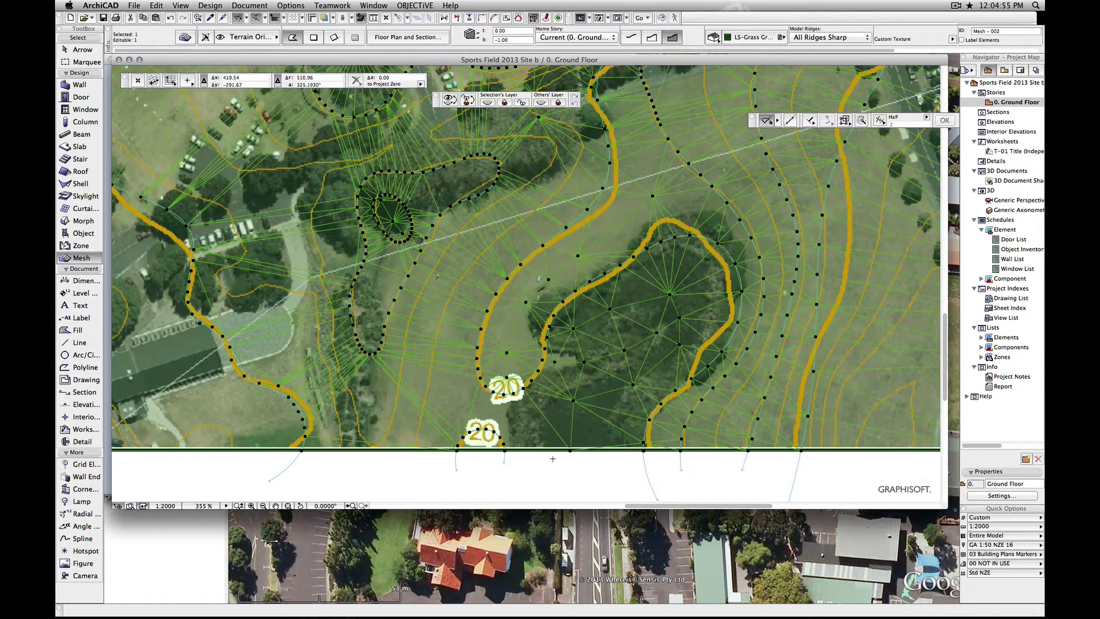
Set all inner lake points to height 18 and view the hollow in 3D.
{"action": "left_click", "coordinate": [610, 305]}
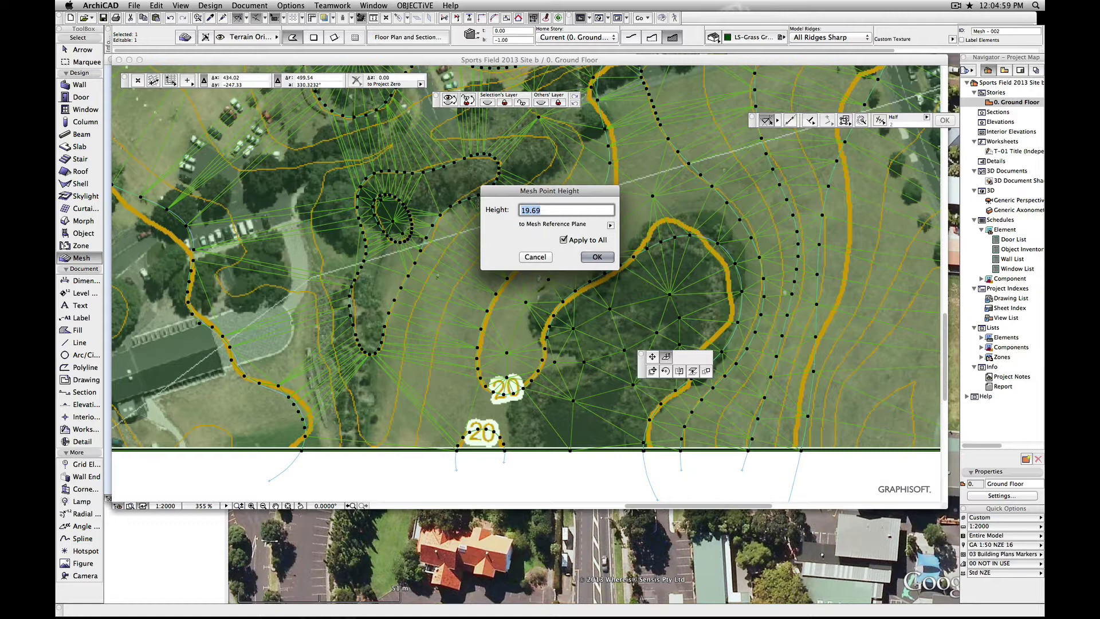
{"action": "type", "text": "18"}
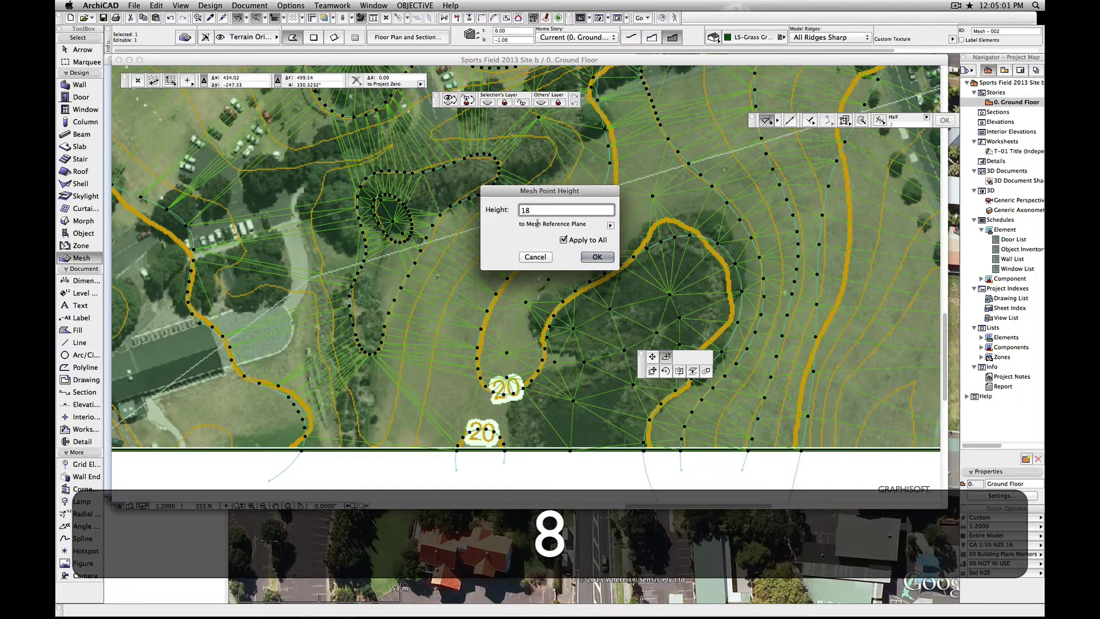
{"action": "left_click", "coordinate": [596, 256]}
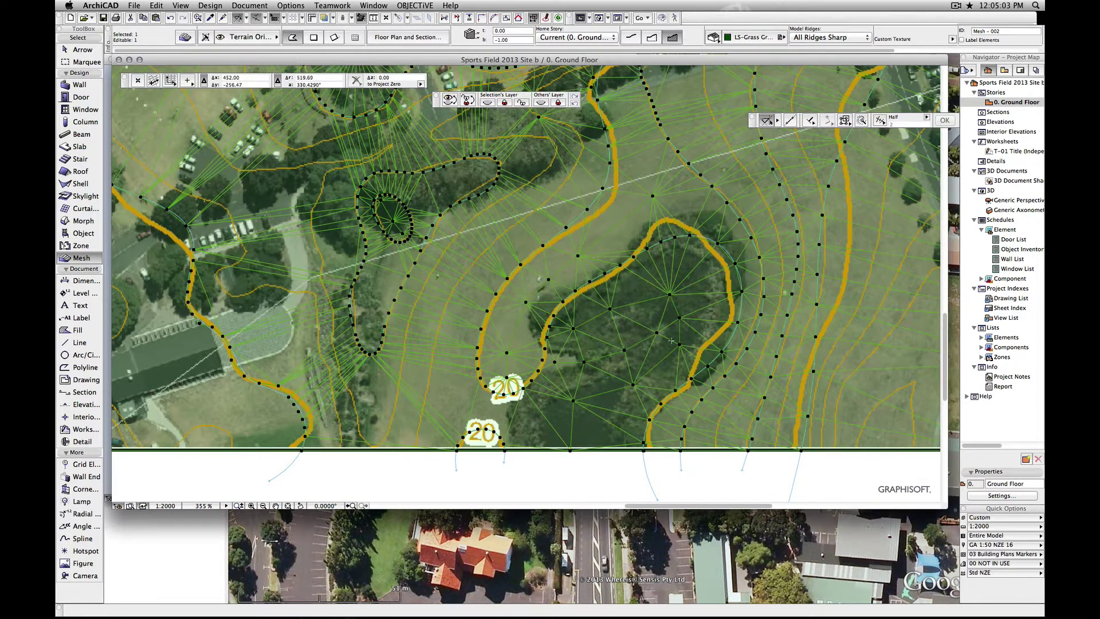
{"action": "key", "text": "F3"}
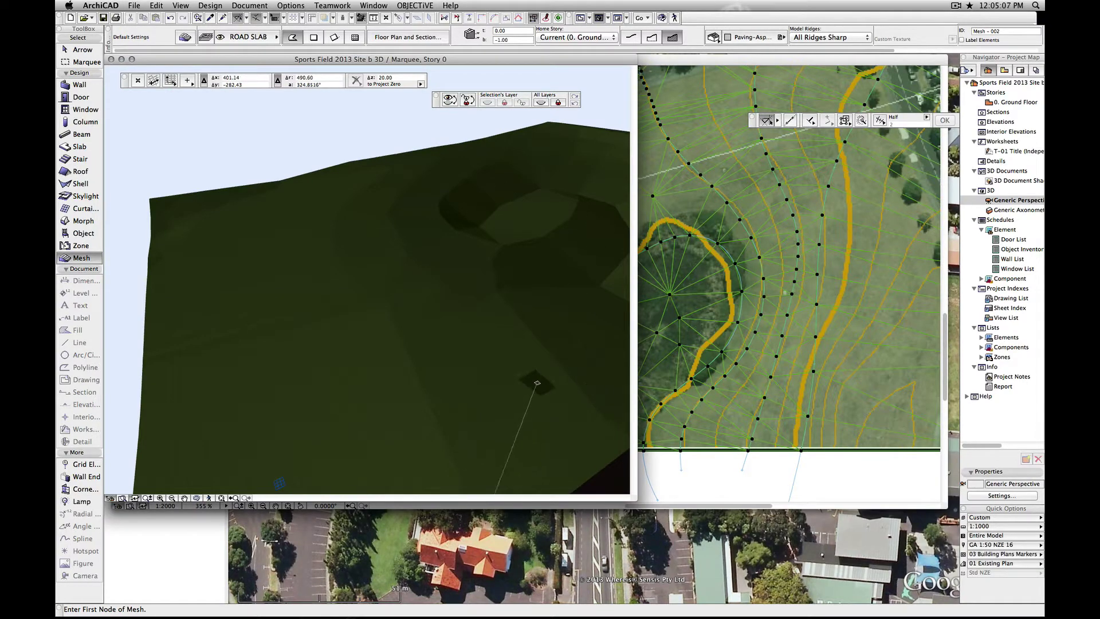
{"action": "scroll", "coordinate": [537, 382], "scroll_direction": "up", "scroll_amount": 5}
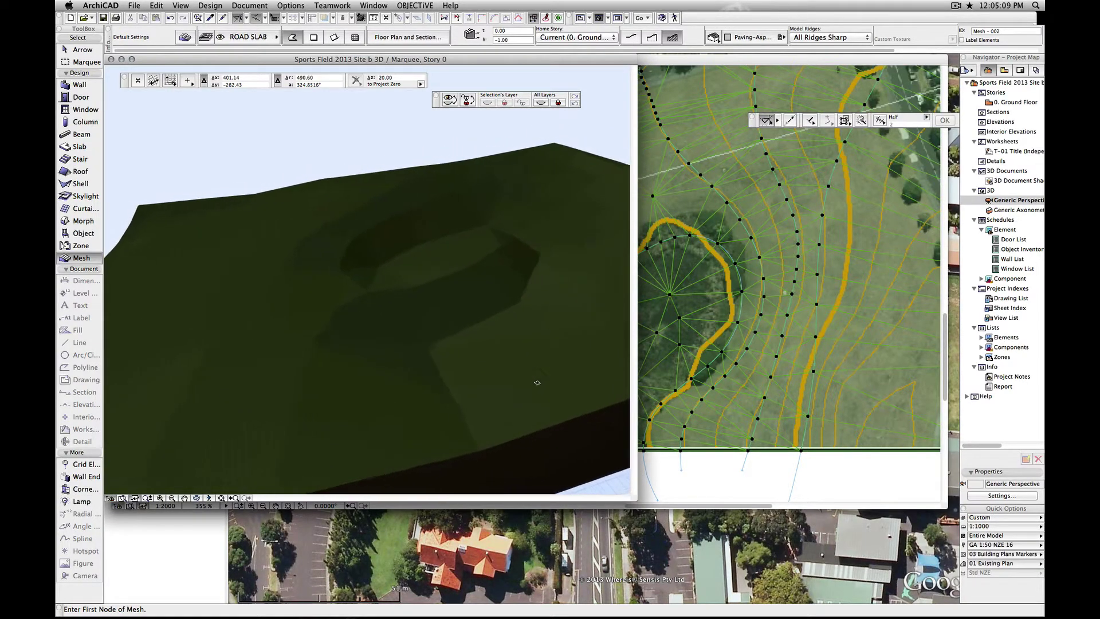
{"action": "scroll", "coordinate": [537, 383], "scroll_direction": "up", "scroll_amount": 2}
{"action": "scroll", "coordinate": [537, 382], "scroll_direction": "up", "scroll_amount": 2}
{"action": "scroll", "coordinate": [536, 383], "scroll_direction": "up", "scroll_amount": 2}
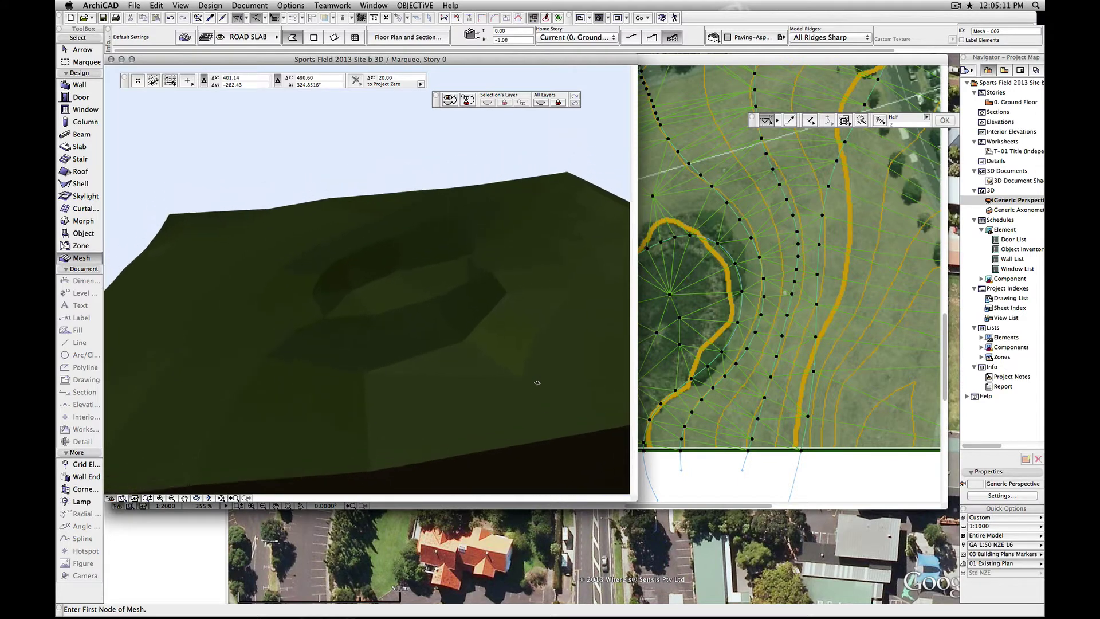
Back on the plan, set the new slab's top elevation to about 18.5 m.
{"action": "key", "text": "F2"}
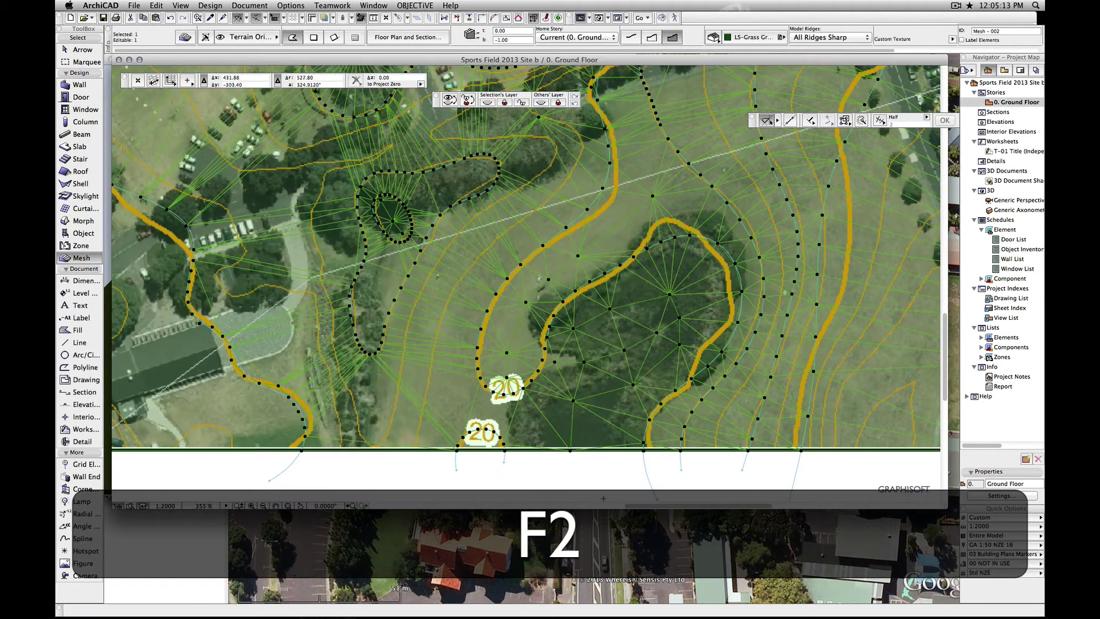
{"action": "key", "text": "Escape"}
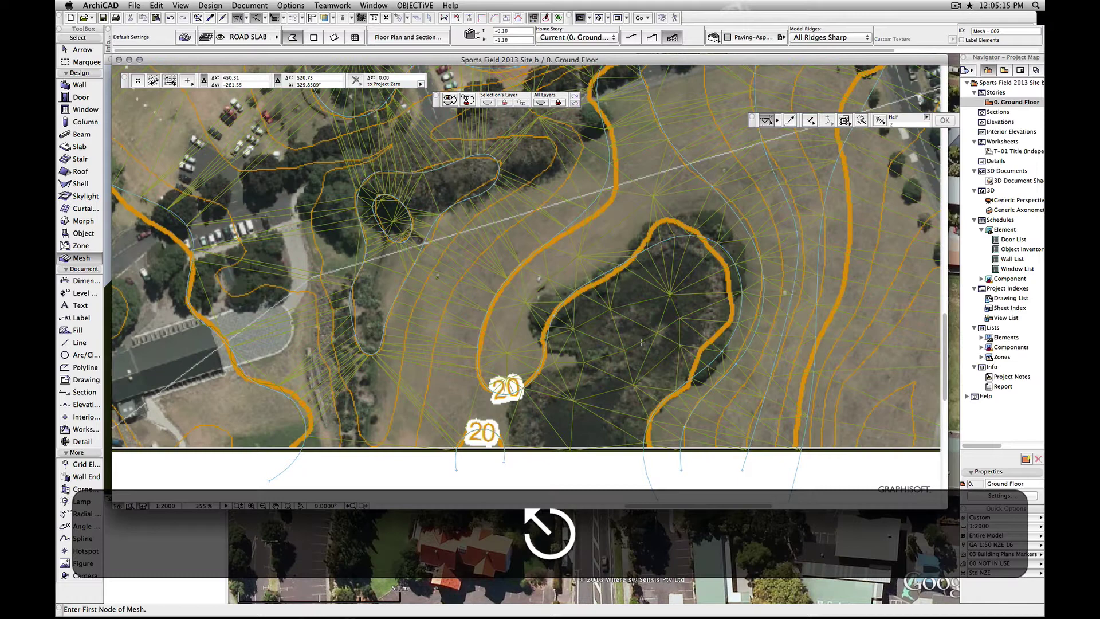
{"action": "key", "text": "s"}
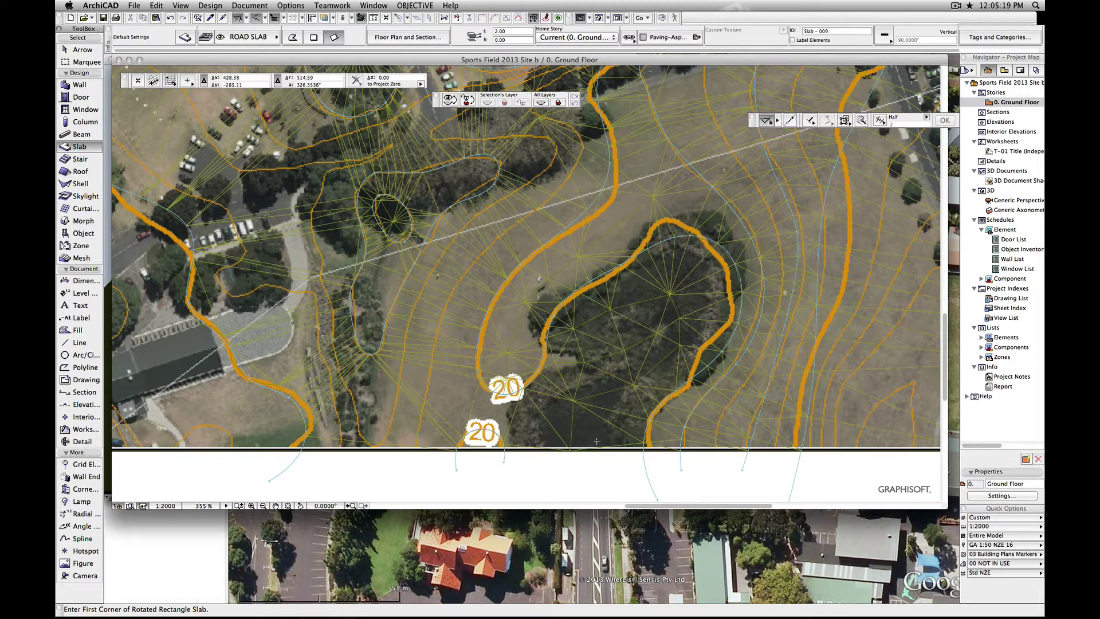
{"action": "left_click", "coordinate": [519, 32]}
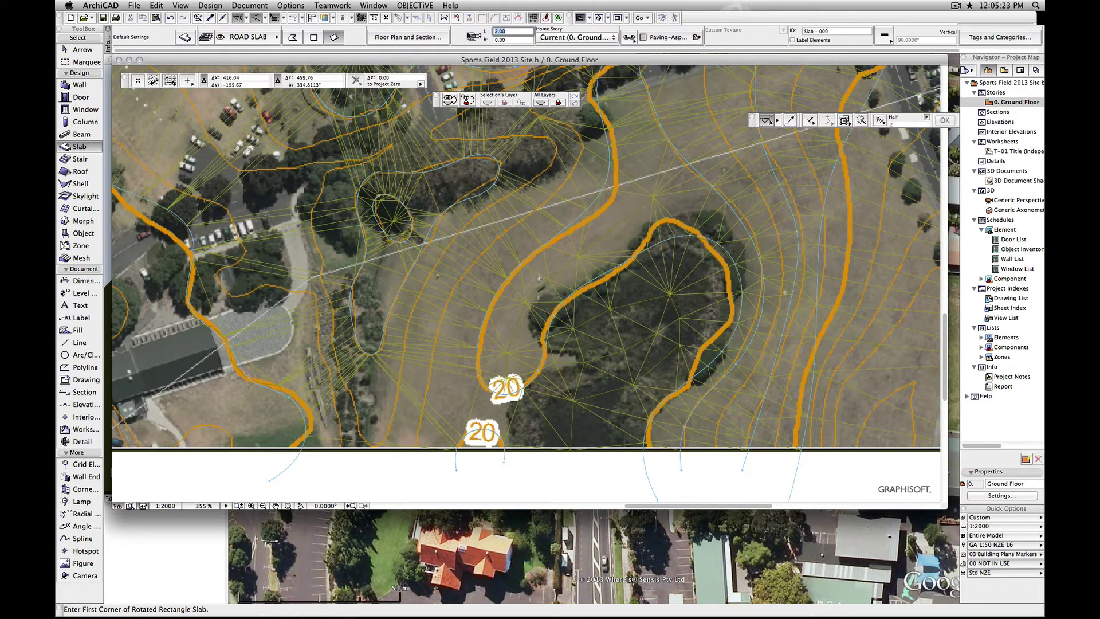
{"action": "type", "text": "18.5"}
Draw a rotated rectangular slab over the pond hollow and view it in 3D.
{"action": "left_click", "coordinate": [510, 342]}
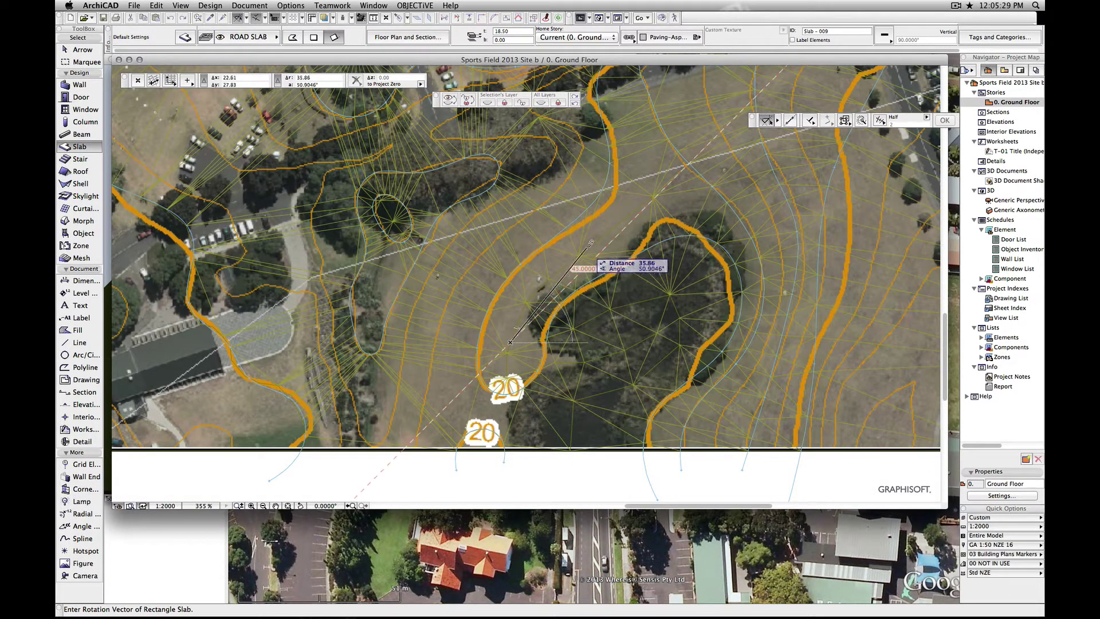
{"action": "left_click", "coordinate": [746, 224]}
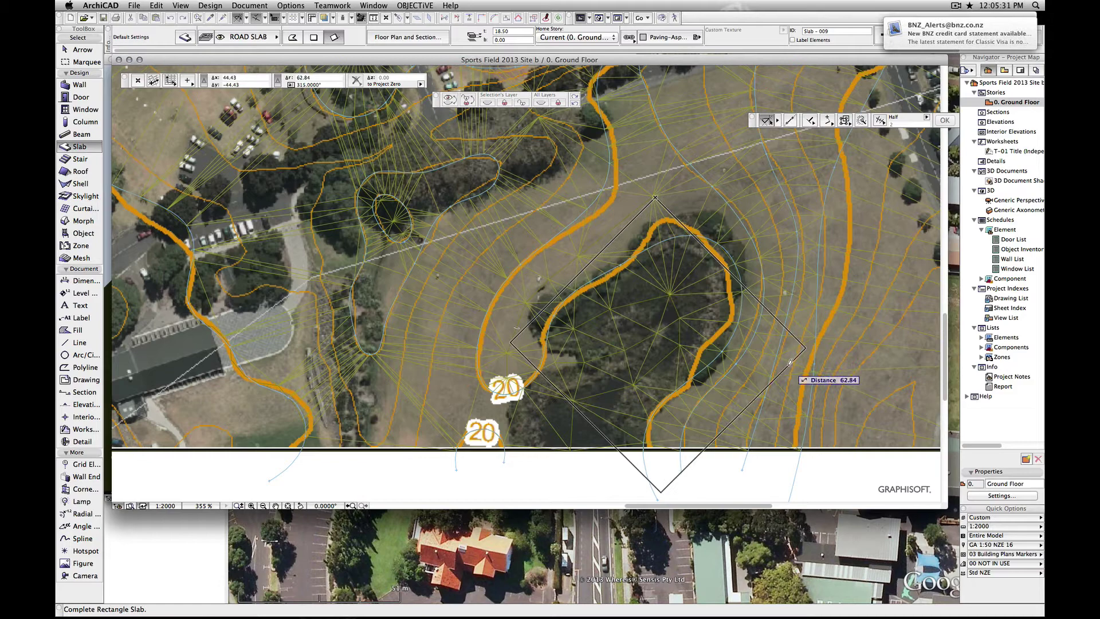
{"action": "left_click", "coordinate": [772, 183]}
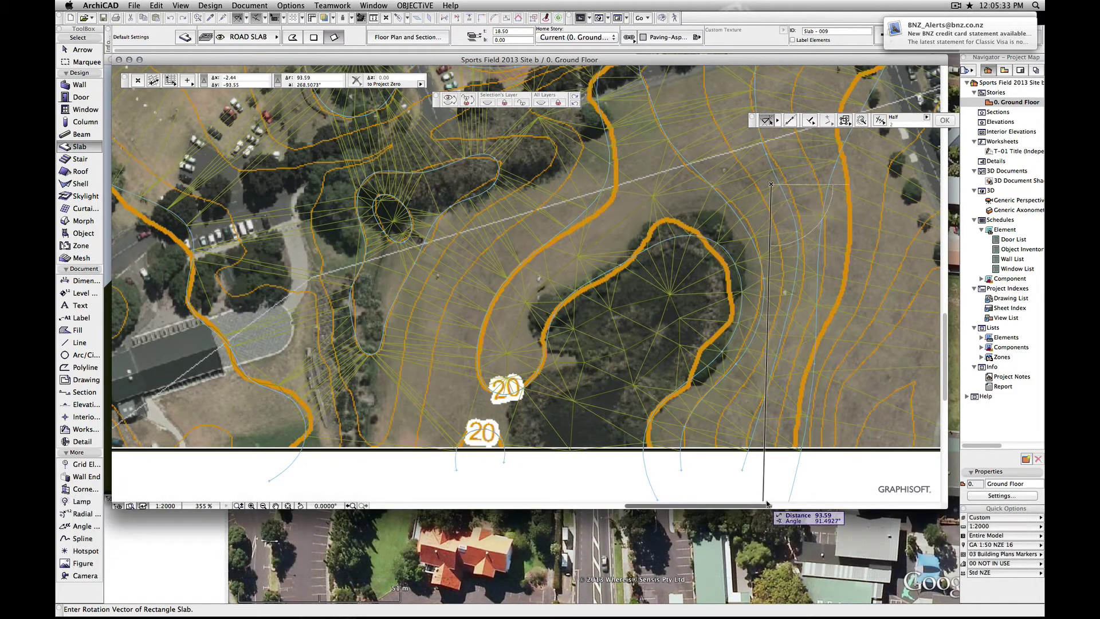
{"action": "left_click", "coordinate": [771, 488]}
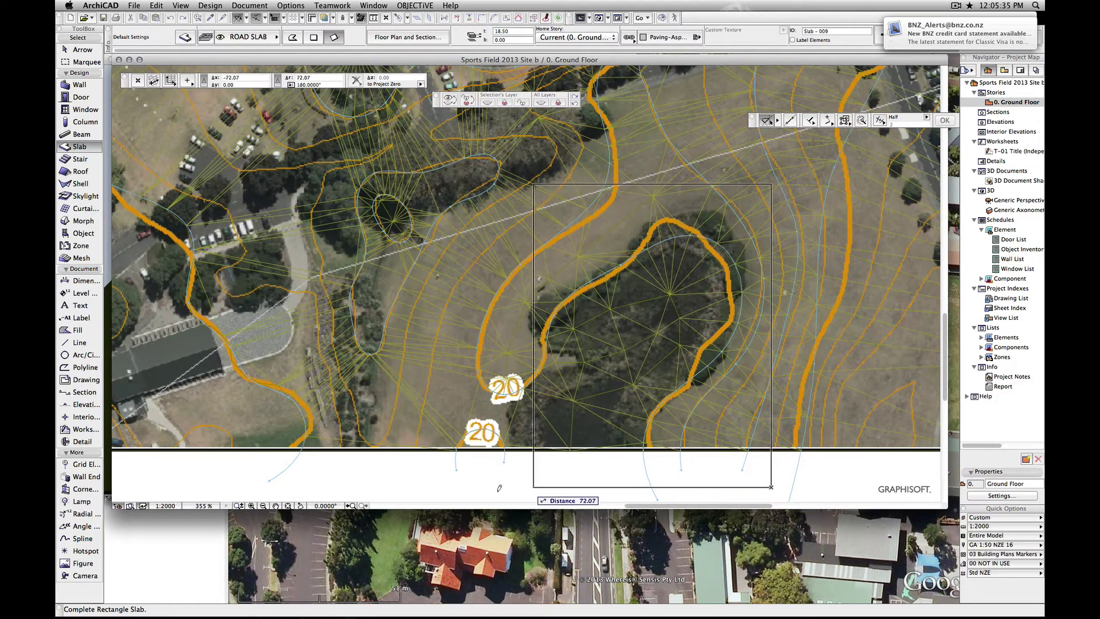
{"action": "left_click", "coordinate": [470, 481]}
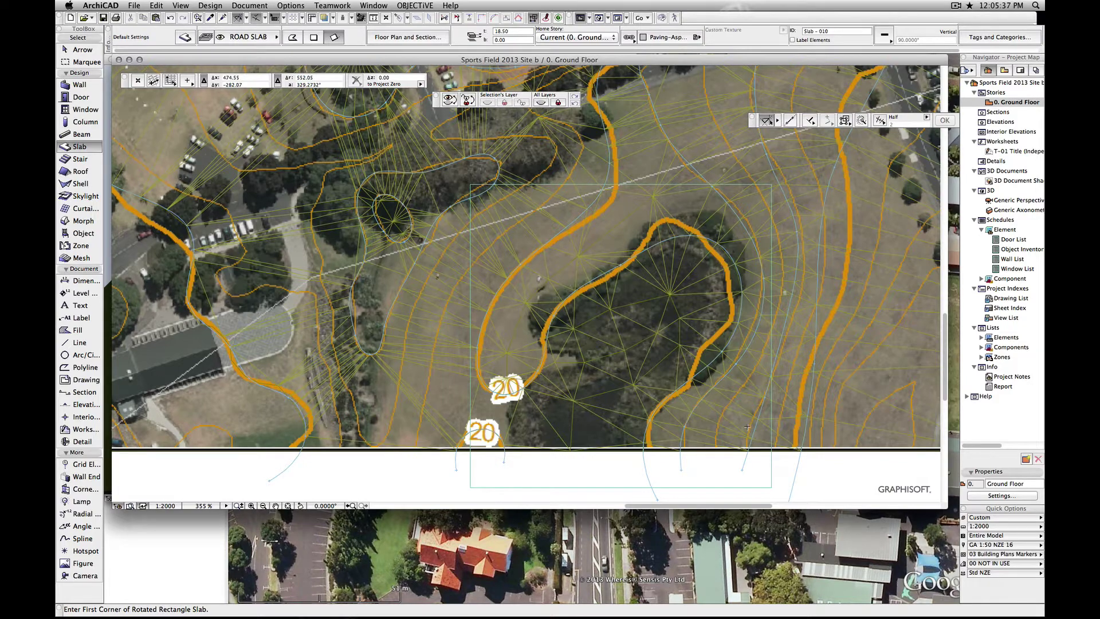
{"action": "key", "text": "F3"}
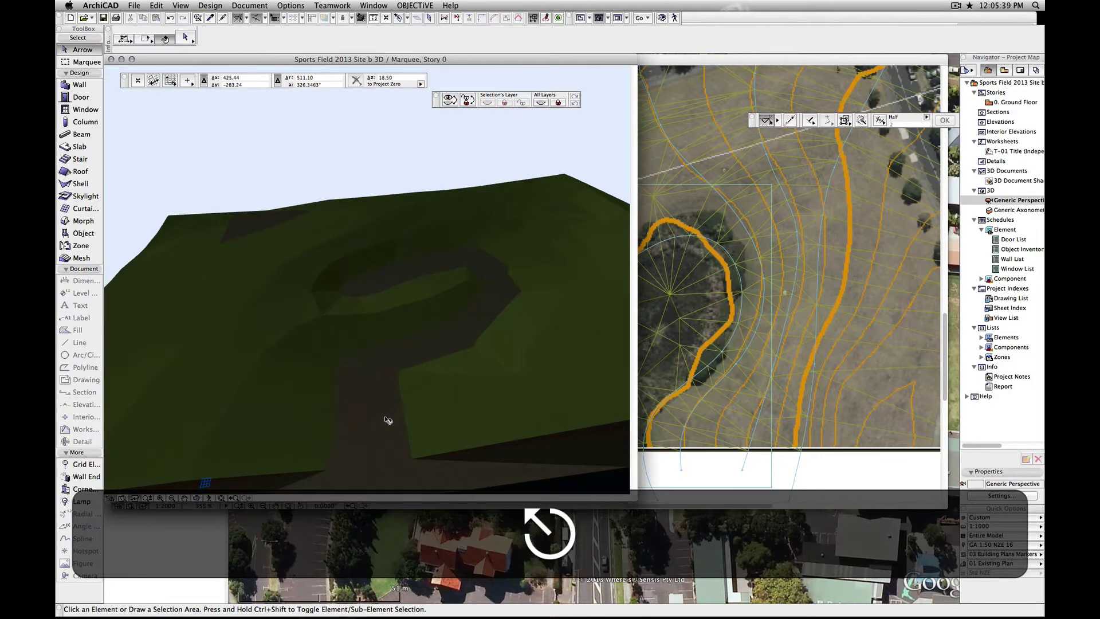
Give all the water slab's surfaces LS-Water Wavy, then reselect the slab for editing.
{"action": "left_click", "coordinate": [388, 420]}
{"action": "key", "text": "ctrl+t"}
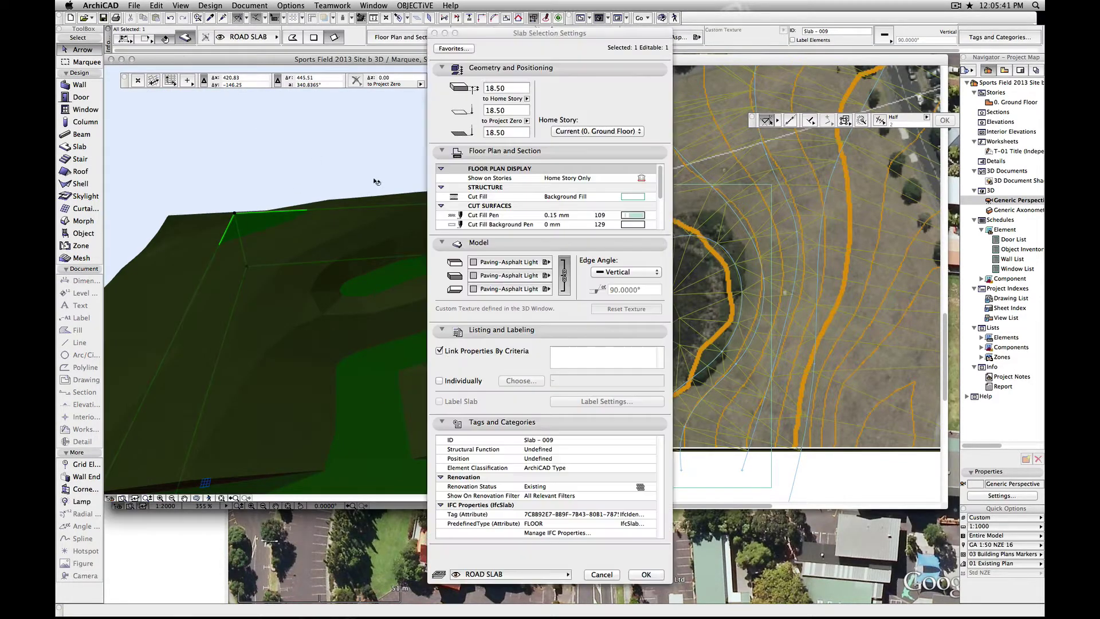
{"action": "left_click", "coordinate": [537, 267]}
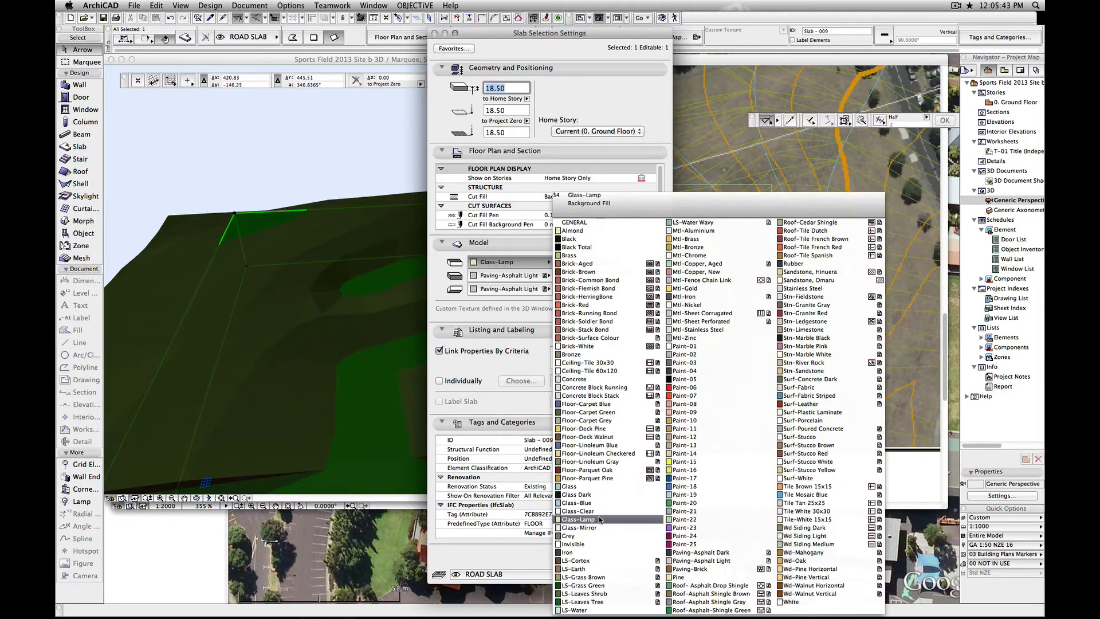
{"action": "left_click", "coordinate": [698, 223]}
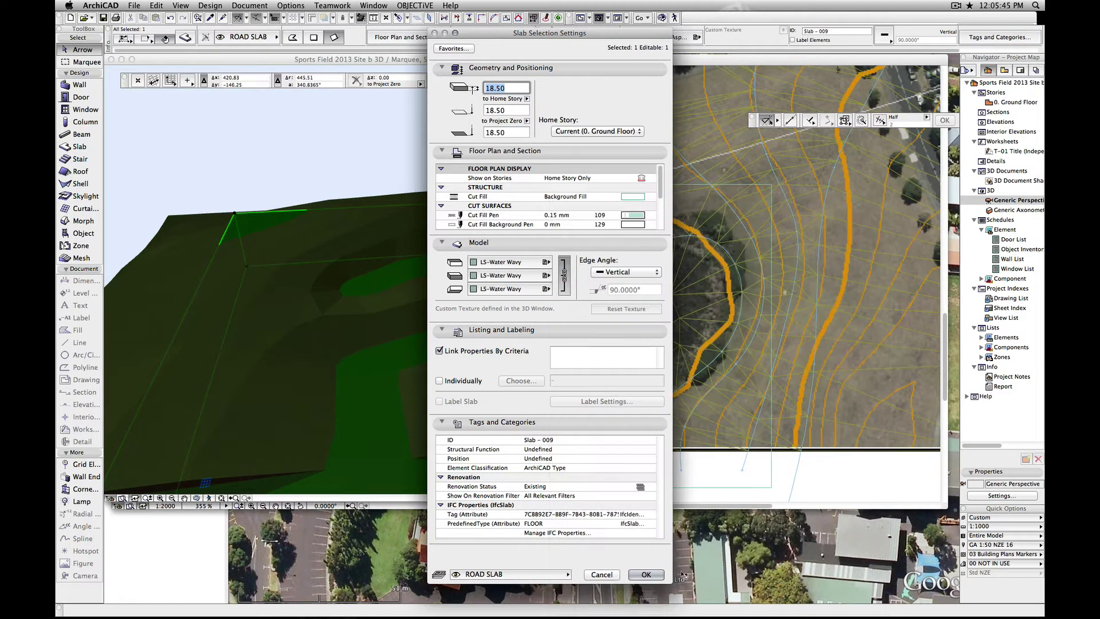
{"action": "left_click", "coordinate": [653, 575]}
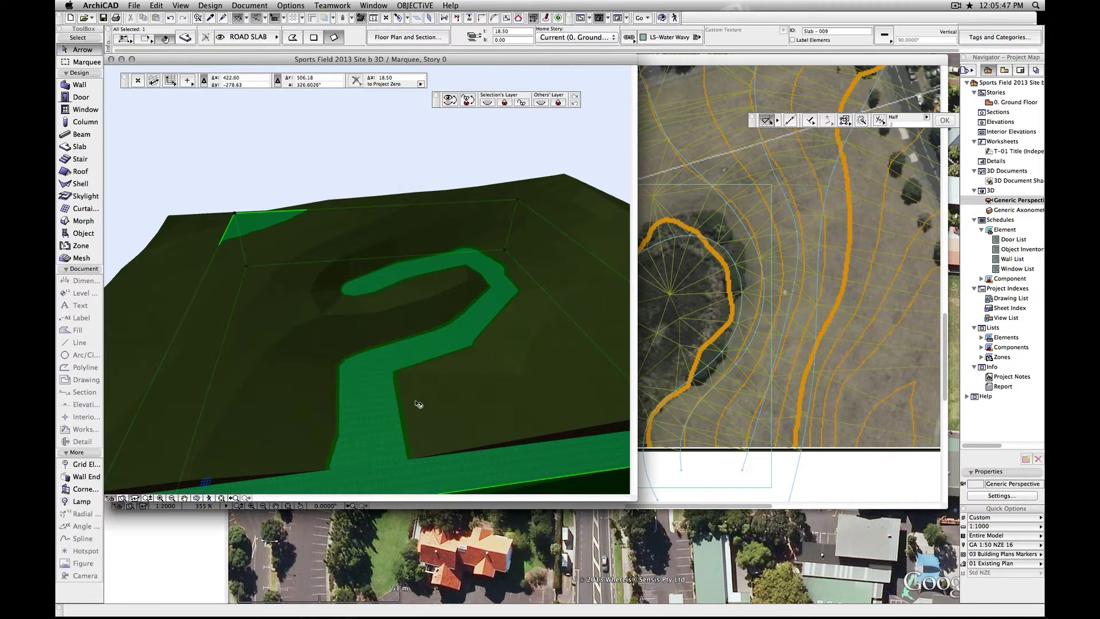
{"action": "key", "text": "Escape"}
{"action": "scroll", "coordinate": [413, 421], "scroll_direction": "up", "scroll_amount": 2}
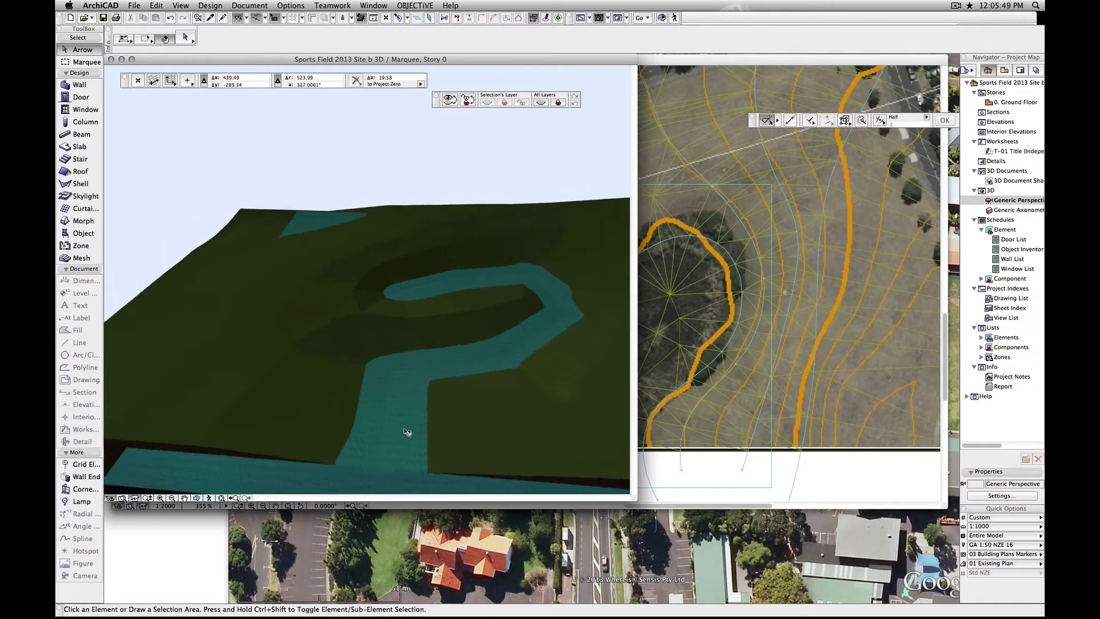
{"action": "left_click", "coordinate": [407, 432]}
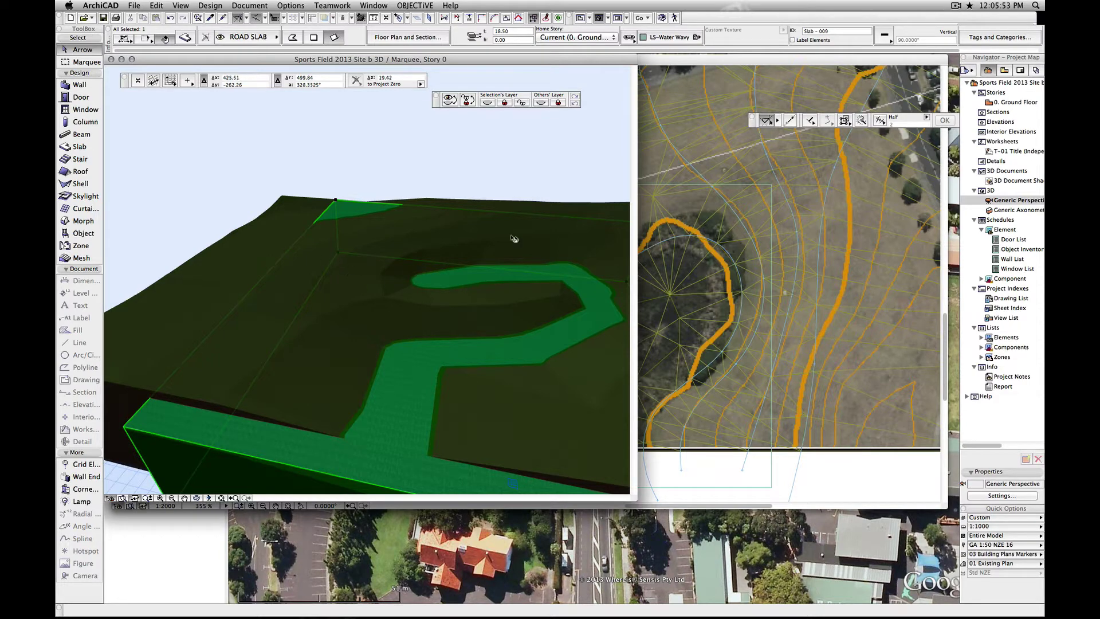
{"action": "left_click", "coordinate": [522, 33]}
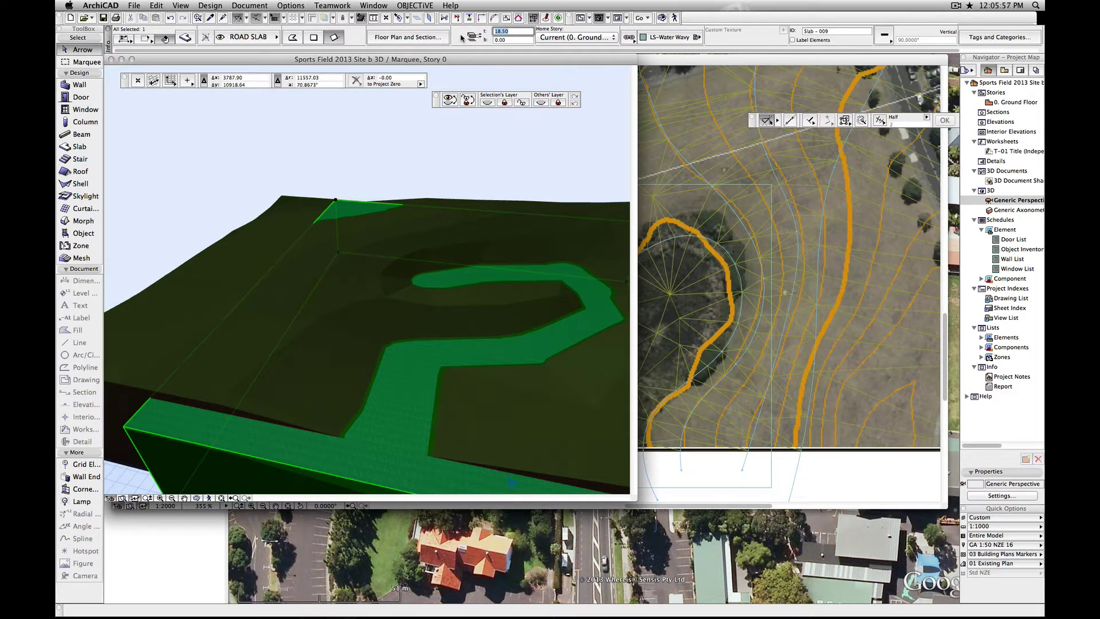
{"action": "type", "text": "19"}
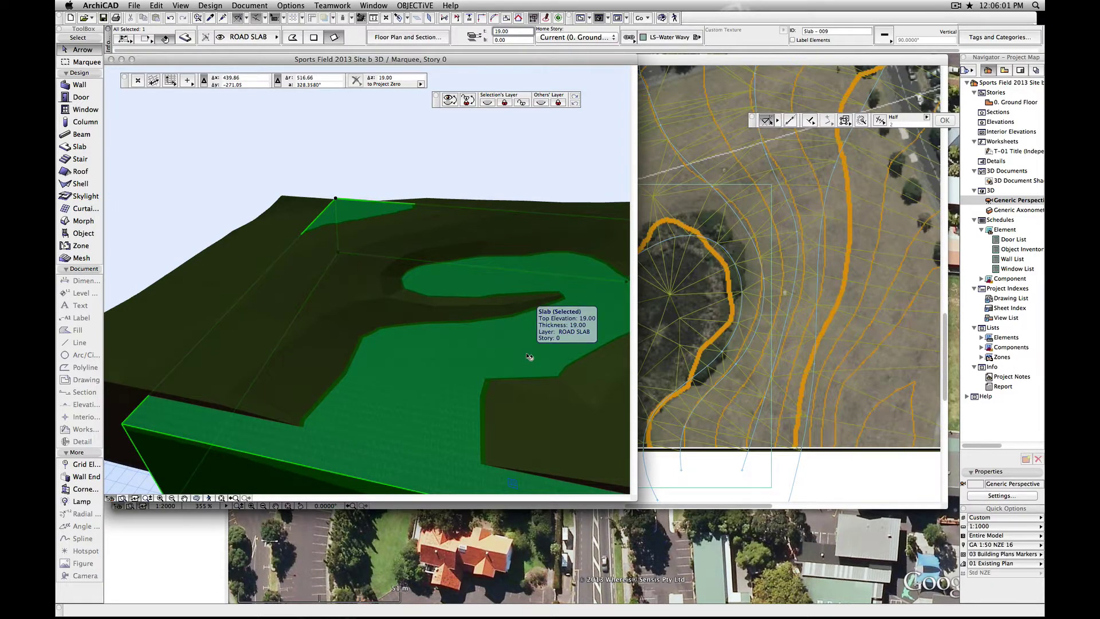
Move one corner of the 19-thick water slab and offset its front edge.
{"action": "left_click", "coordinate": [336, 200]}
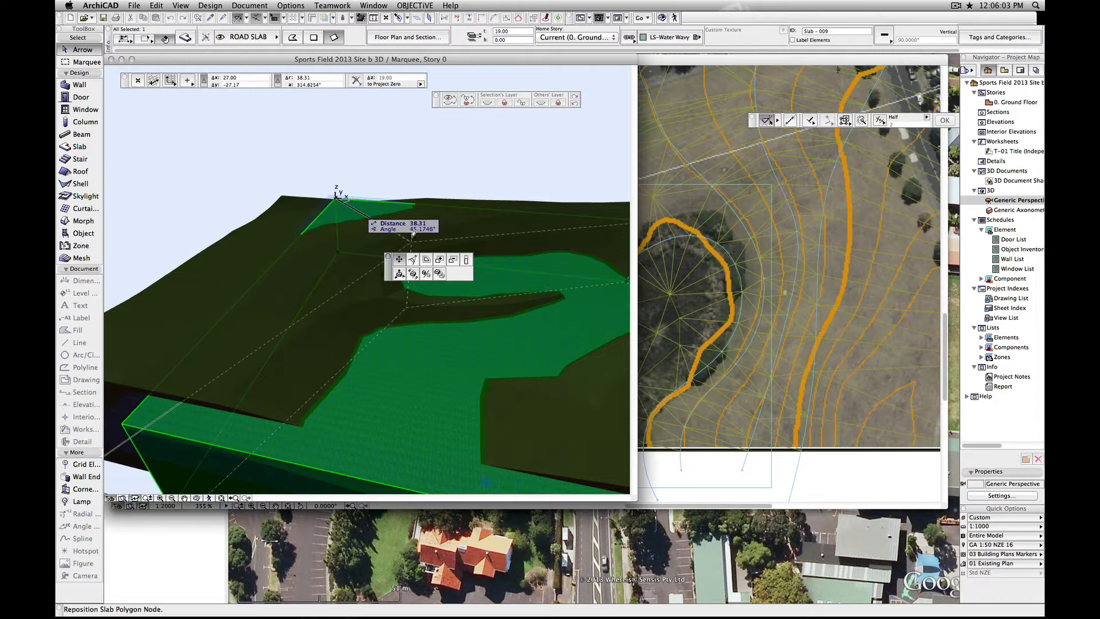
{"action": "left_click", "coordinate": [383, 241]}
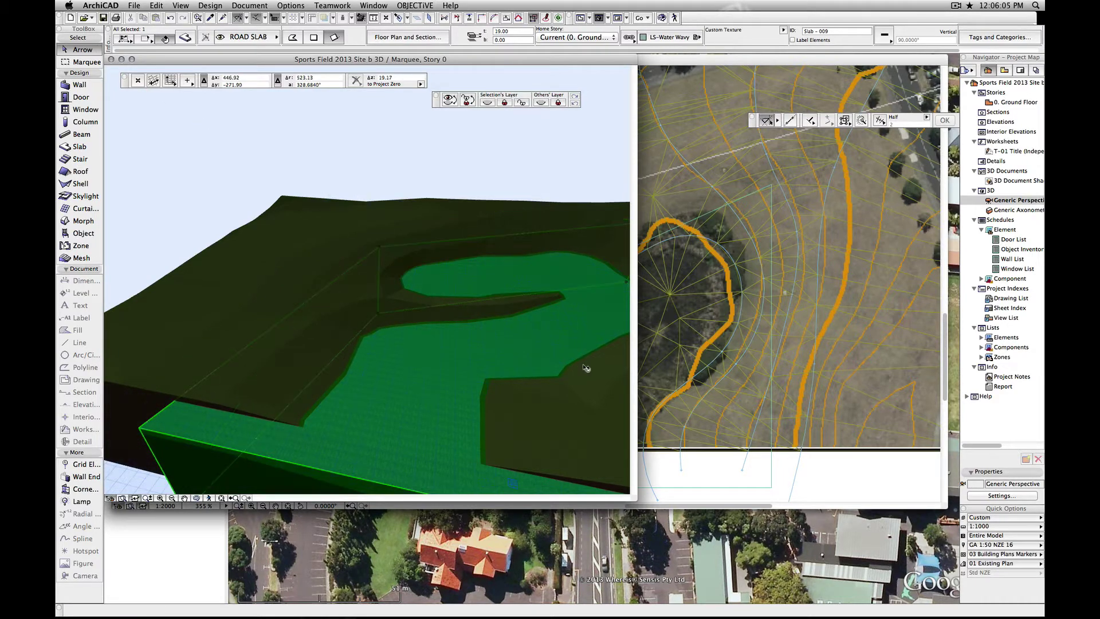
{"action": "middle_click_drag", "start_coordinate": [585, 367], "coordinate": [394, 444], "text": "shift"}
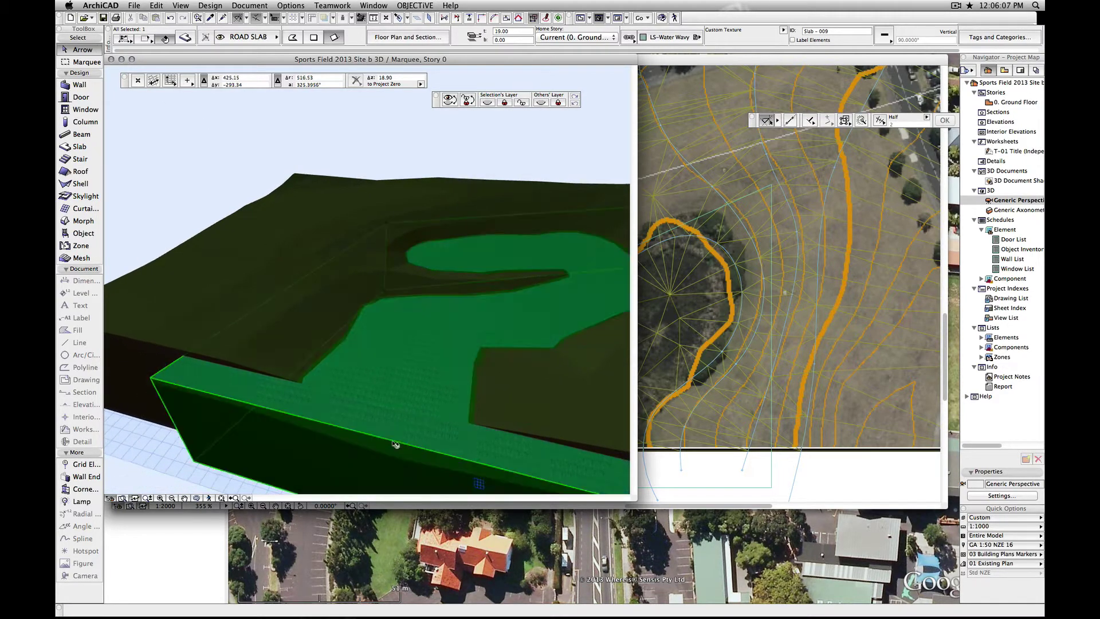
{"action": "left_click", "coordinate": [395, 445]}
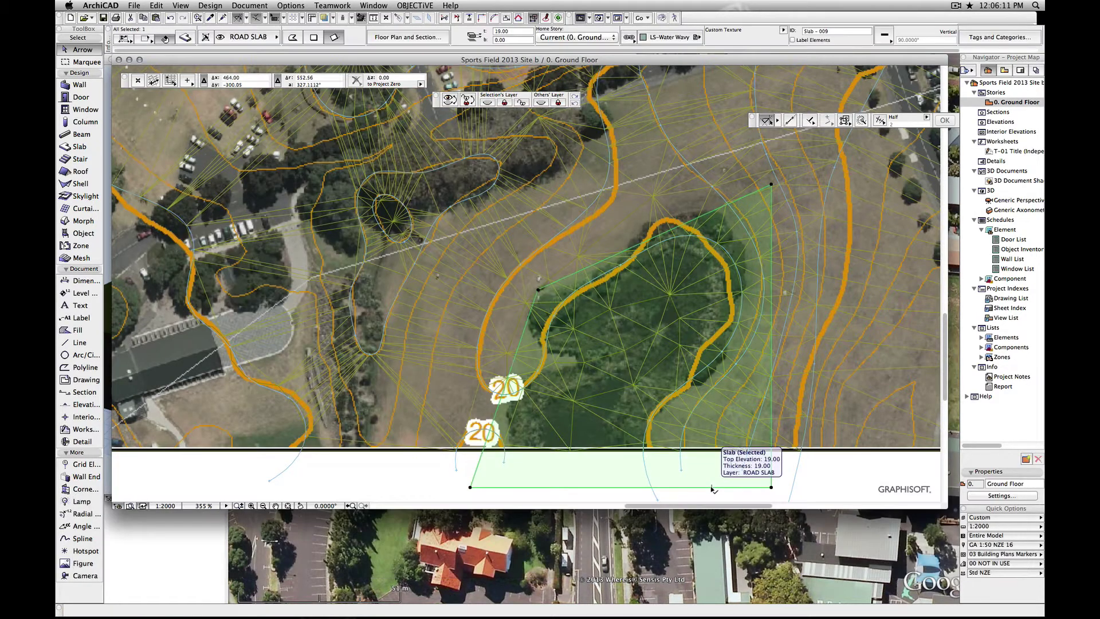
{"action": "left_click", "coordinate": [712, 487]}
{"action": "left_click", "coordinate": [591, 412]}
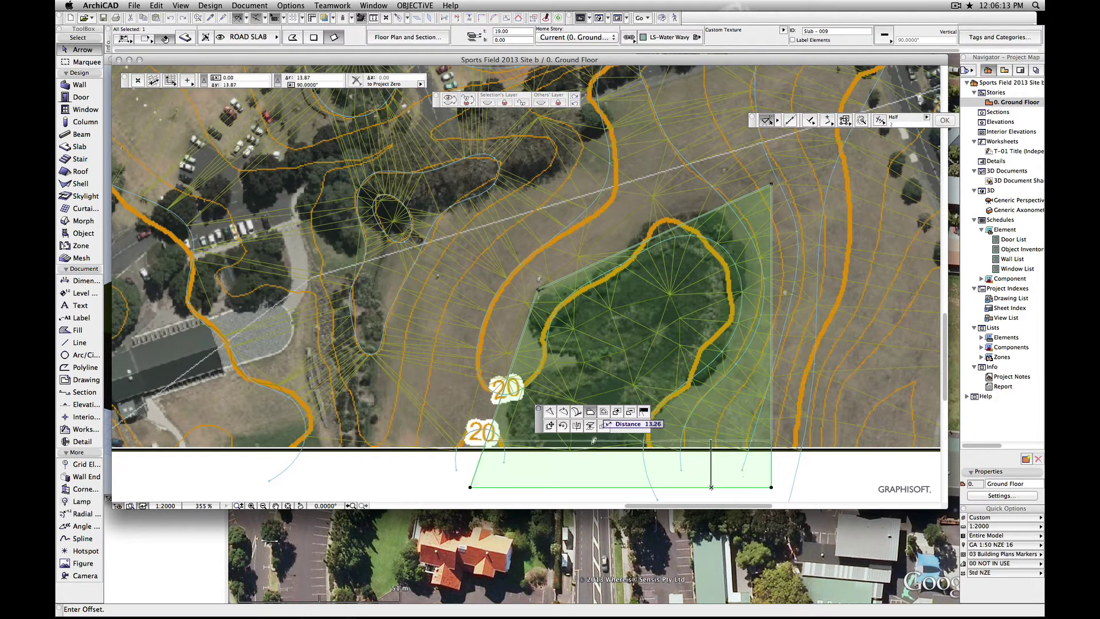
{"action": "left_click", "coordinate": [591, 448]}
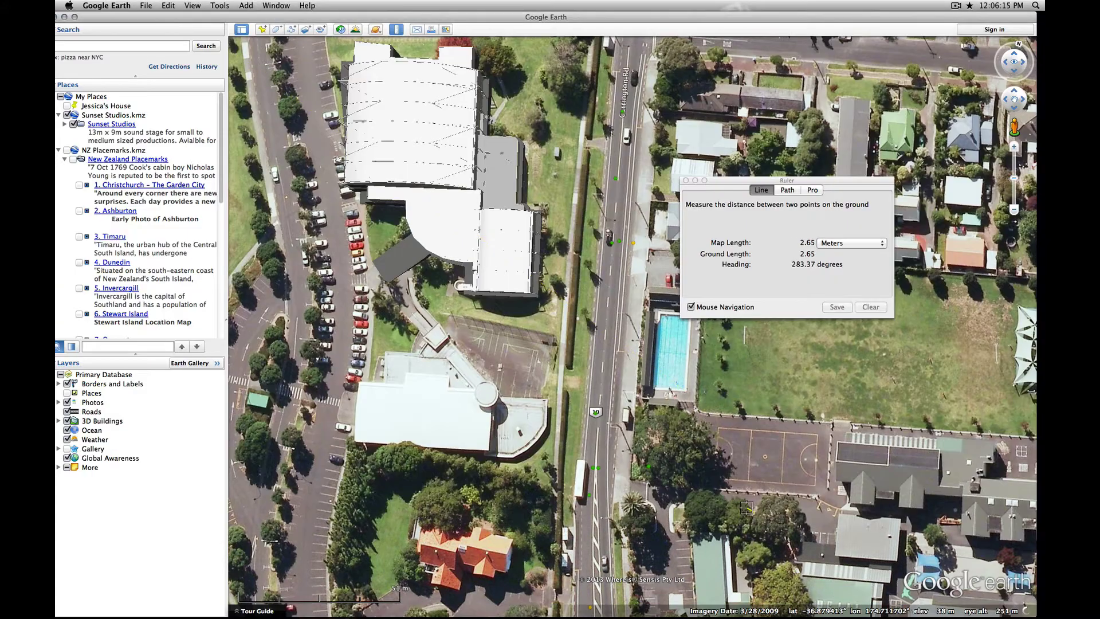
Back in ArchiCAD, offset the water slab's front edge to meet the terrain edge.
{"action": "key", "text": "super+Tab"}
{"action": "key", "text": "F3"}
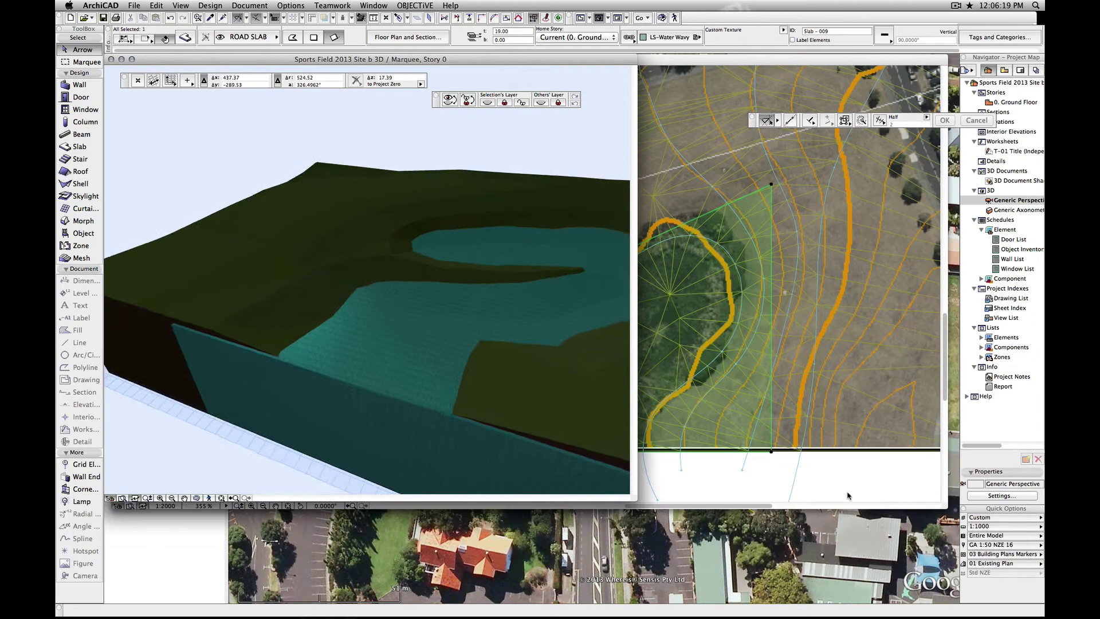
{"action": "left_click", "coordinate": [848, 495]}
{"action": "scroll", "coordinate": [643, 461], "scroll_direction": "up", "scroll_amount": 3}
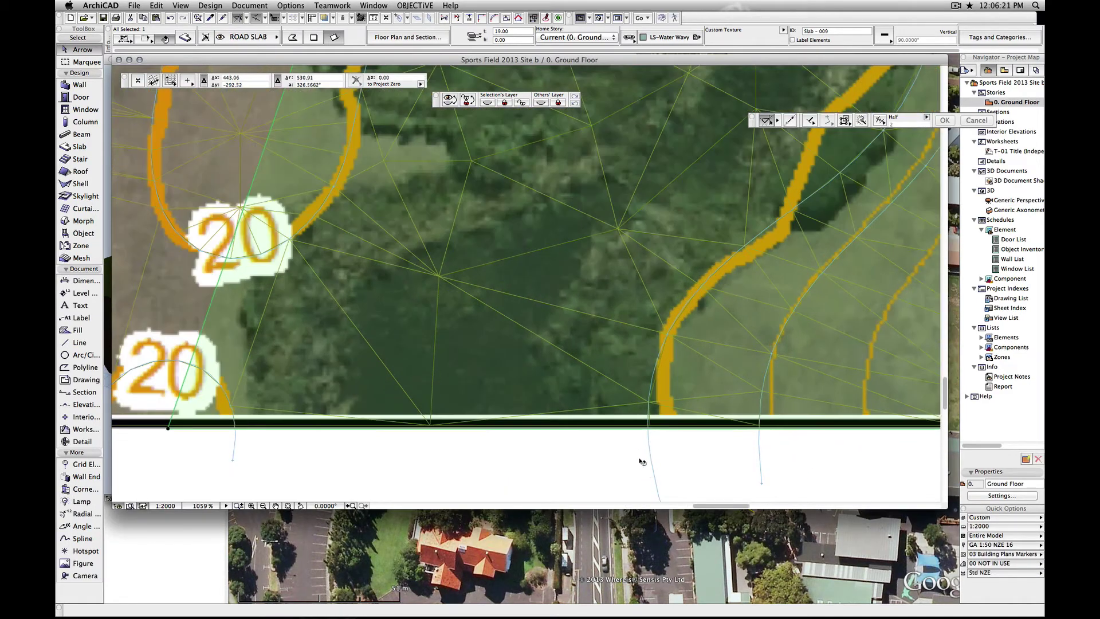
{"action": "left_click", "coordinate": [643, 422]}
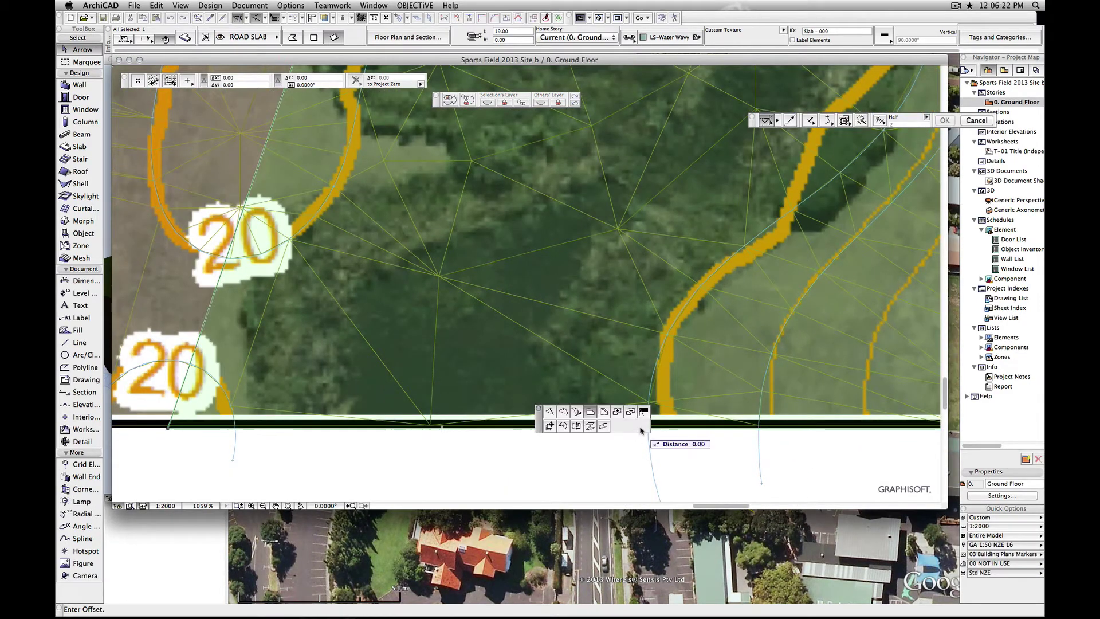
{"action": "left_click", "coordinate": [696, 425]}
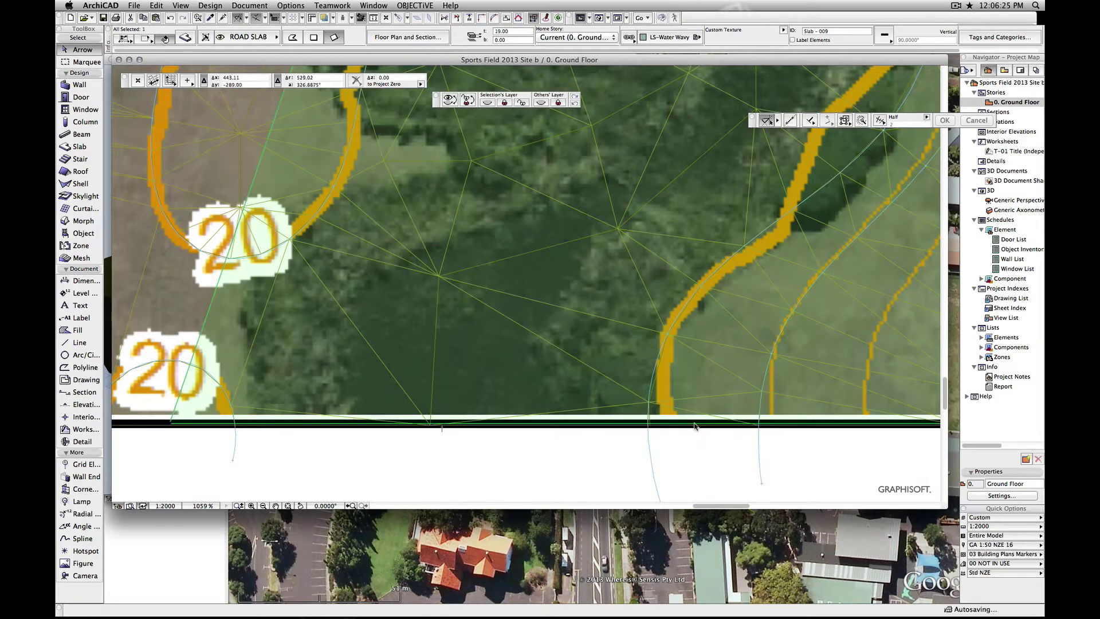
Check the flush lake in 3D, then select the aerial image on the plan.
{"action": "key", "text": "F3"}
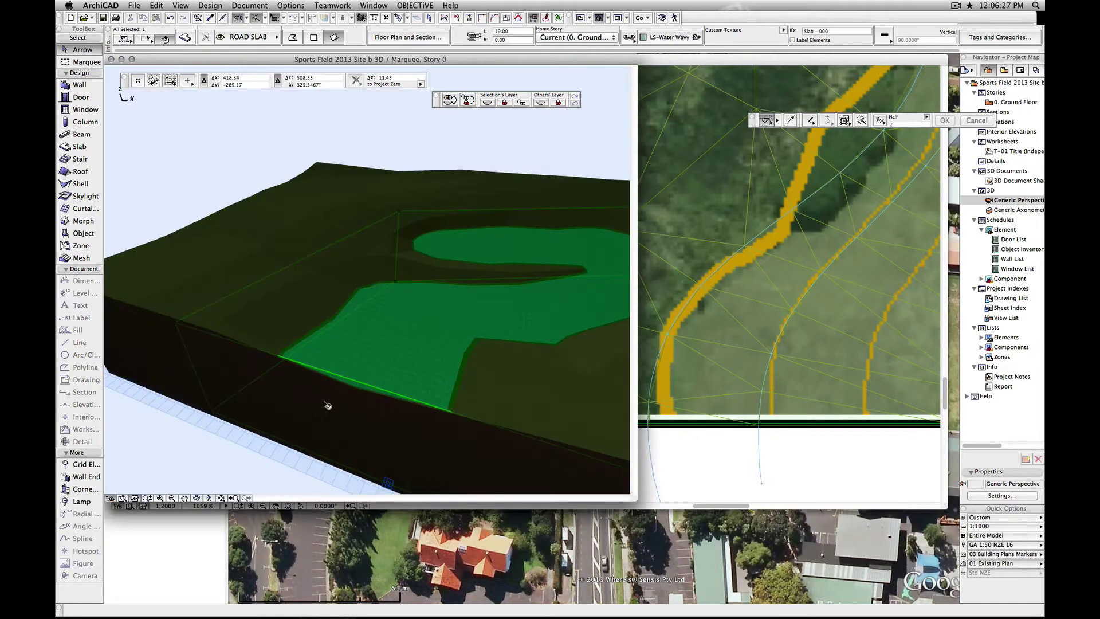
{"action": "middle_click_drag", "start_coordinate": [471, 468], "coordinate": [368, 462]}
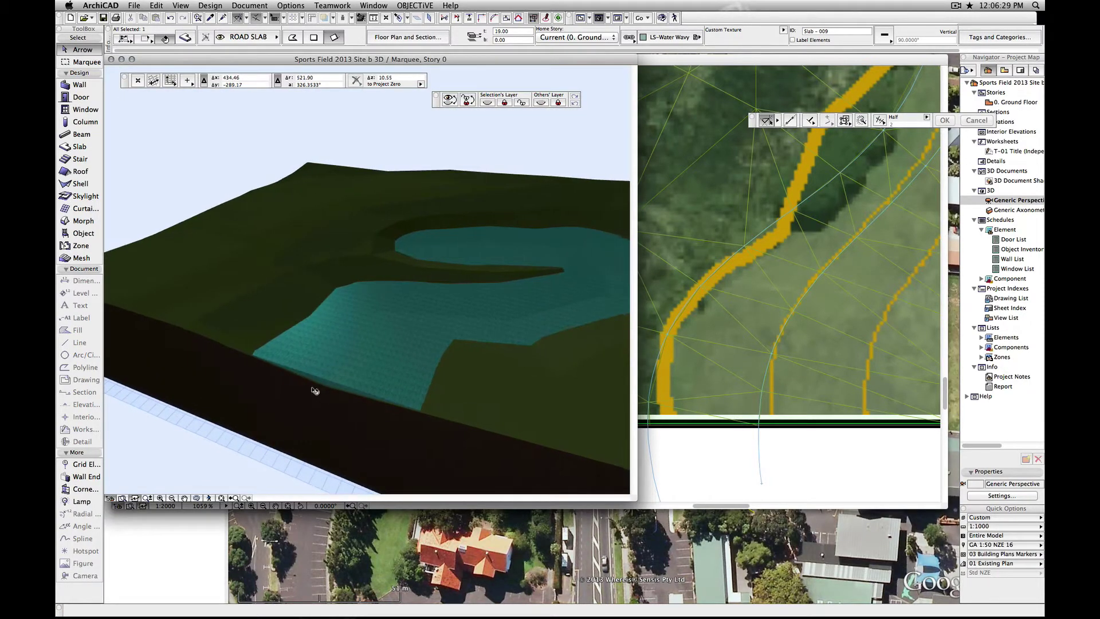
{"action": "scroll", "coordinate": [412, 462], "scroll_direction": "up", "scroll_amount": 2}
{"action": "scroll", "coordinate": [413, 462], "scroll_direction": "up", "scroll_amount": 2}
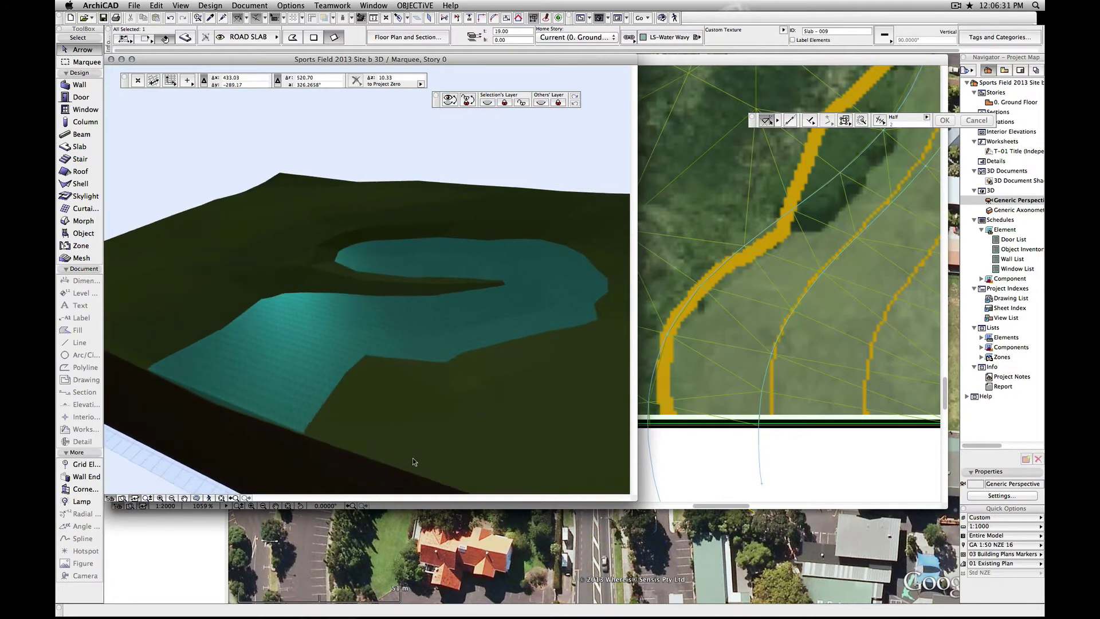
{"action": "scroll", "coordinate": [412, 461], "scroll_direction": "up", "scroll_amount": 2}
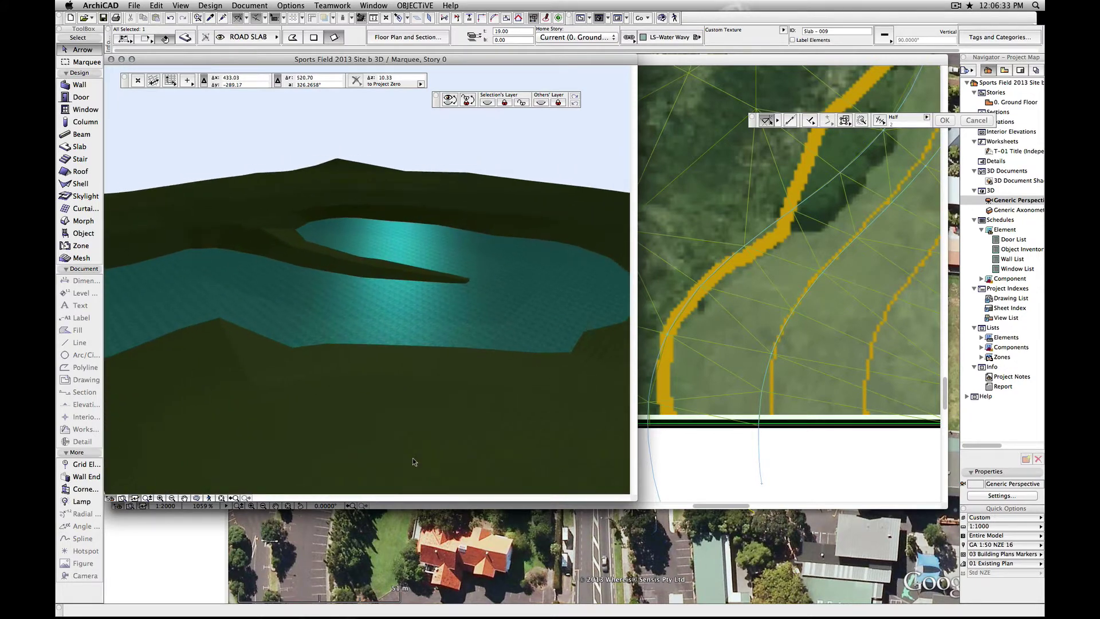
{"action": "key", "text": "F2"}
{"action": "scroll", "coordinate": [547, 292], "scroll_direction": "down", "scroll_amount": 3}
{"action": "scroll", "coordinate": [546, 344], "scroll_direction": "down", "scroll_amount": 3}
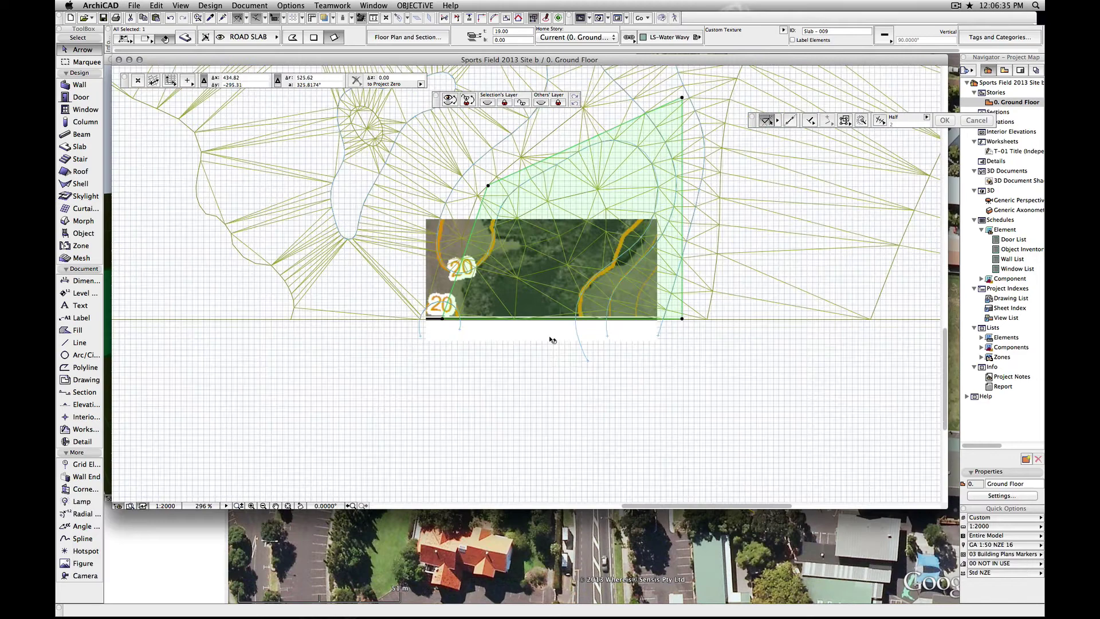
{"action": "left_click", "coordinate": [637, 340]}
Choose Tree Deciduous 03 16 from 2.2 Site Improvements > Garden 16 as the default object.
{"action": "key", "text": "Escape"}
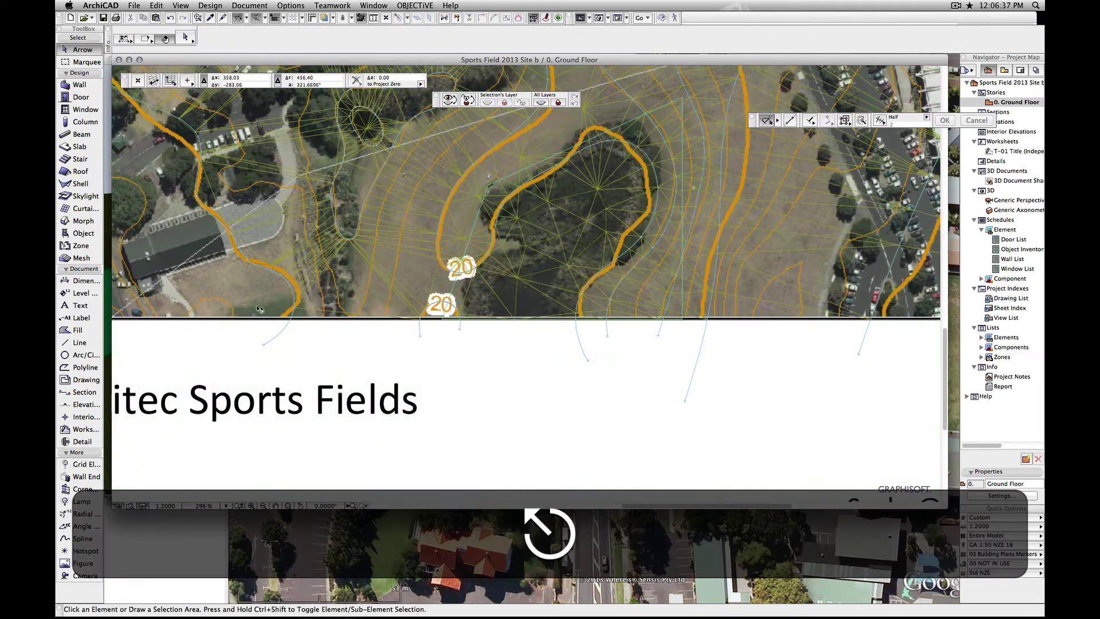
{"action": "left_click", "coordinate": [83, 234]}
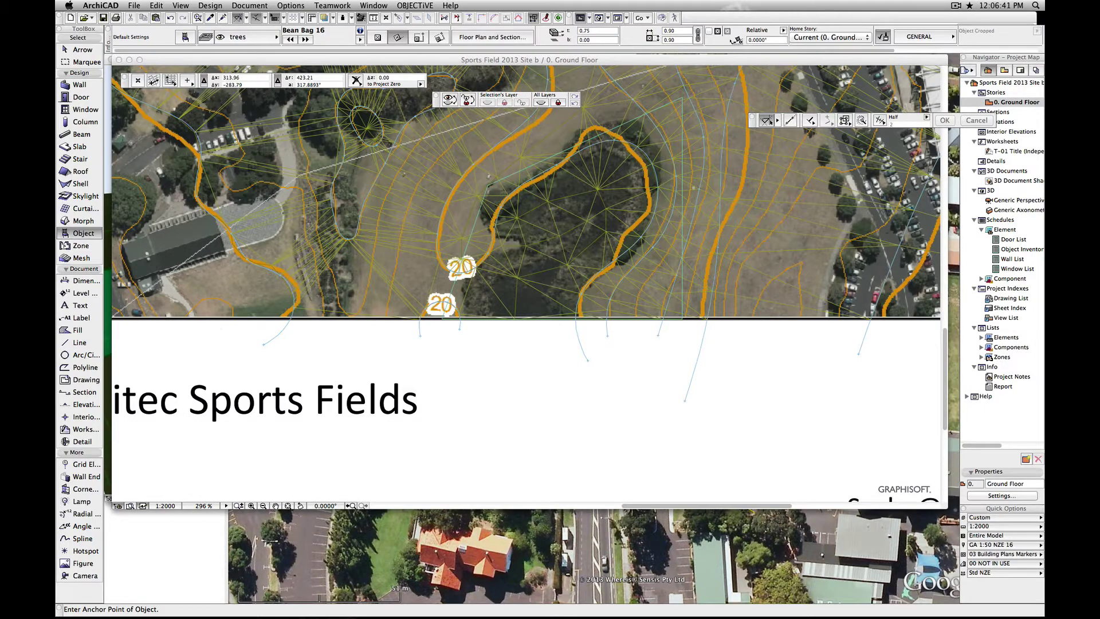
{"action": "key", "text": "super+t"}
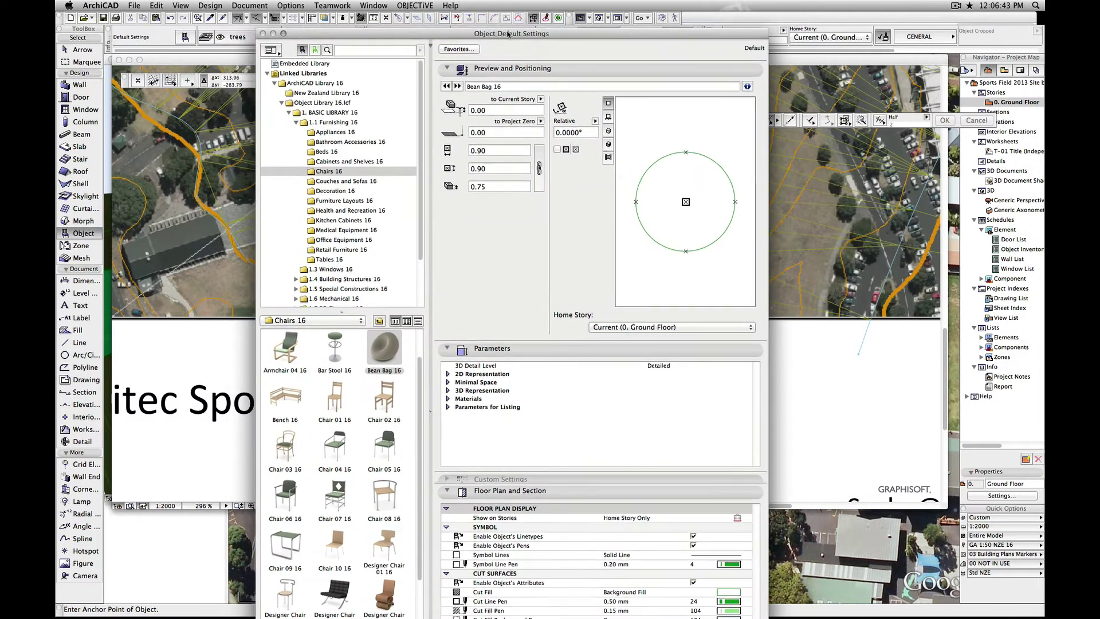
{"action": "scroll", "coordinate": [361, 233], "scroll_direction": "down", "scroll_amount": 3}
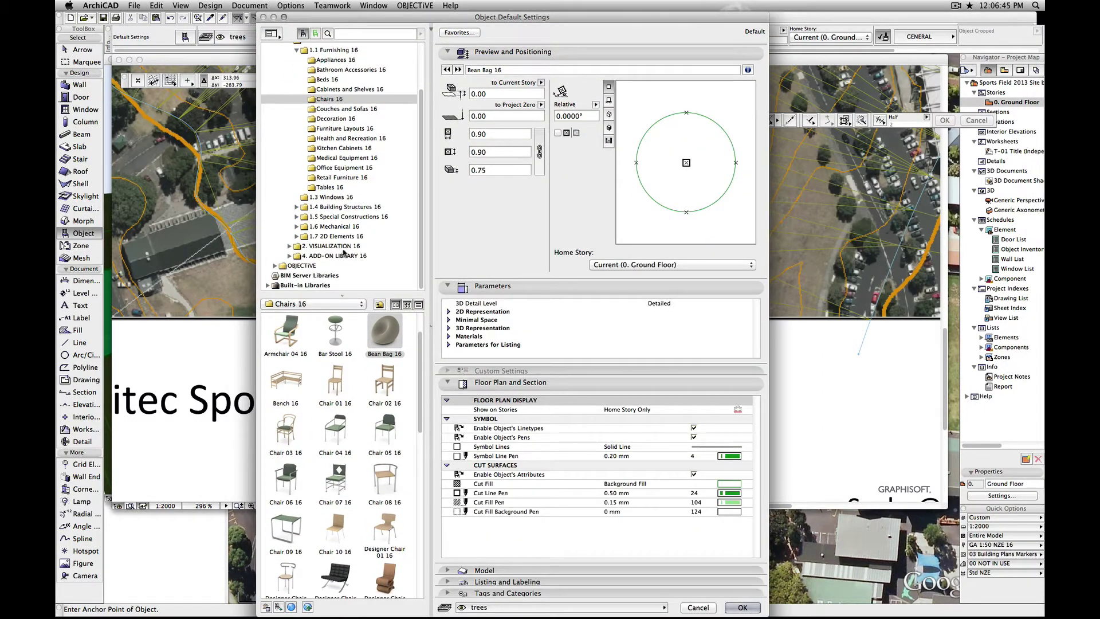
{"action": "left_click", "coordinate": [333, 247]}
{"action": "double_click", "coordinate": [292, 336]}
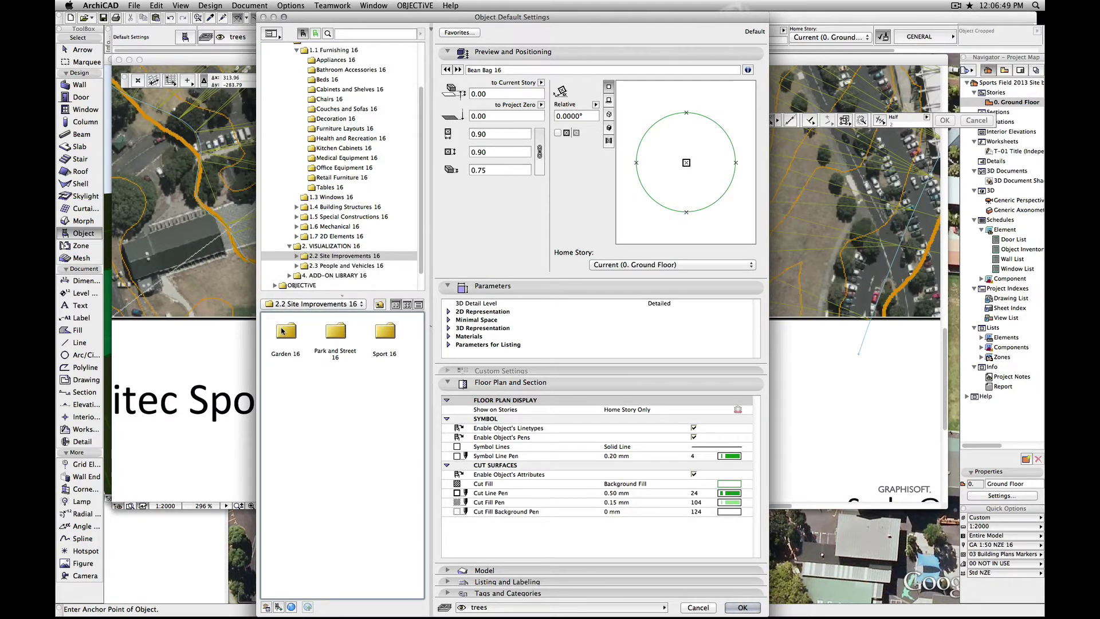
{"action": "double_click", "coordinate": [283, 344]}
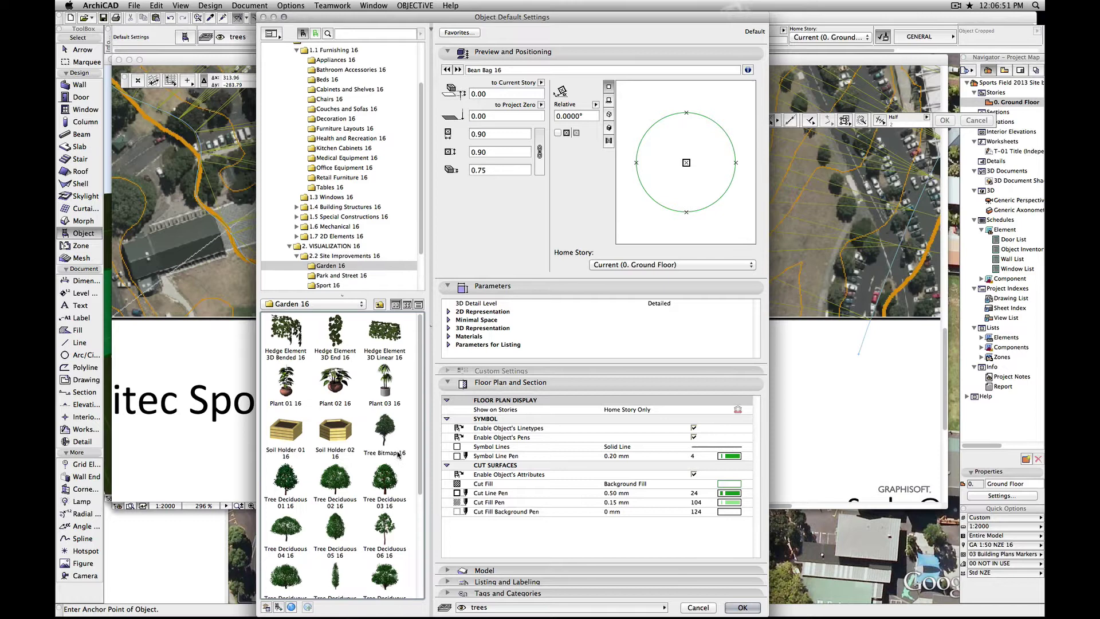
{"action": "left_click", "coordinate": [385, 430]}
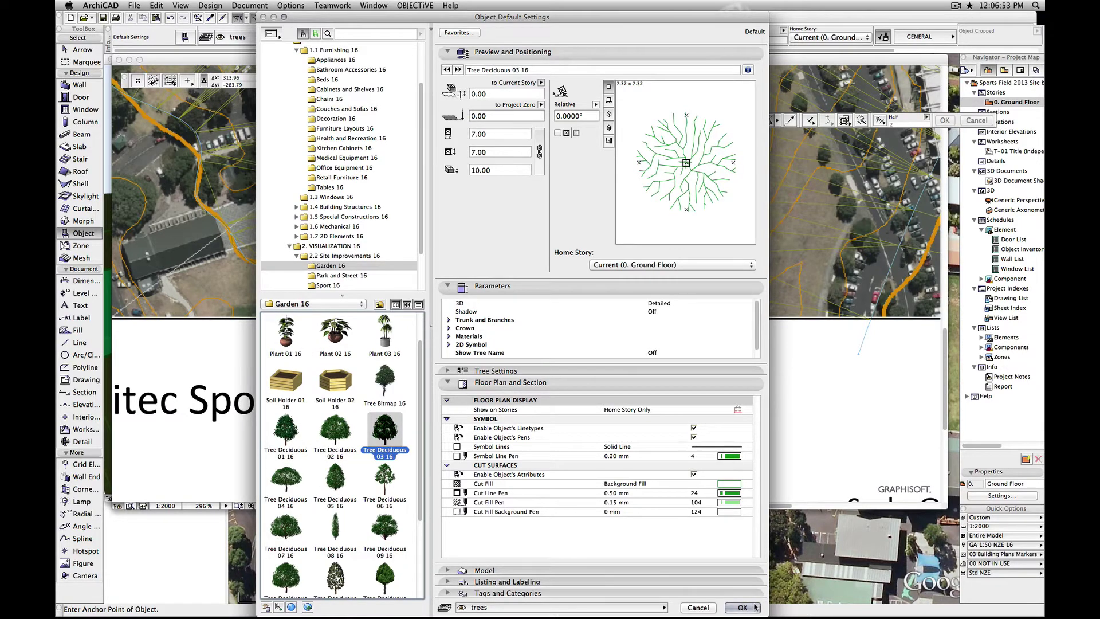
{"action": "left_click", "coordinate": [742, 608]}
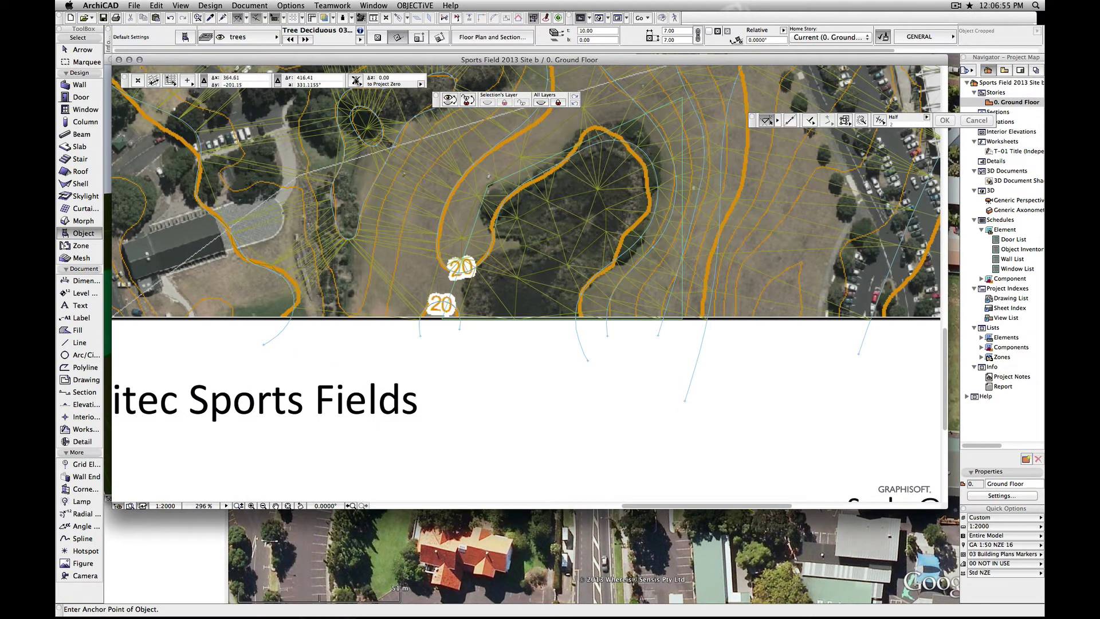
Show the Control Box and measure elevations from Project Zero.
{"action": "left_click", "coordinate": [370, 5]}
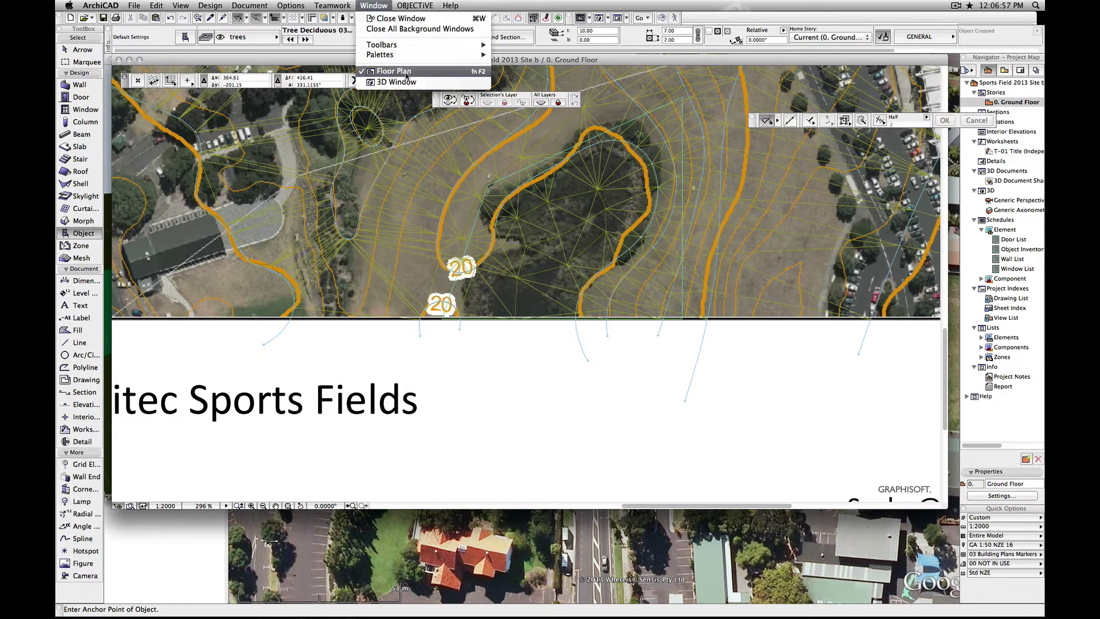
{"action": "mouse_move", "coordinate": [404, 55]}
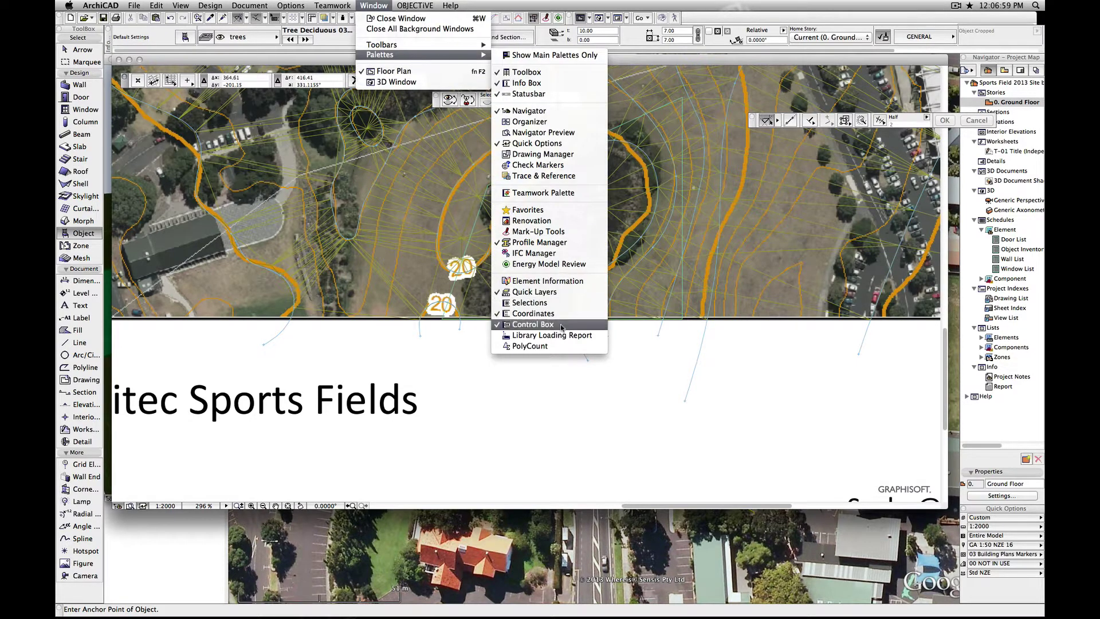
{"action": "left_click", "coordinate": [562, 322]}
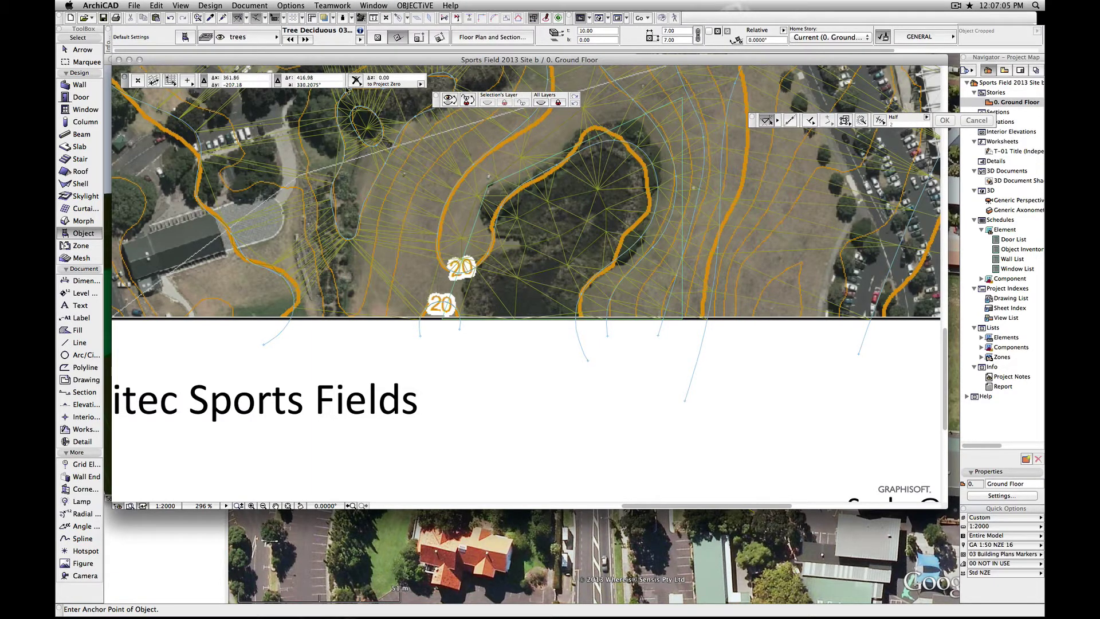
{"action": "left_click", "coordinate": [352, 82]}
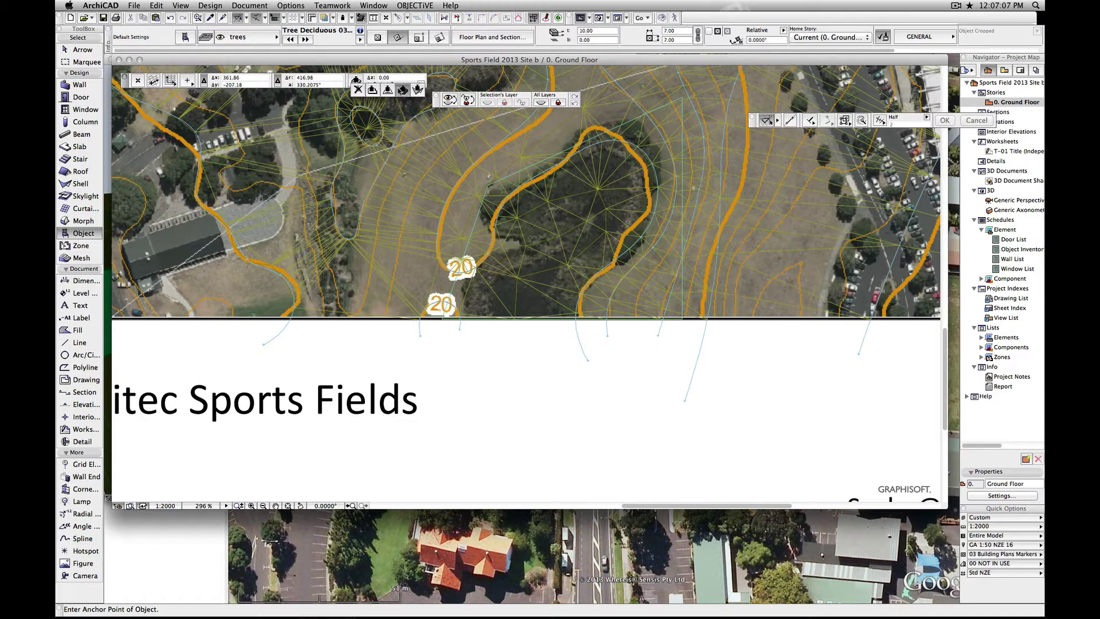
{"action": "left_click", "coordinate": [401, 89]}
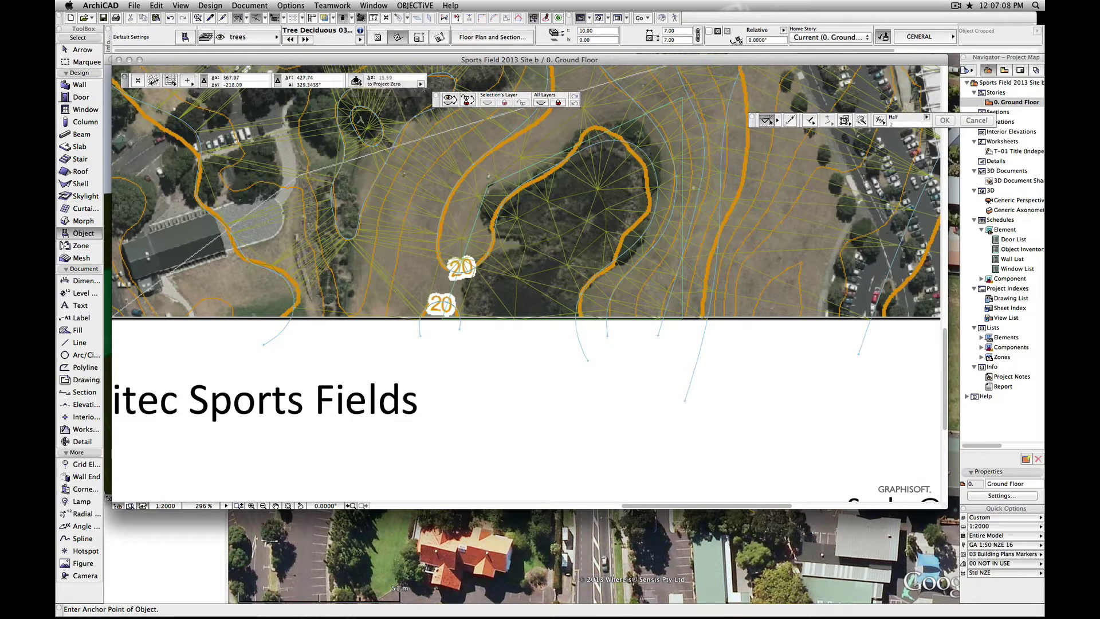
Place deciduous trees along the lake's western and far edges.
{"action": "left_click", "coordinate": [461, 255]}
{"action": "left_click", "coordinate": [462, 254]}
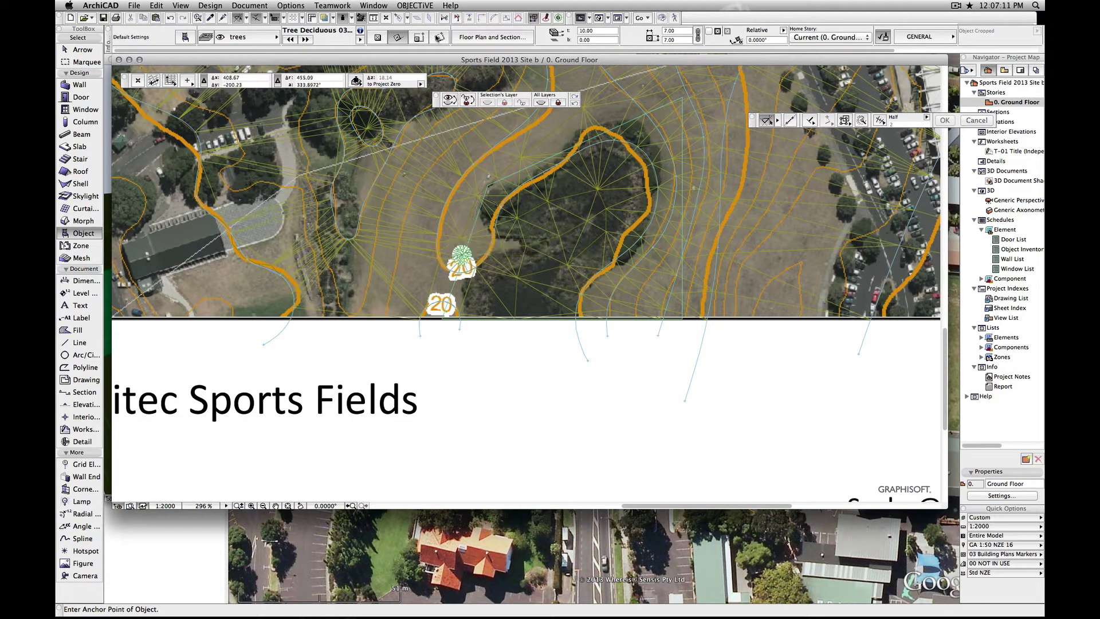
{"action": "left_click", "coordinate": [375, 38]}
{"action": "left_click", "coordinate": [471, 216]}
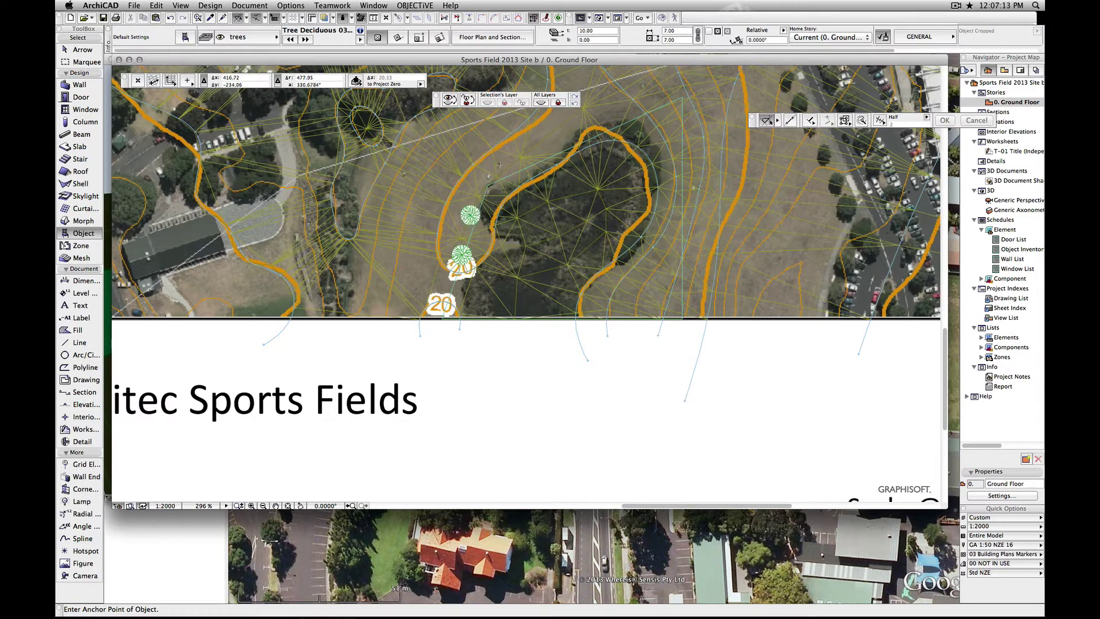
{"action": "left_click", "coordinate": [613, 109]}
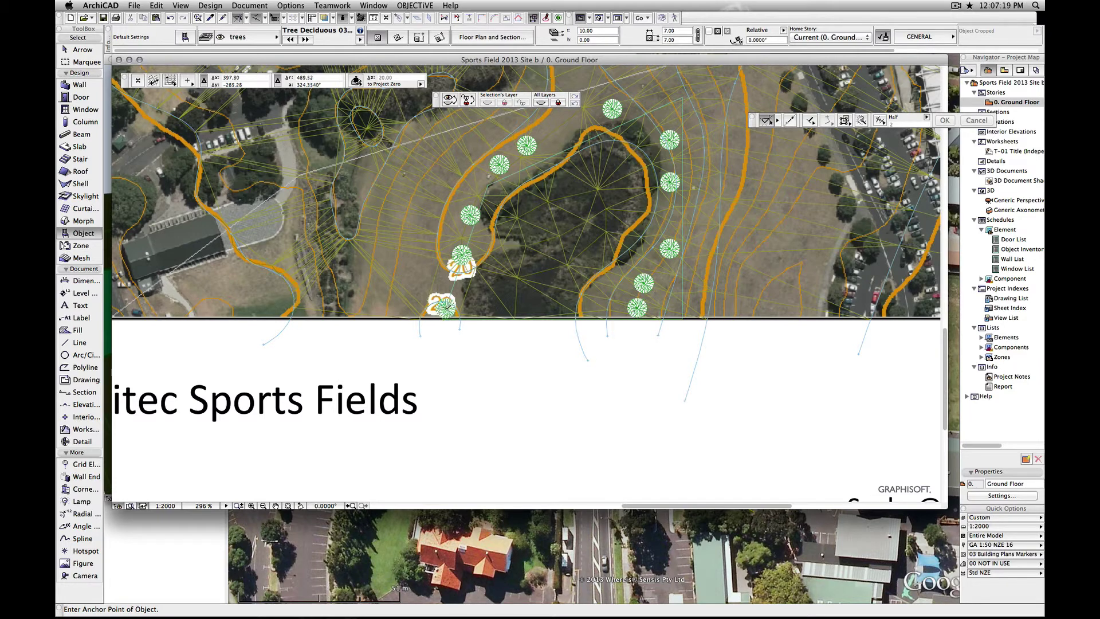
Display all elements in the 3D window, including the water slab and new trees.
{"action": "key", "text": "F3"}
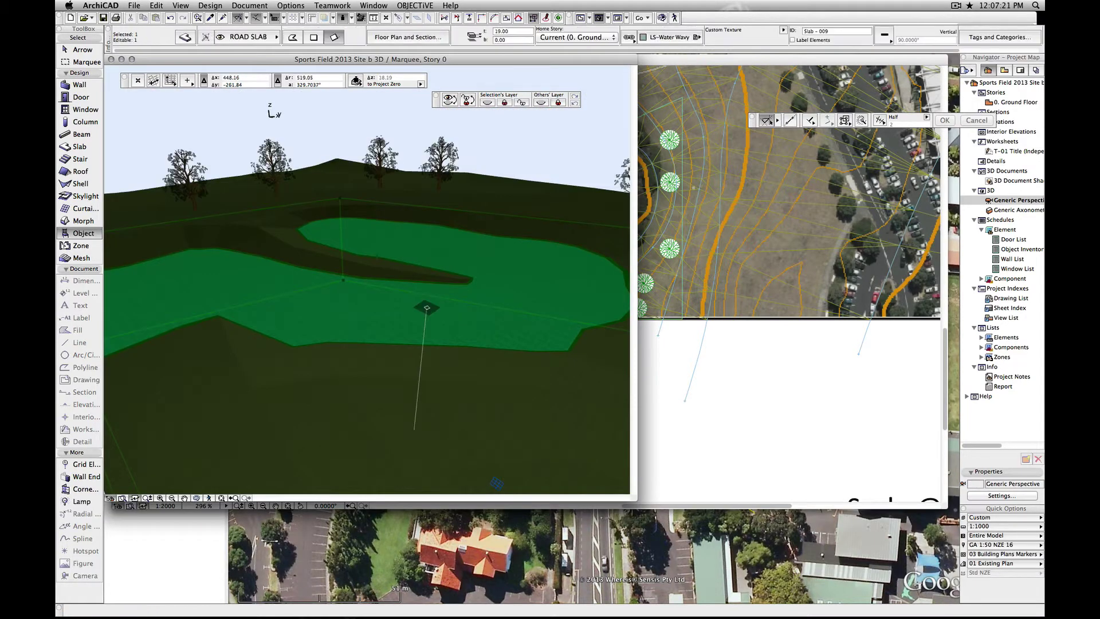
{"action": "key", "text": "F4"}
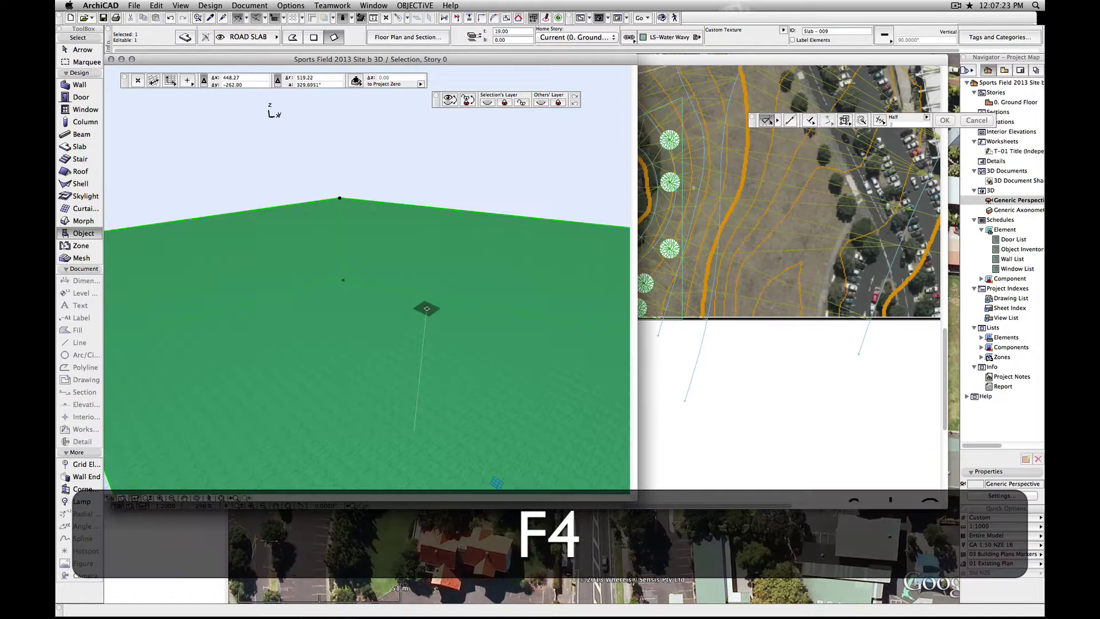
{"action": "key", "text": "Escape"}
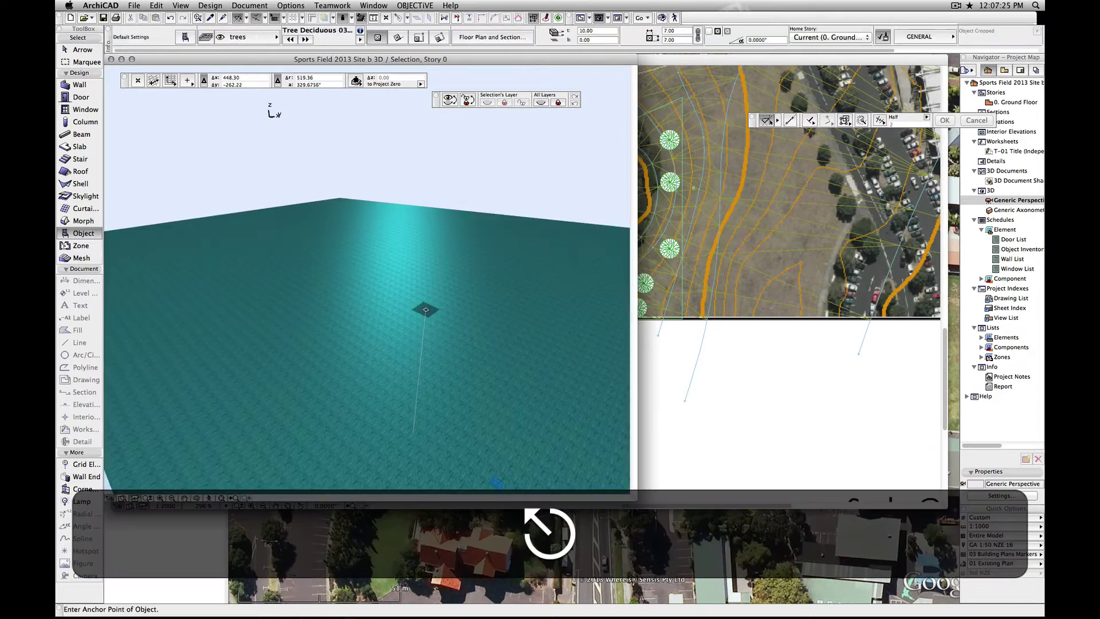
{"action": "key", "text": "F4"}
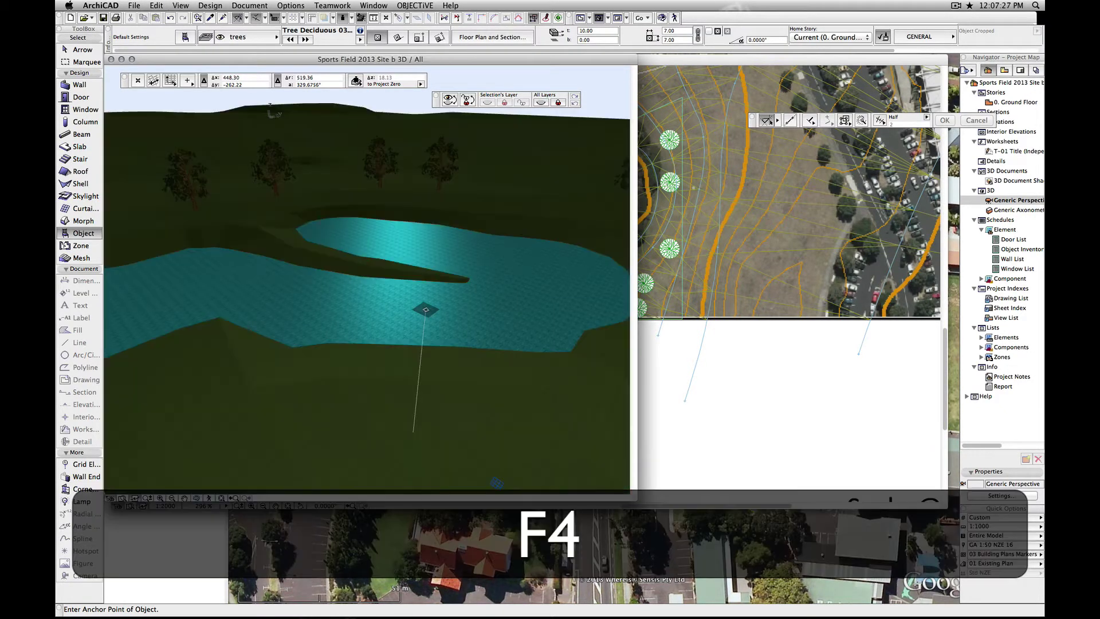
{"action": "scroll", "coordinate": [426, 309], "scroll_direction": "up", "scroll_amount": 2}
{"action": "scroll", "coordinate": [425, 309], "scroll_direction": "up", "scroll_amount": 2}
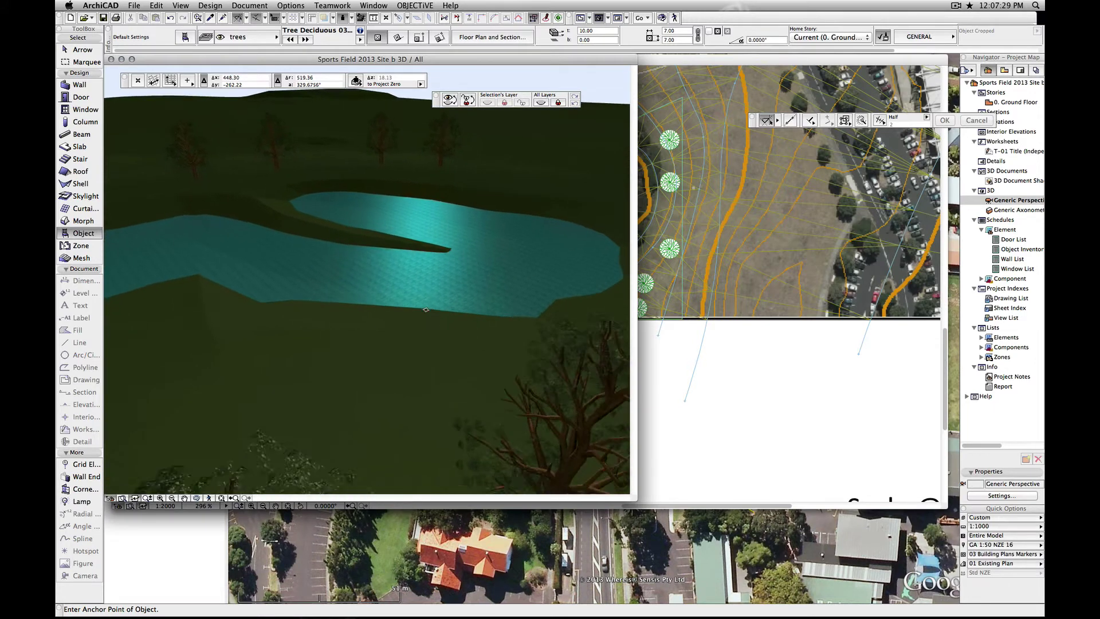
{"action": "scroll", "coordinate": [425, 309], "scroll_direction": "up", "scroll_amount": 3}
{"action": "scroll", "coordinate": [425, 308], "scroll_direction": "up", "scroll_amount": 3}
{"action": "scroll", "coordinate": [425, 309], "scroll_direction": "up", "scroll_amount": 2}
{"action": "scroll", "coordinate": [422, 307], "scroll_direction": "up", "scroll_amount": 2}
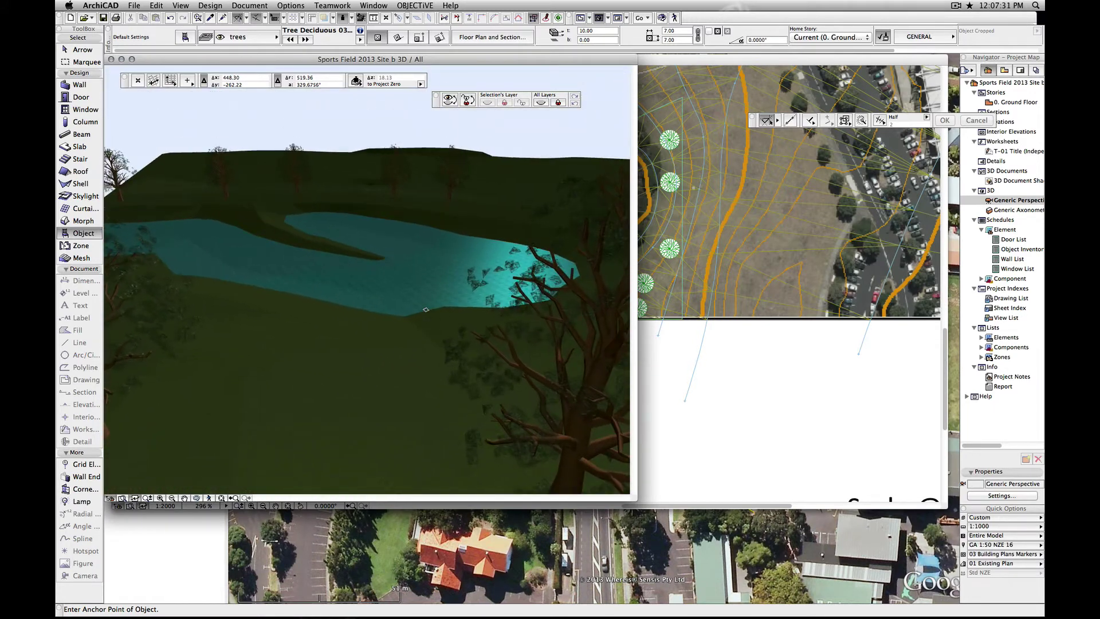
{"action": "scroll", "coordinate": [412, 302], "scroll_direction": "up", "scroll_amount": 2}
{"action": "scroll", "coordinate": [405, 298], "scroll_direction": "up", "scroll_amount": 2}
{"action": "left_click", "coordinate": [211, 5]}
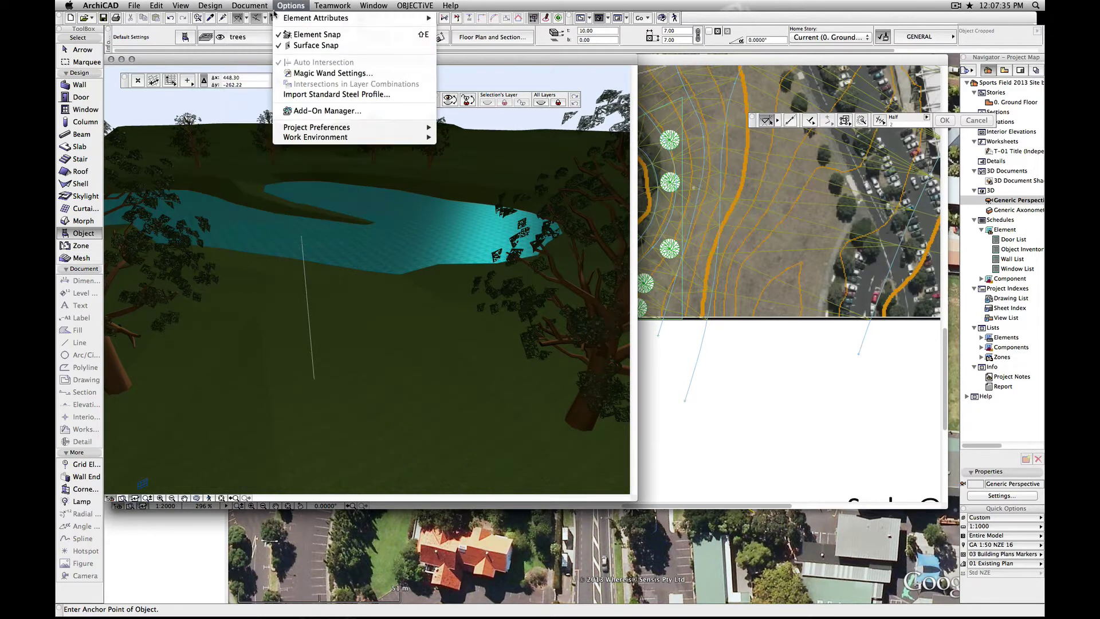
{"action": "mouse_move", "coordinate": [267, 153]}
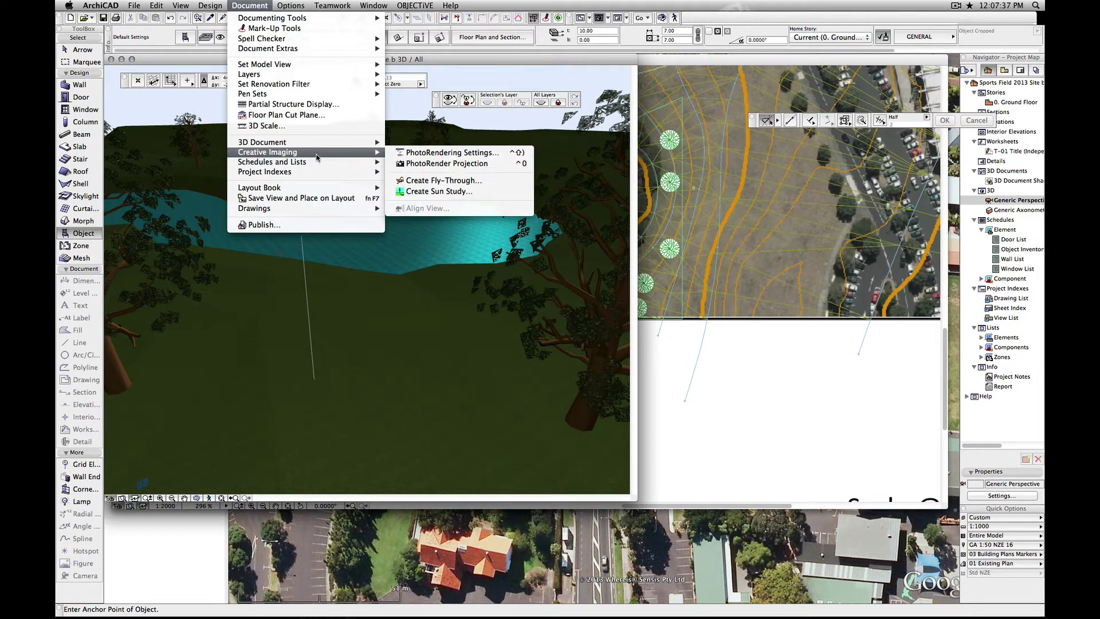
Render a PhotoRender Projection of the pond among trees with LightWorks.
{"action": "left_click", "coordinate": [777, 444]}
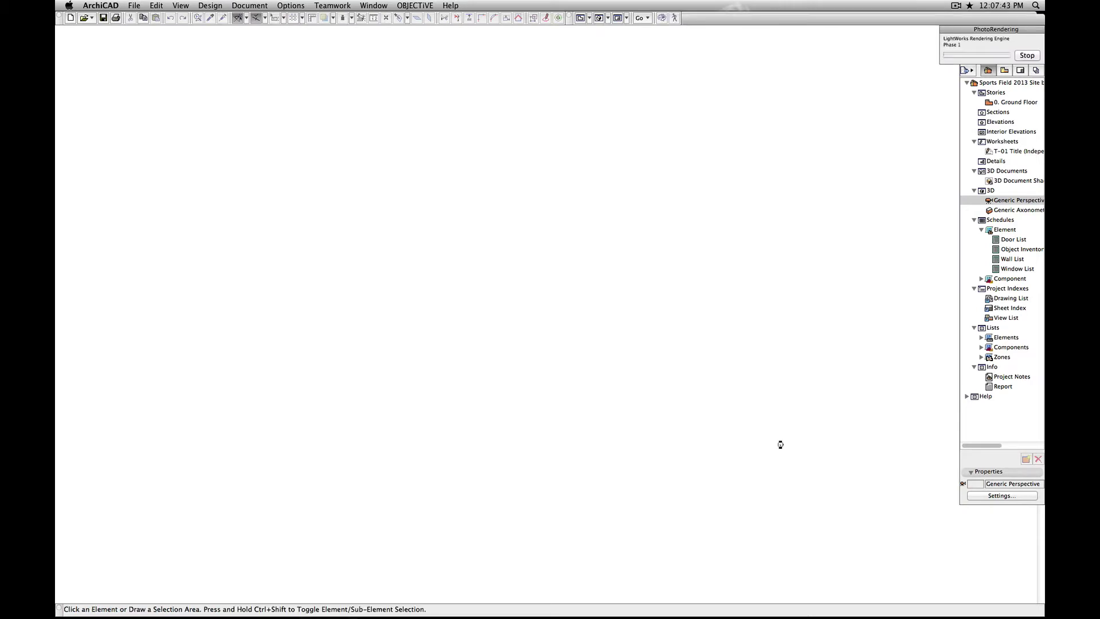
{"action": "left_click", "coordinate": [957, 5]}
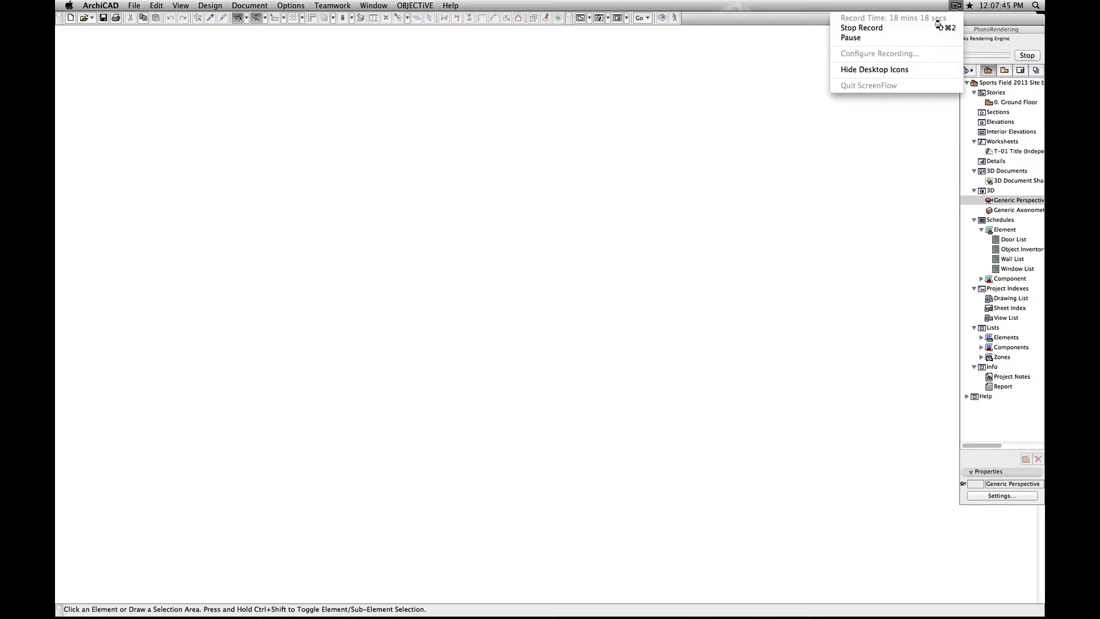
{"action": "left_click", "coordinate": [859, 37]}
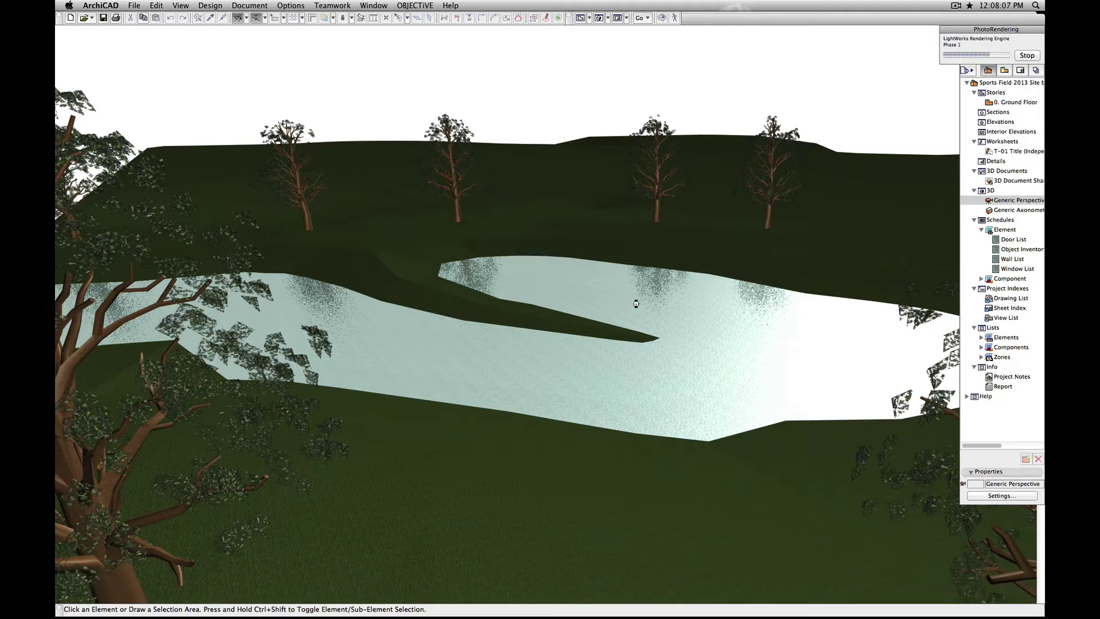
Close the rendered image and select all eleven trees with the Object tool.
{"action": "key", "text": "super+w"}
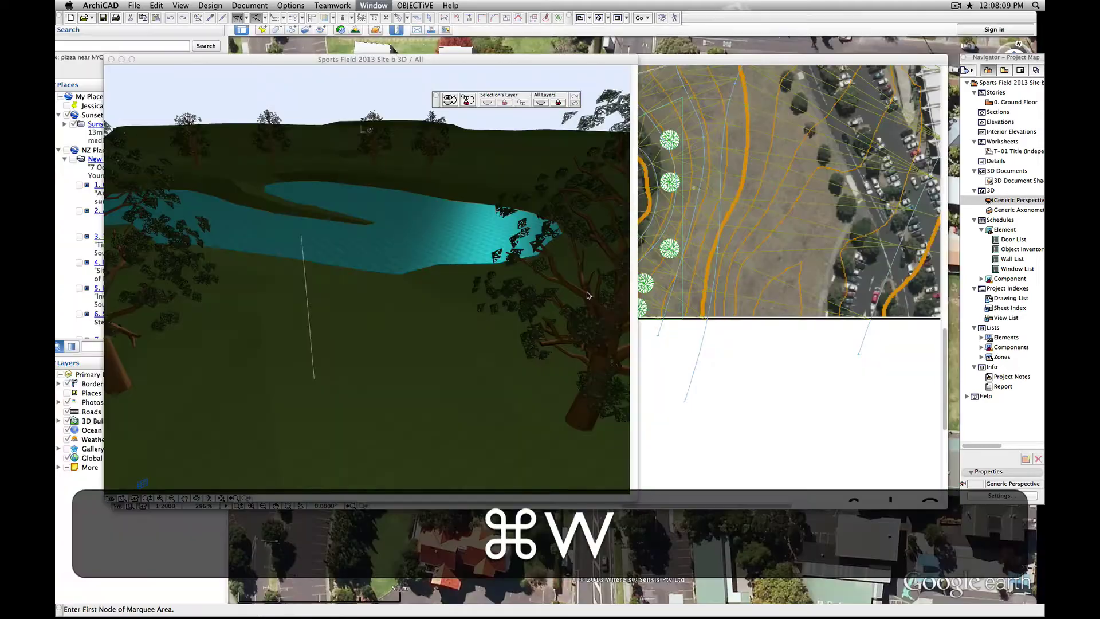
{"action": "key", "text": "Escape"}
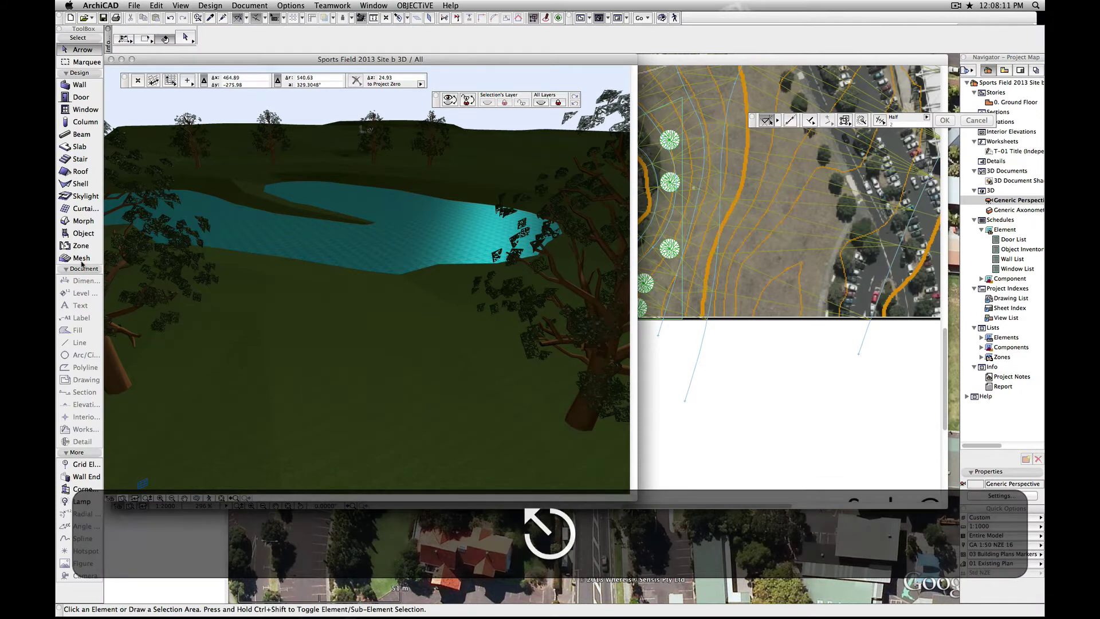
{"action": "left_click", "coordinate": [83, 234]}
{"action": "key", "text": "super+a"}
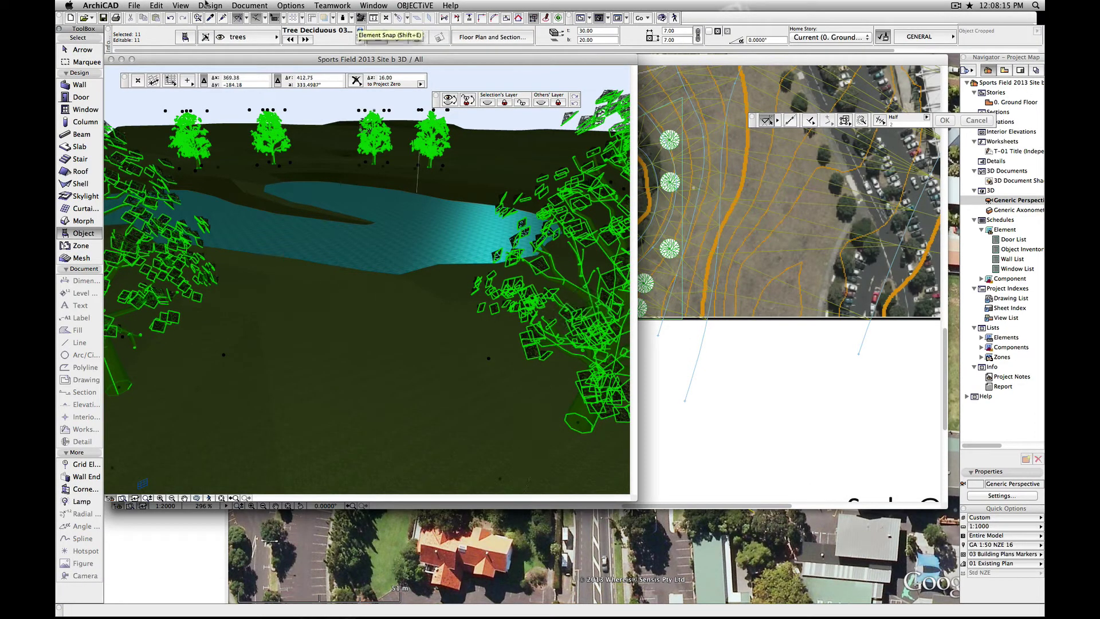
Switch Shadow to On for the selected trees in Object Selection Settings.
{"action": "left_click", "coordinate": [153, 5]}
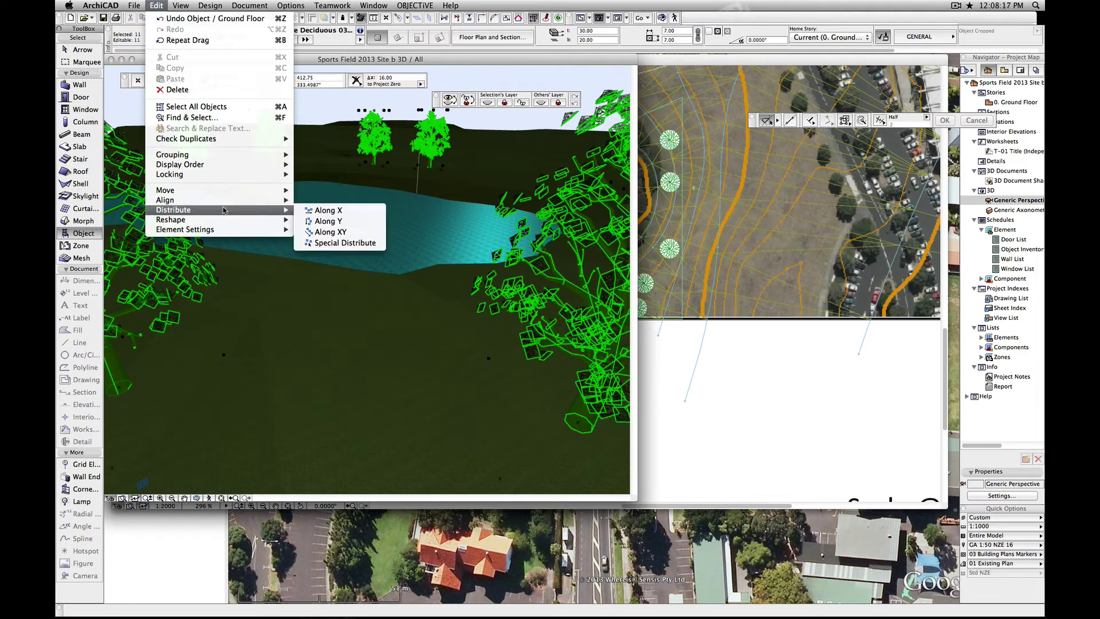
{"action": "mouse_move", "coordinate": [189, 200]}
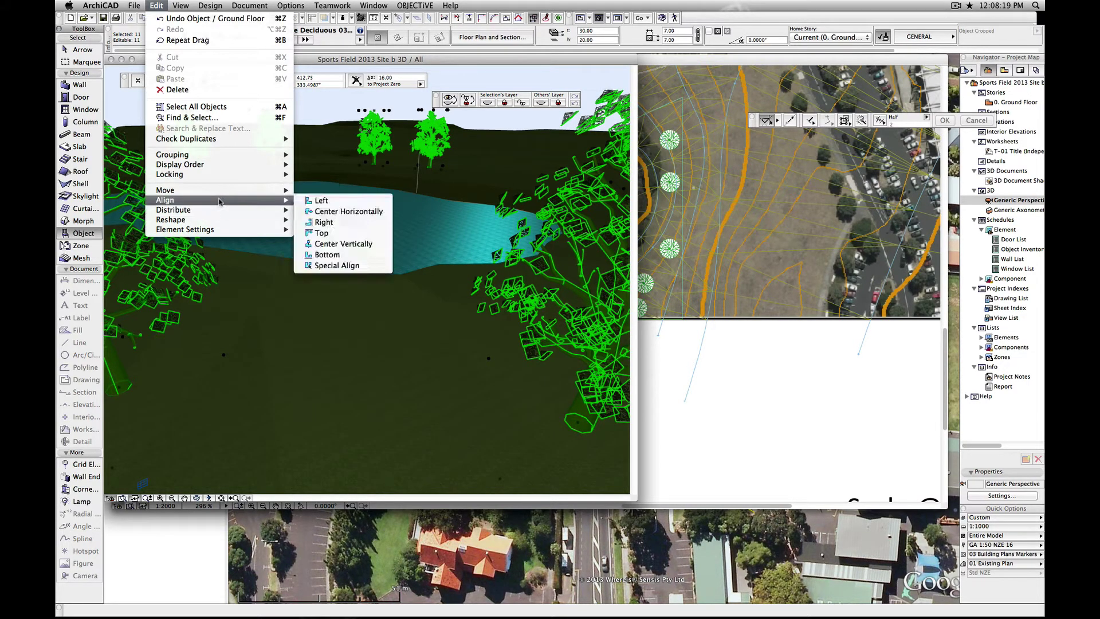
{"action": "key", "text": "Escape"}
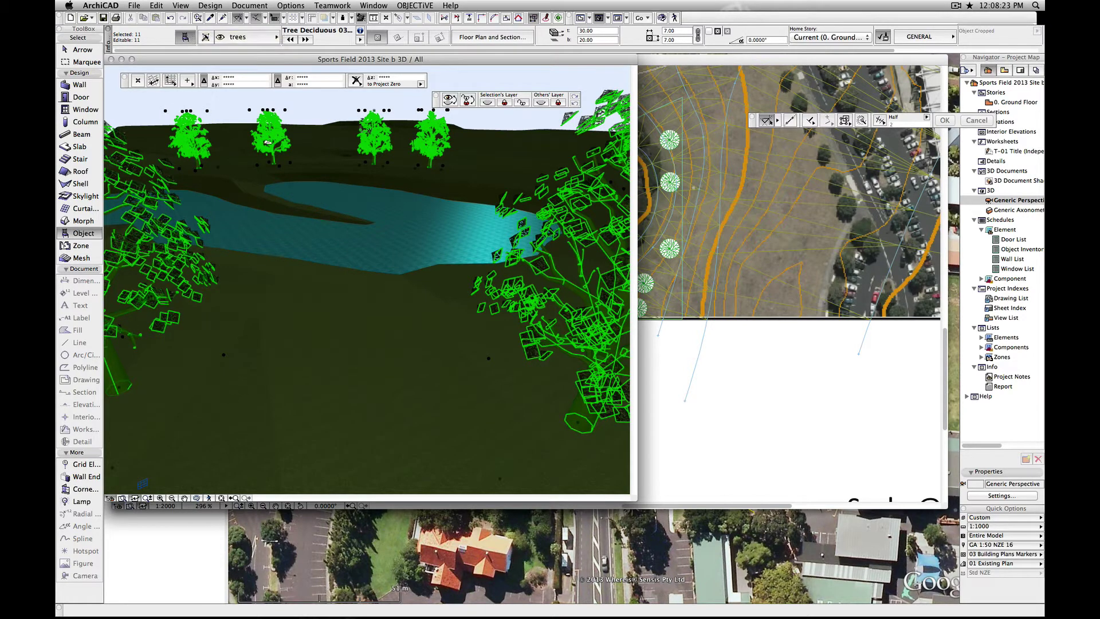
{"action": "left_click", "coordinate": [185, 38]}
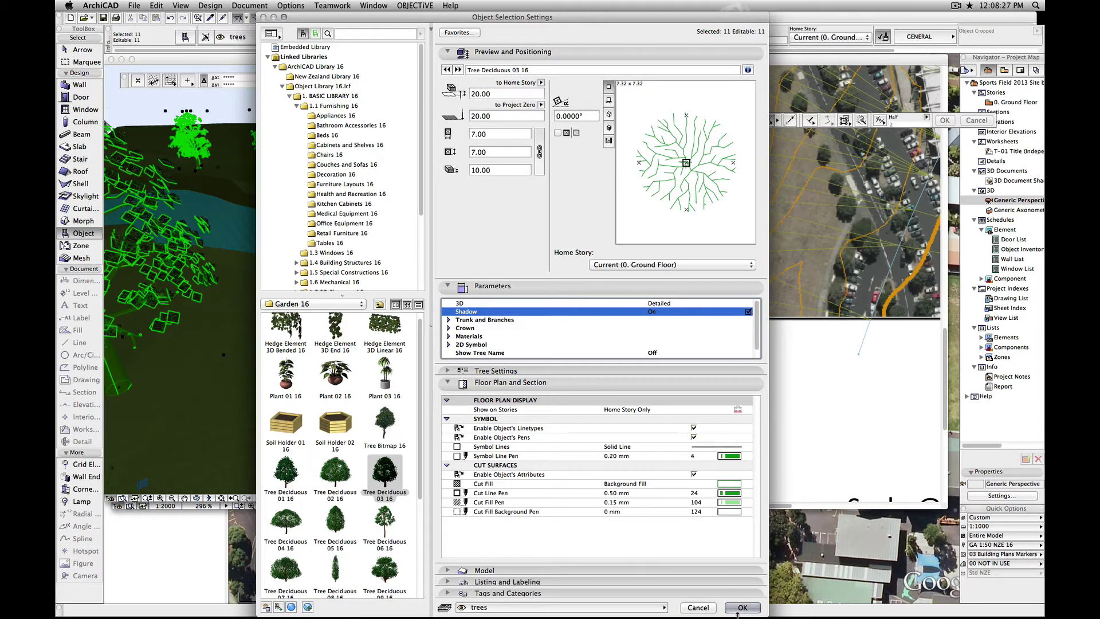
{"action": "left_click", "coordinate": [740, 609]}
Match the PhotoRendering size to the 3D window and start rendering with Ctrl+0.
{"action": "left_click", "coordinate": [249, 5]}
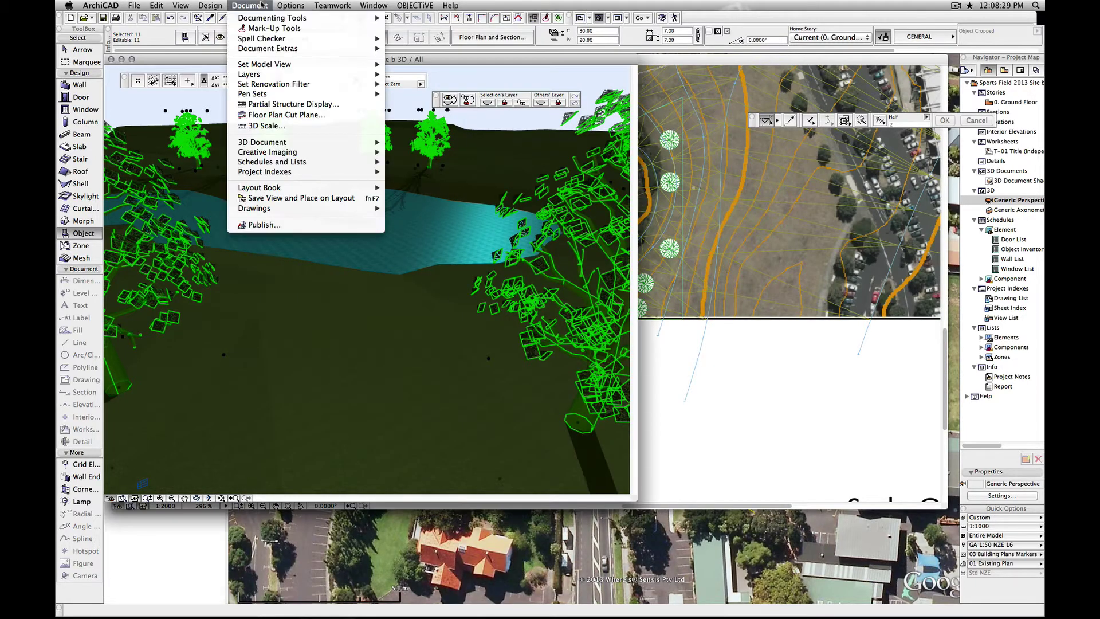
{"action": "mouse_move", "coordinate": [267, 152]}
{"action": "left_click", "coordinate": [430, 151]}
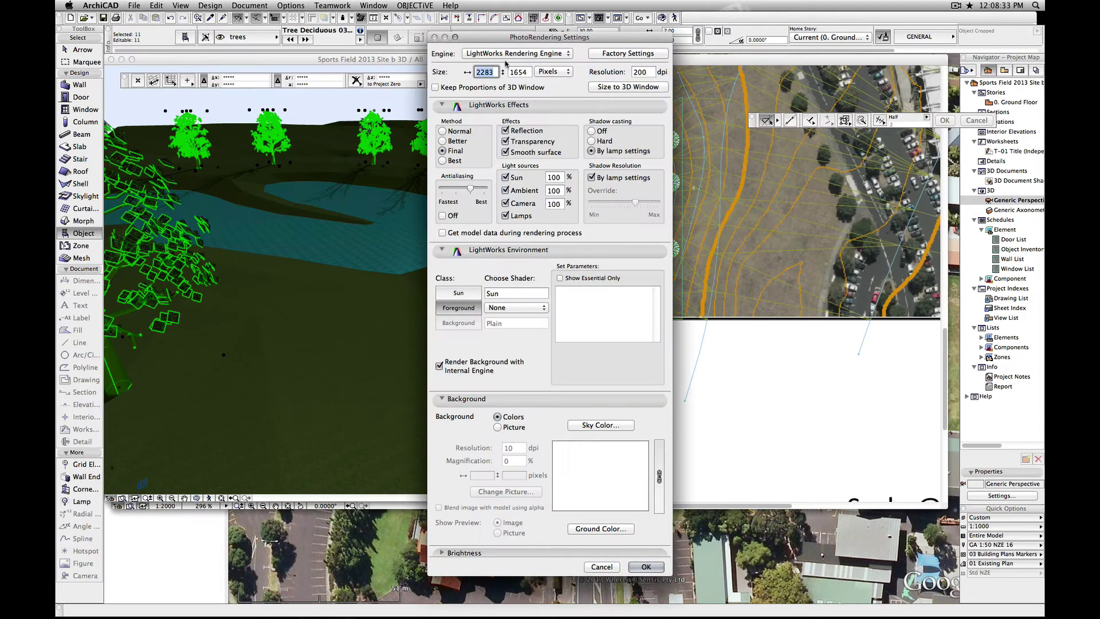
{"action": "type", "text": "800"}
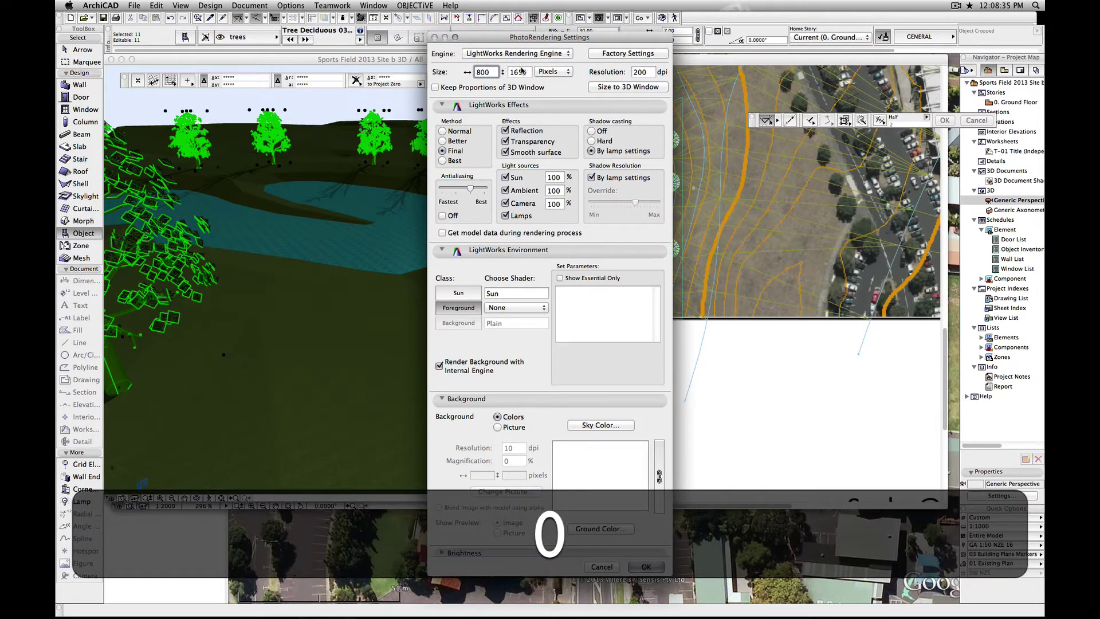
{"action": "double_click", "coordinate": [522, 71]}
{"action": "type", "text": "60"}
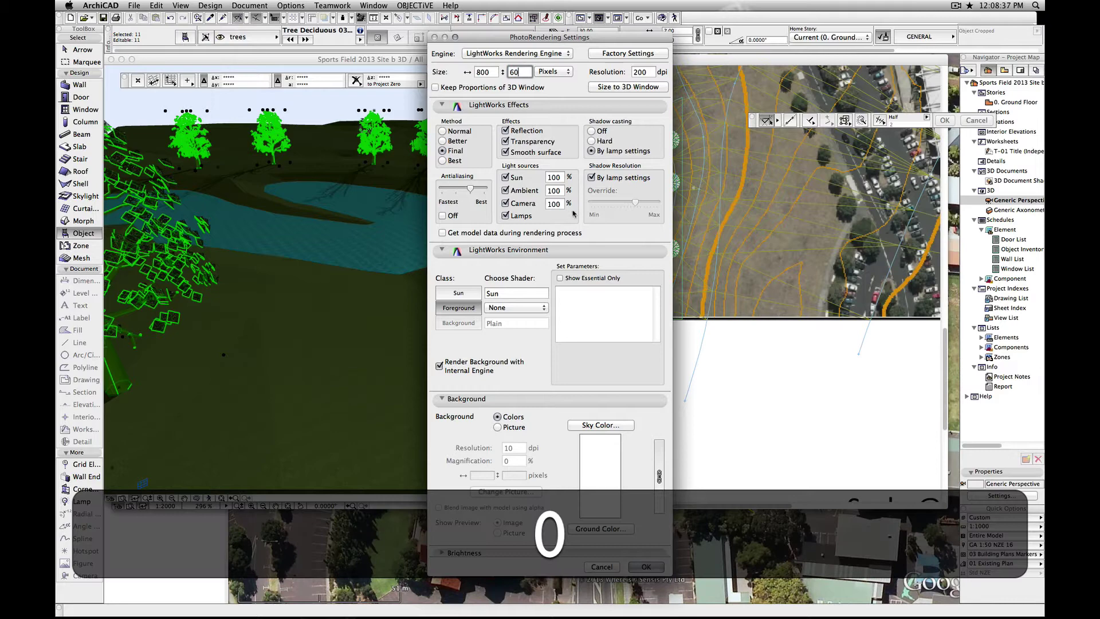
{"action": "left_click", "coordinate": [637, 89]}
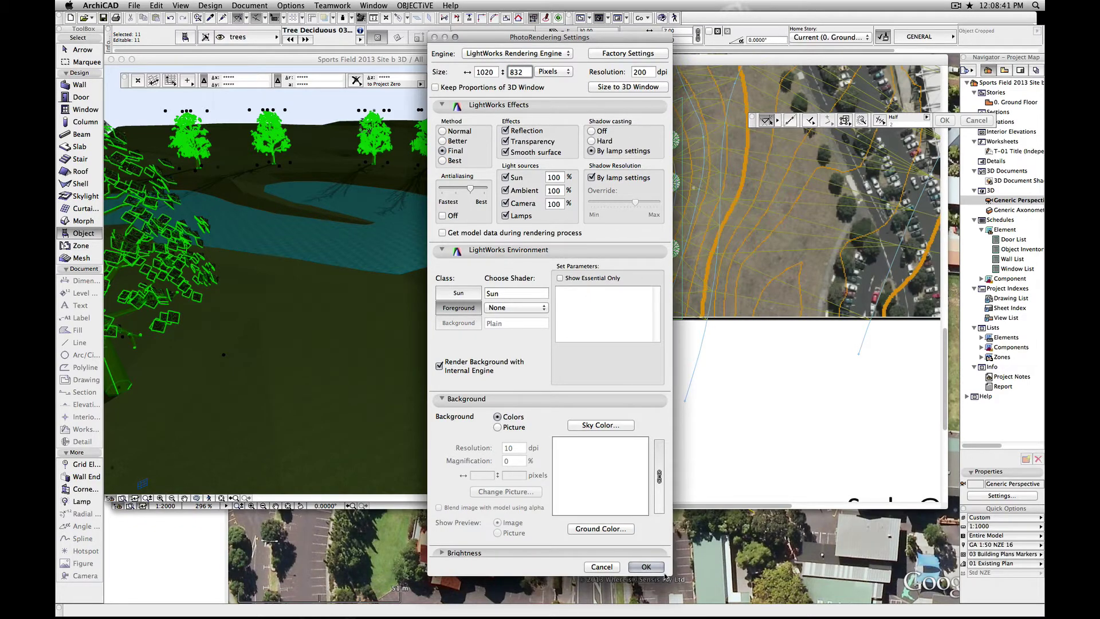
{"action": "left_click", "coordinate": [643, 568]}
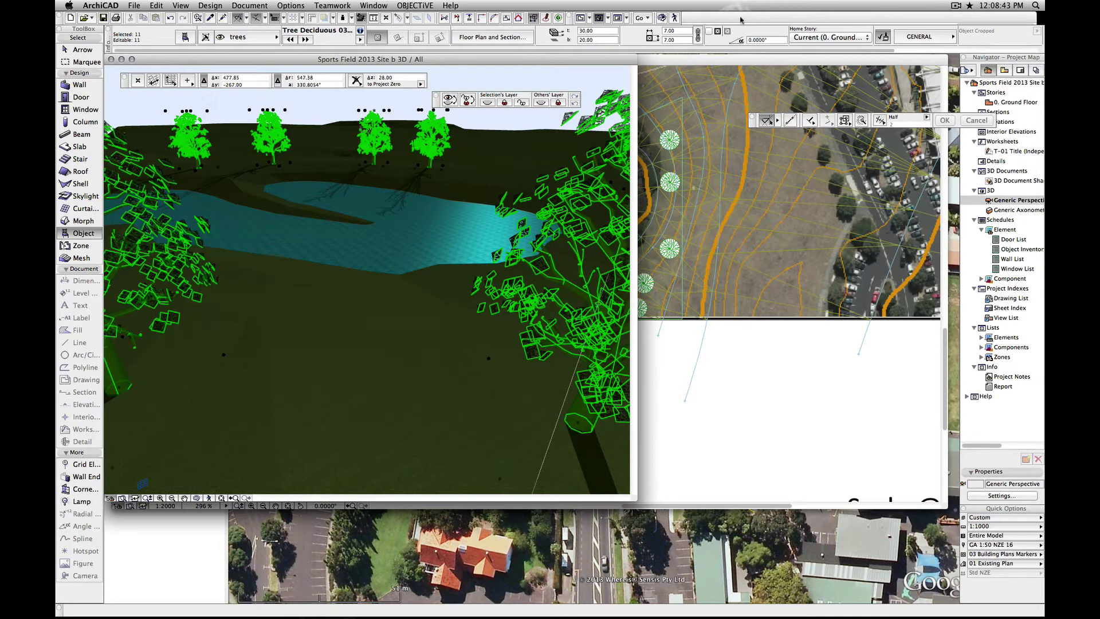
{"action": "key", "text": "ctrl+0"}
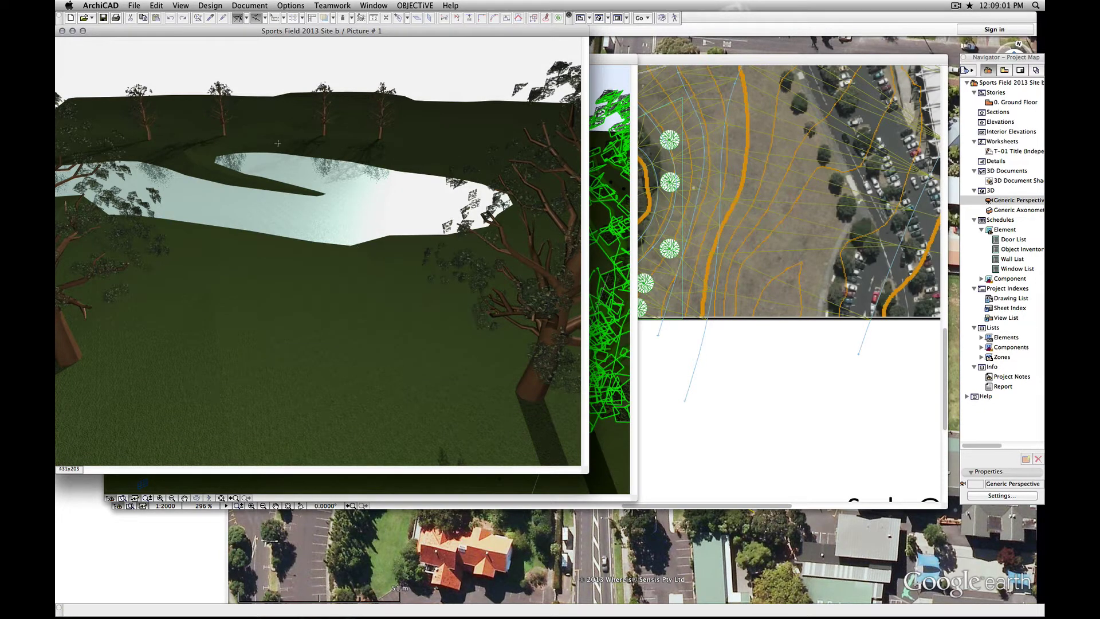
Move the finished Picture #1 window beside the 3D model for comparison.
{"action": "left_click_drag", "start_coordinate": [227, 35], "coordinate": [414, 67]}
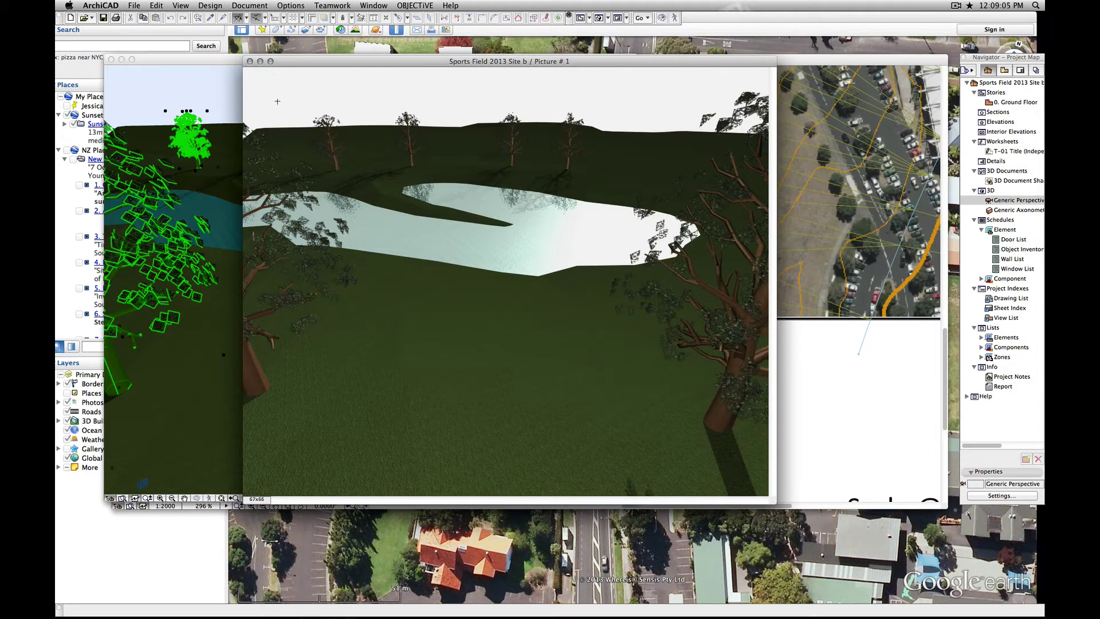
Close the picture and 3D windows, then select the terrain mesh on the Ground Floor plan.
{"action": "left_click", "coordinate": [250, 61]}
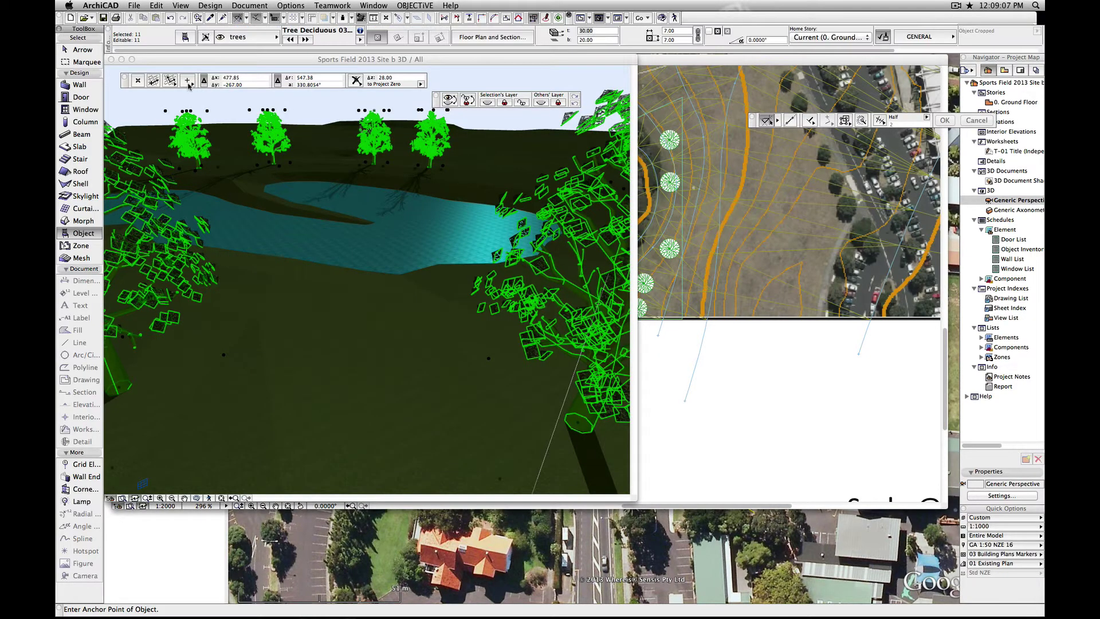
{"action": "left_click", "coordinate": [121, 59]}
{"action": "scroll", "coordinate": [541, 255], "scroll_direction": "down", "scroll_amount": 3}
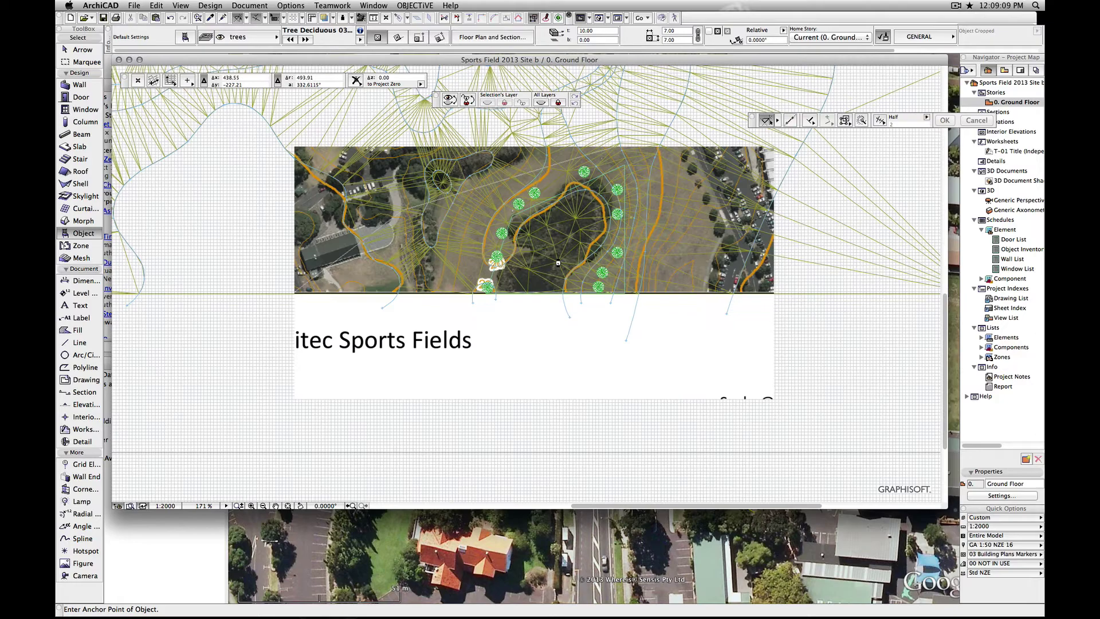
{"action": "scroll", "coordinate": [559, 263], "scroll_direction": "up", "scroll_amount": 2}
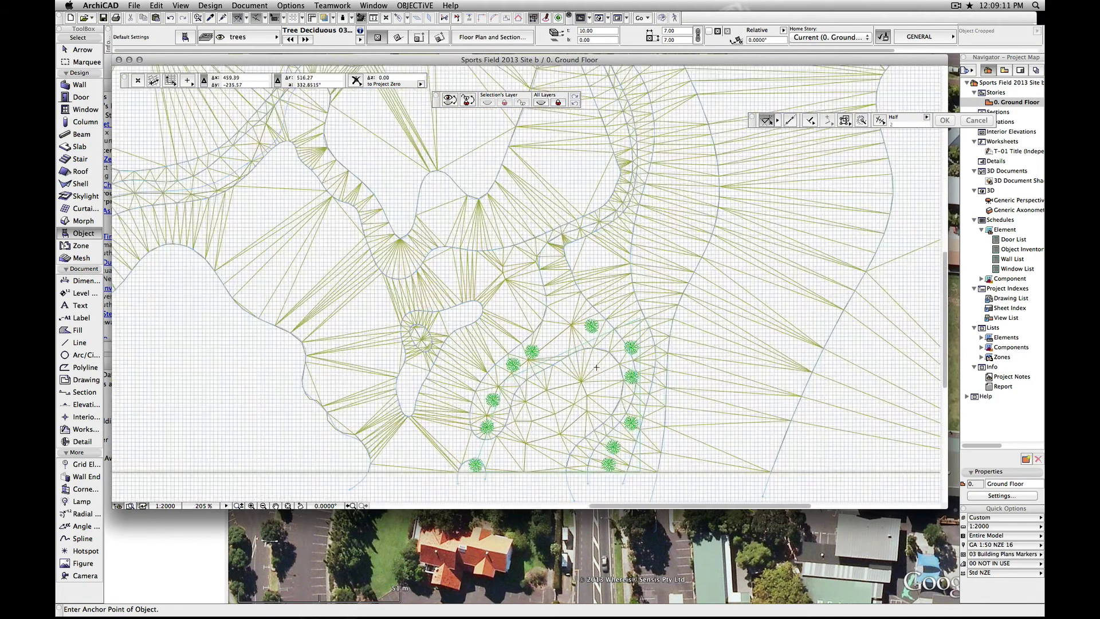
{"action": "scroll", "coordinate": [597, 367], "scroll_direction": "down", "scroll_amount": 2}
{"action": "scroll", "coordinate": [597, 368], "scroll_direction": "down", "scroll_amount": 2}
{"action": "scroll", "coordinate": [599, 370], "scroll_direction": "down", "scroll_amount": 1}
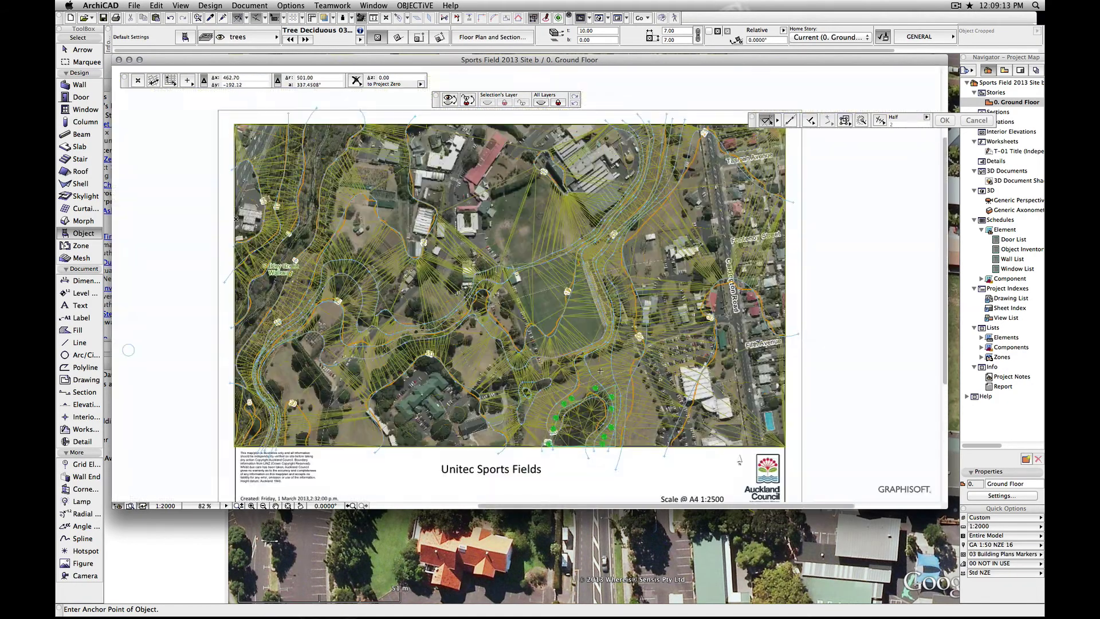
{"action": "key", "text": "Escape"}
{"action": "left_click", "coordinate": [591, 345]}
{"action": "scroll", "coordinate": [587, 348], "scroll_direction": "up", "scroll_amount": 2}
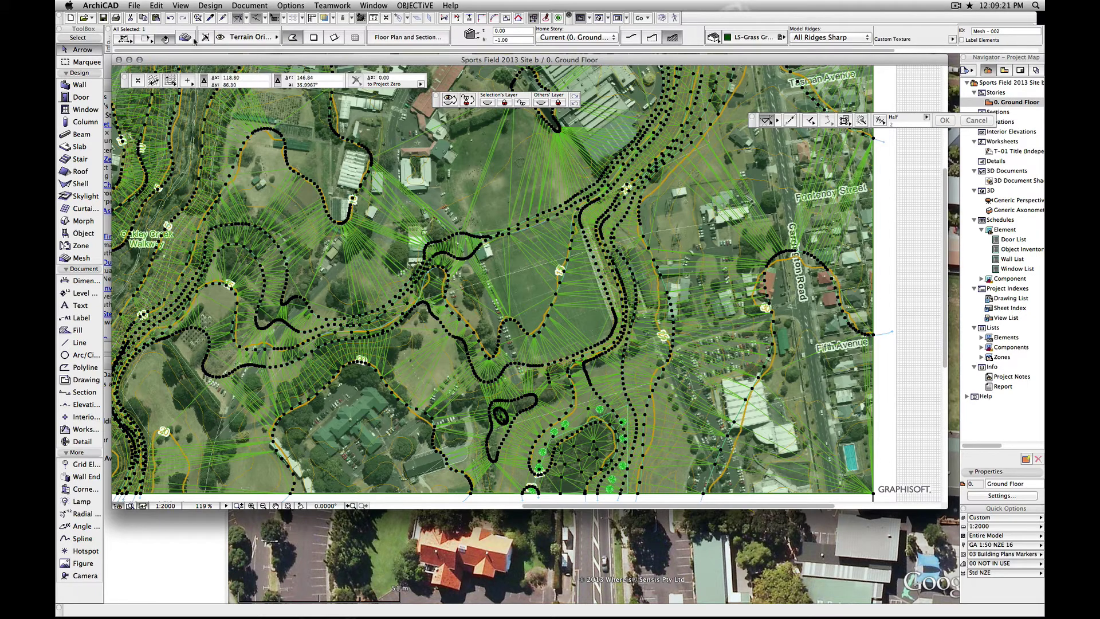
Add a first outline of new mesh points around the field at height 15.
{"action": "left_click", "coordinate": [82, 259]}
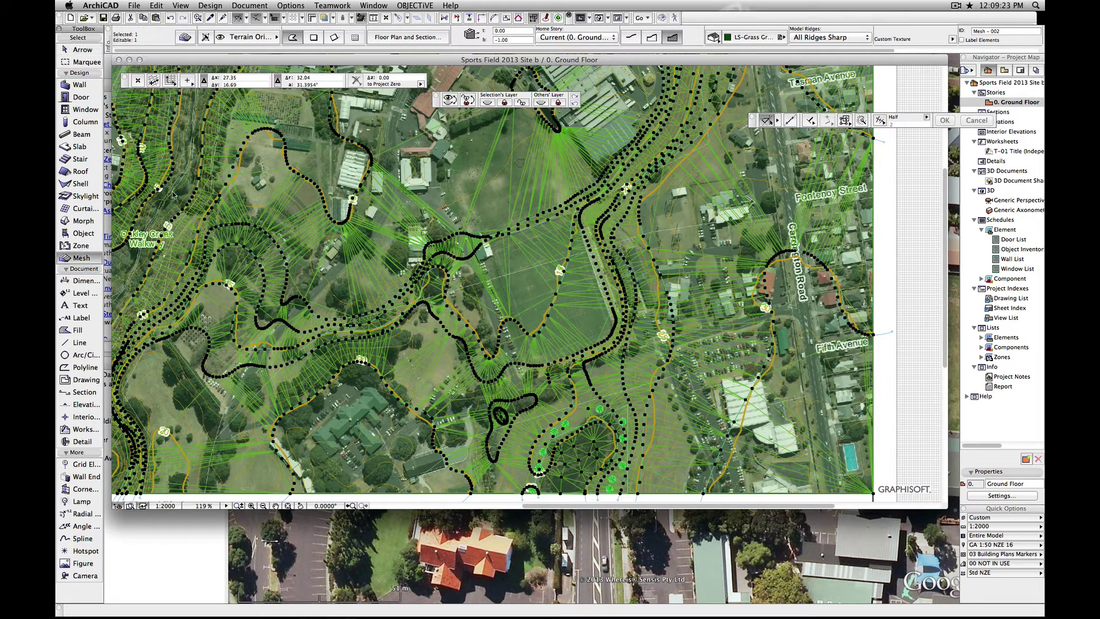
{"action": "left_click", "coordinate": [518, 320]}
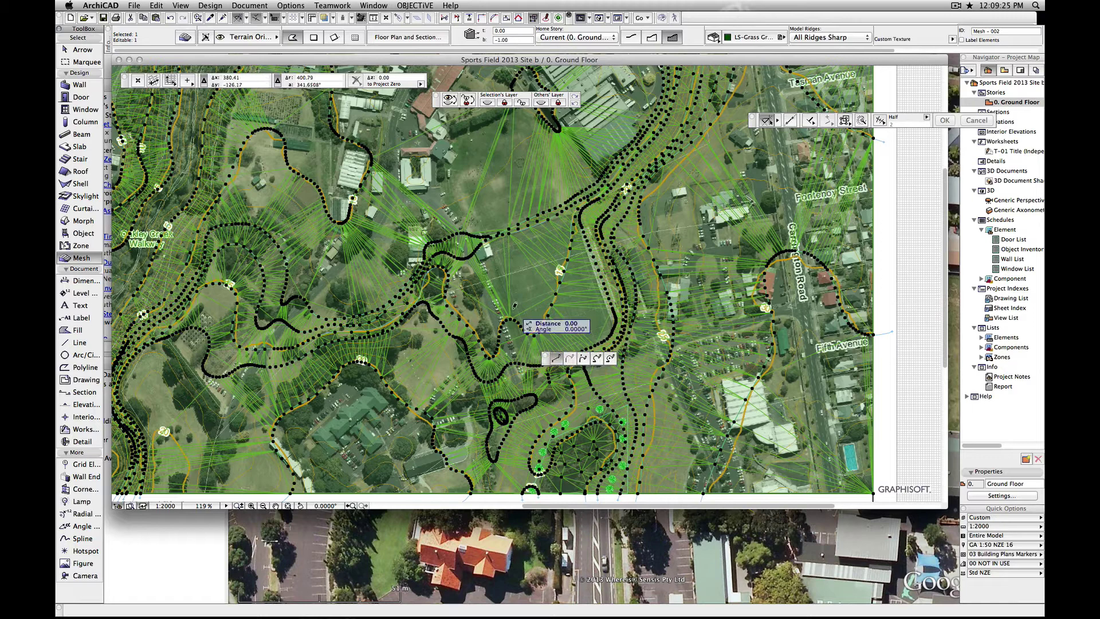
{"action": "left_click", "coordinate": [496, 248]}
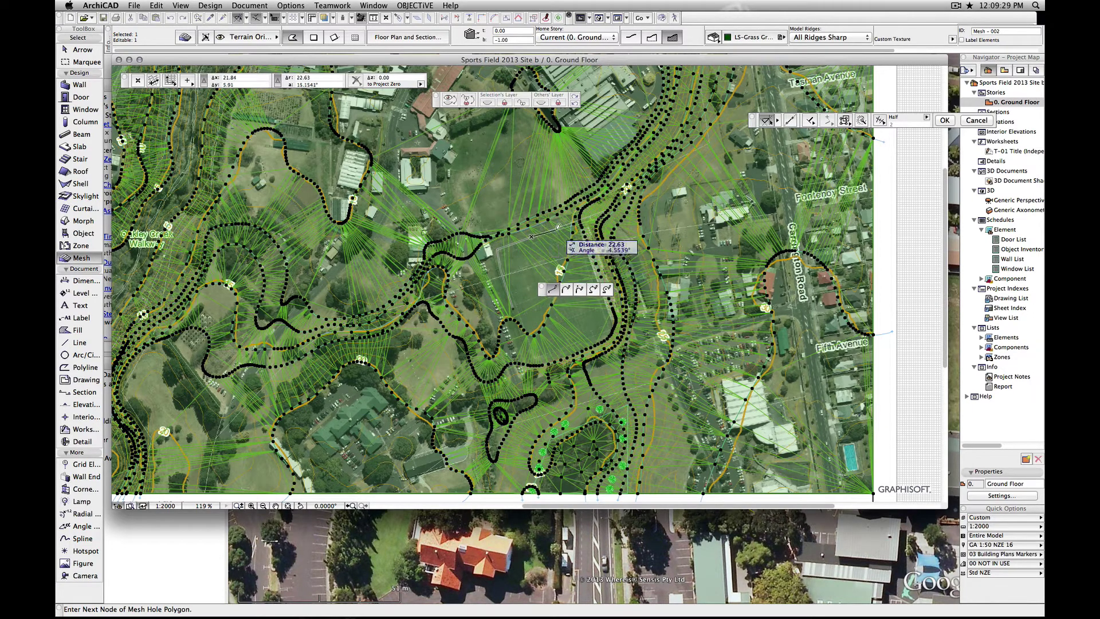
{"action": "double_click", "coordinate": [565, 229]}
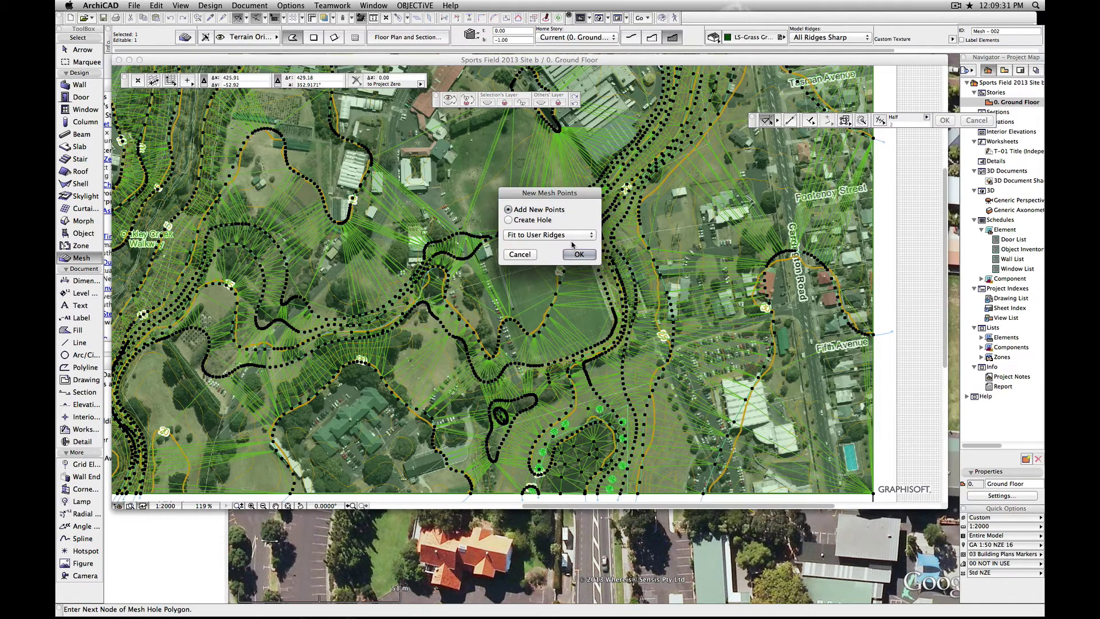
{"action": "left_click", "coordinate": [575, 253]}
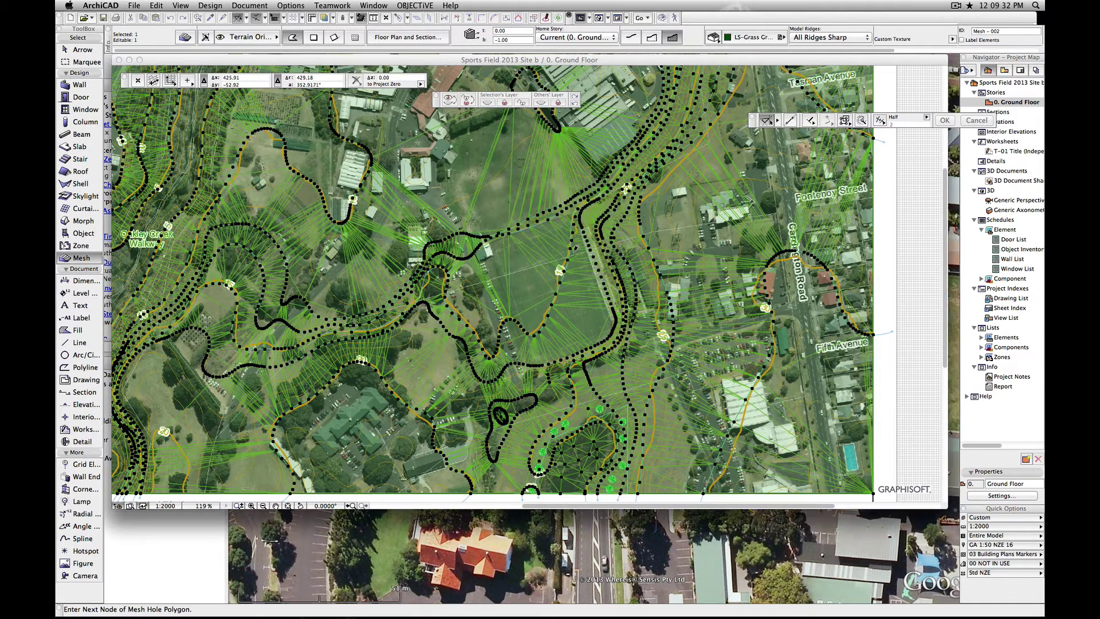
{"action": "left_click", "coordinate": [560, 275]}
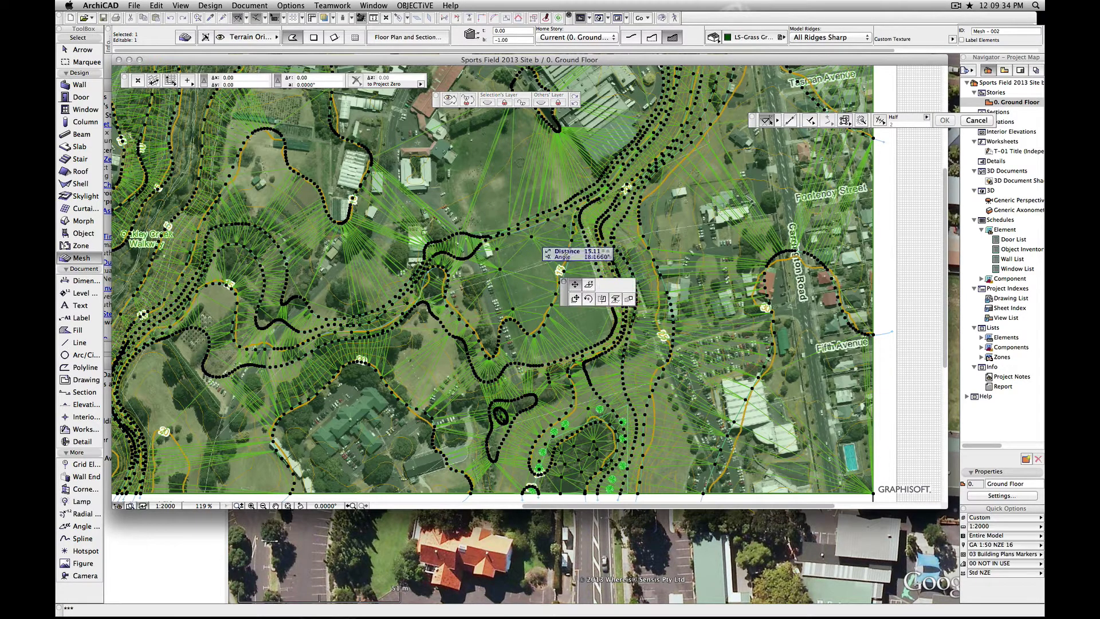
{"action": "left_click", "coordinate": [587, 285]}
{"action": "type", "text": "15"}
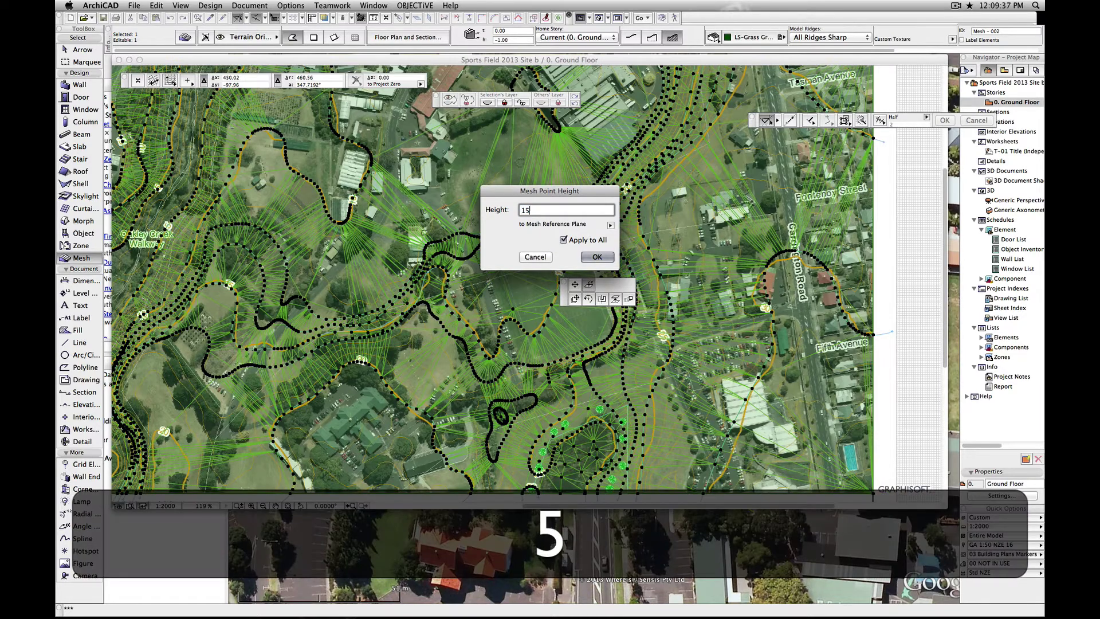
{"action": "left_click", "coordinate": [609, 258]}
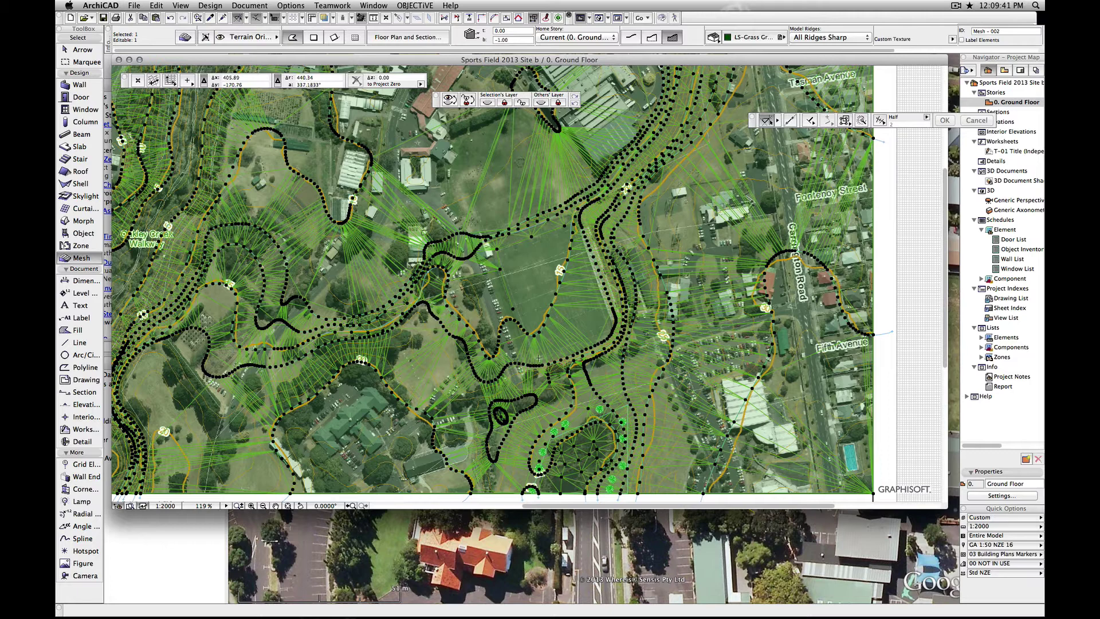
Add a second outline of mesh points along the field edge at height 15.
{"action": "left_click", "coordinate": [526, 341]}
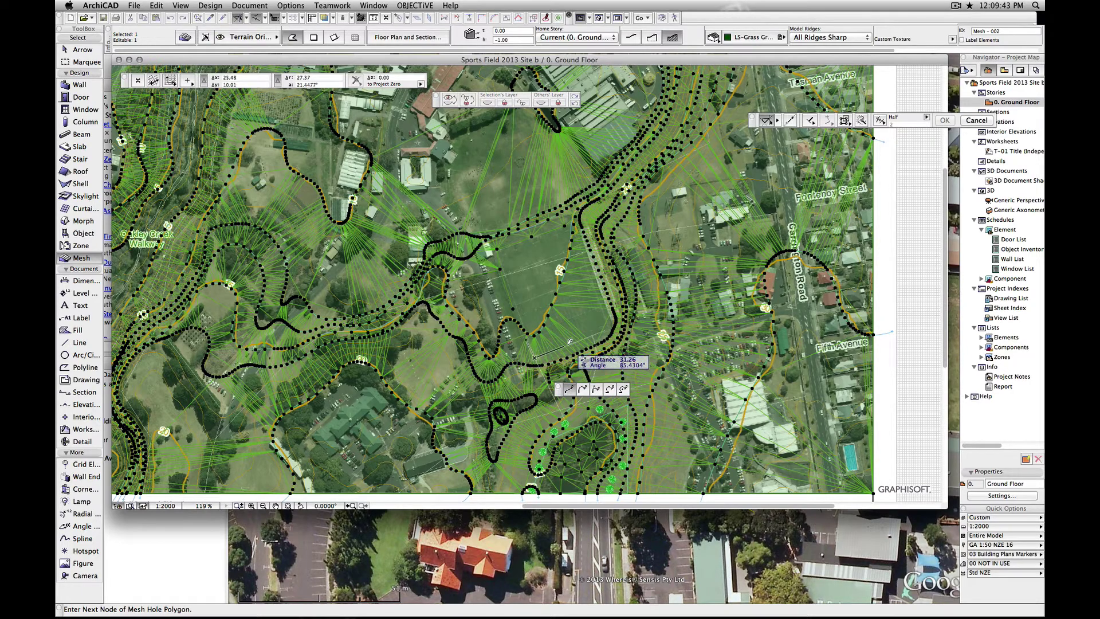
{"action": "left_click", "coordinate": [606, 327]}
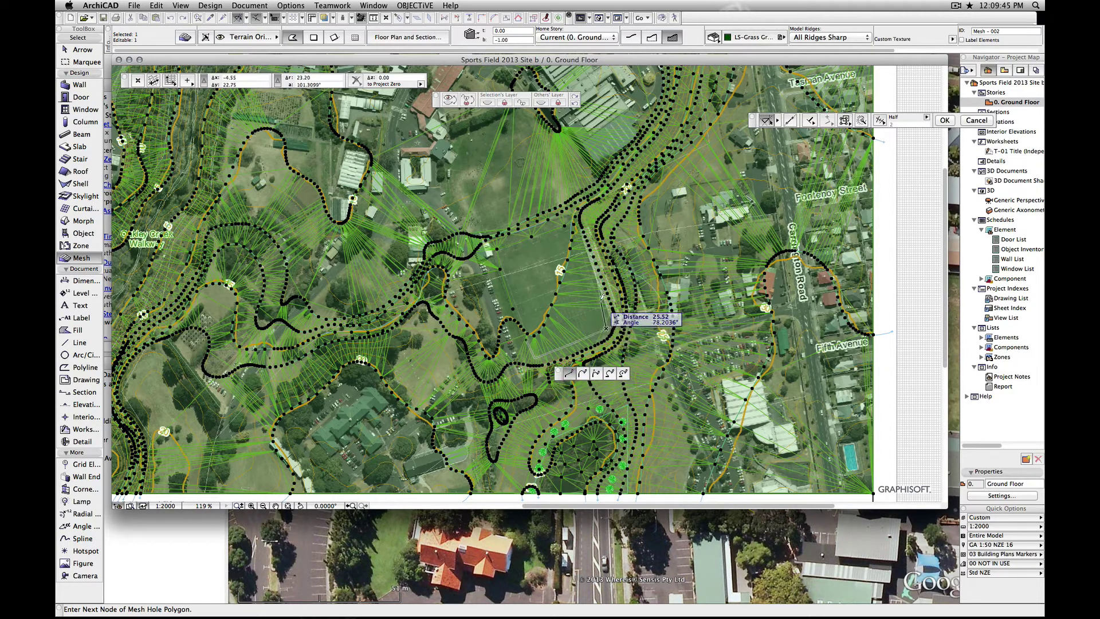
{"action": "left_click", "coordinate": [597, 271]}
{"action": "left_click", "coordinate": [585, 241]}
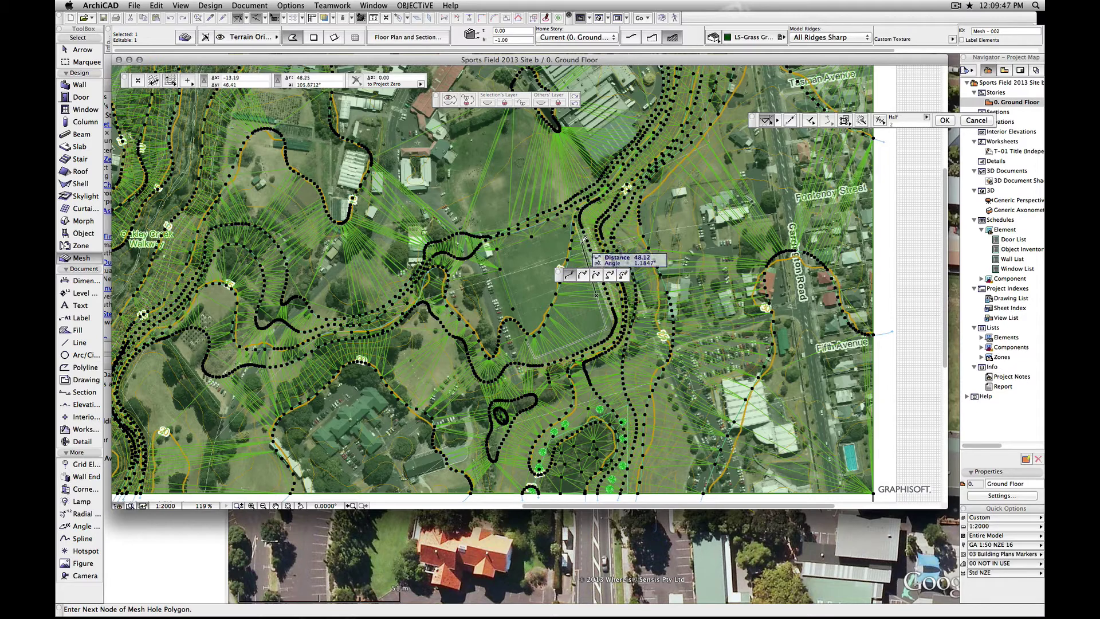
{"action": "left_click", "coordinate": [585, 241]}
{"action": "left_click", "coordinate": [582, 316]}
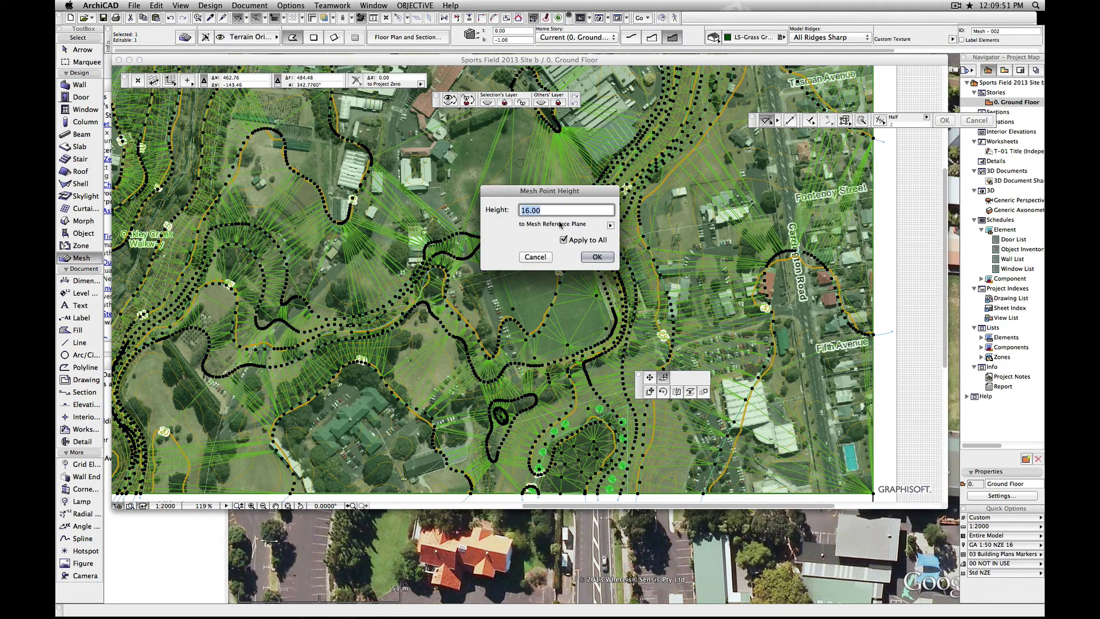
{"action": "type", "text": "15"}
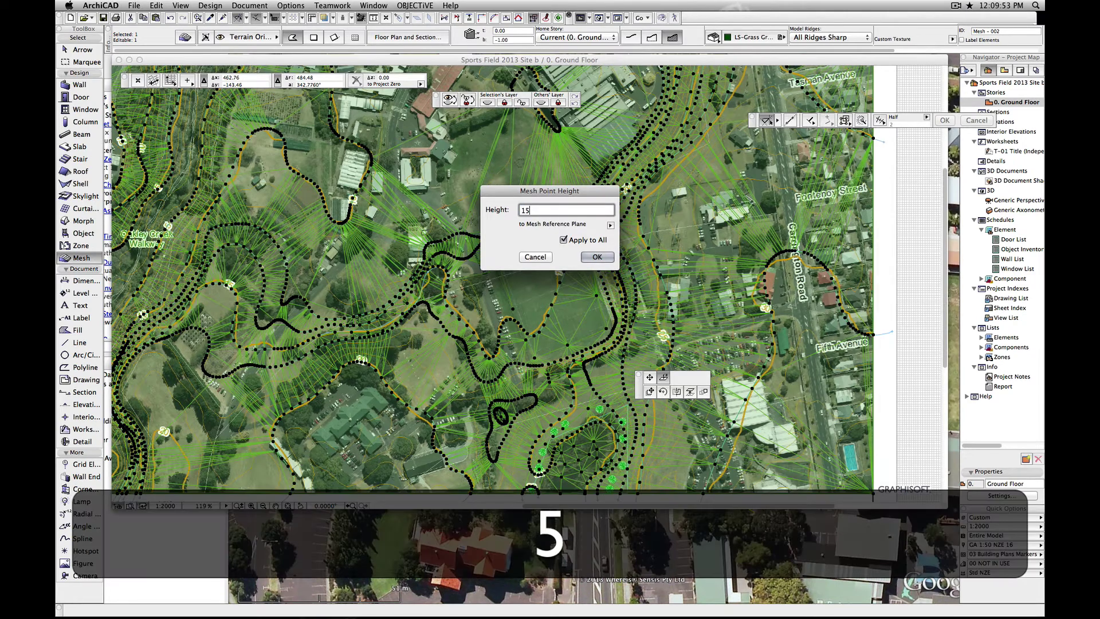
{"action": "left_click", "coordinate": [596, 257]}
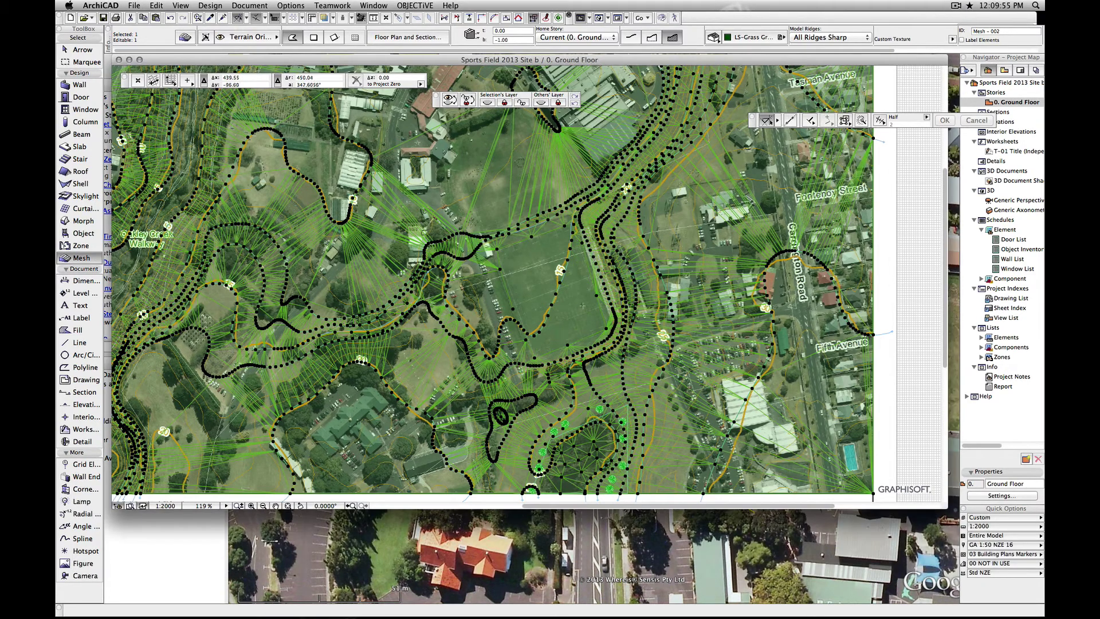
Walk forward through the 3D terrain past the lake.
{"action": "key", "text": "F3"}
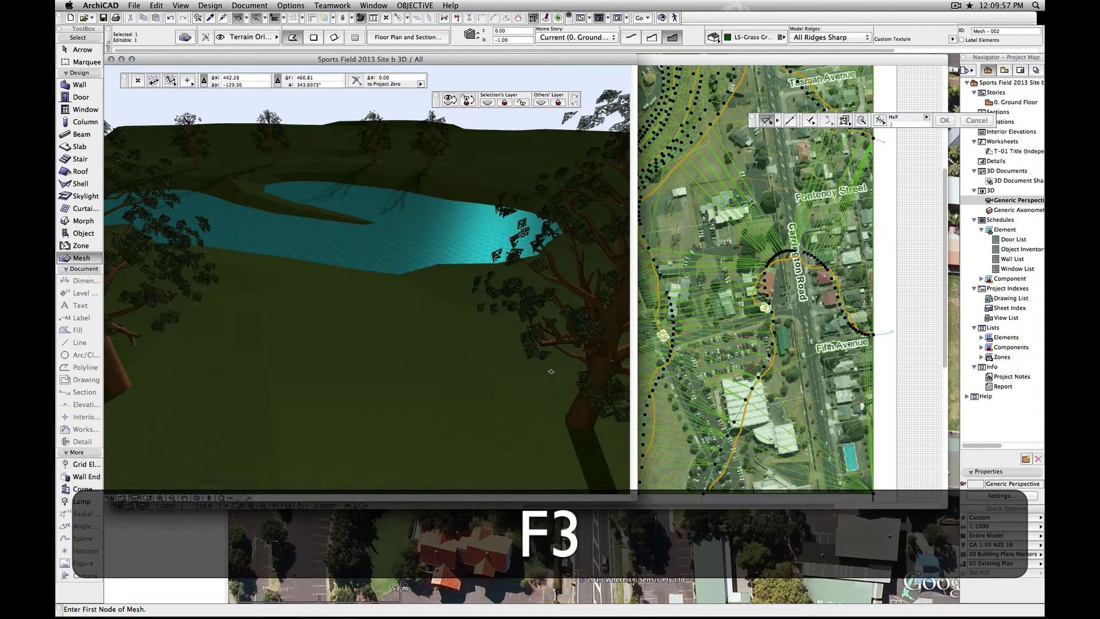
{"action": "key", "text": "Up"}
{"action": "key", "text": "Right"}
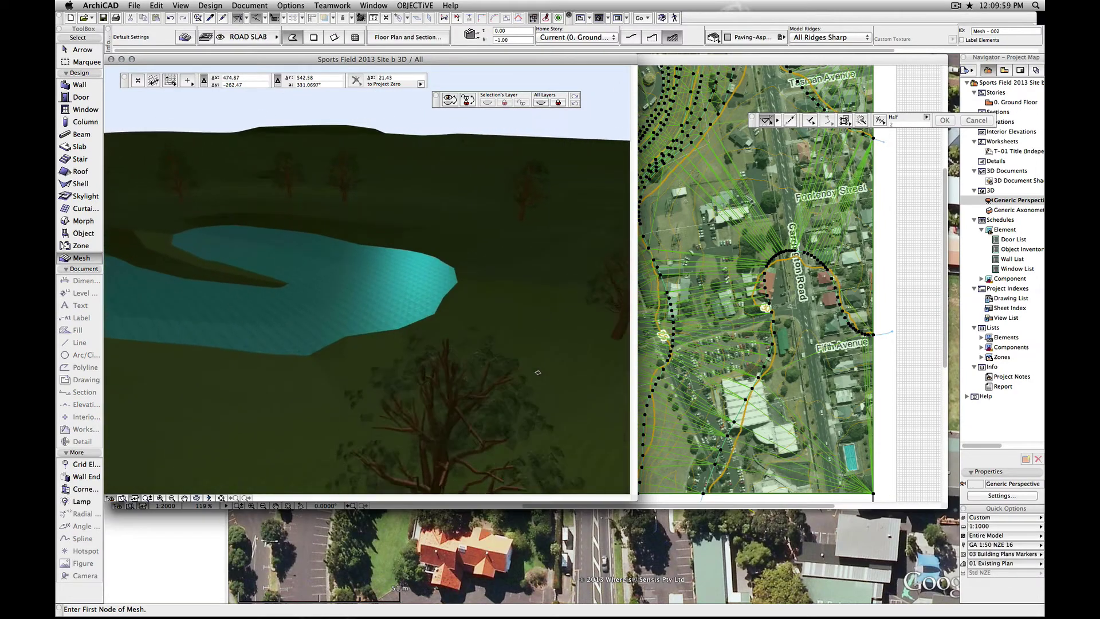
{"action": "key", "text": "Up"}
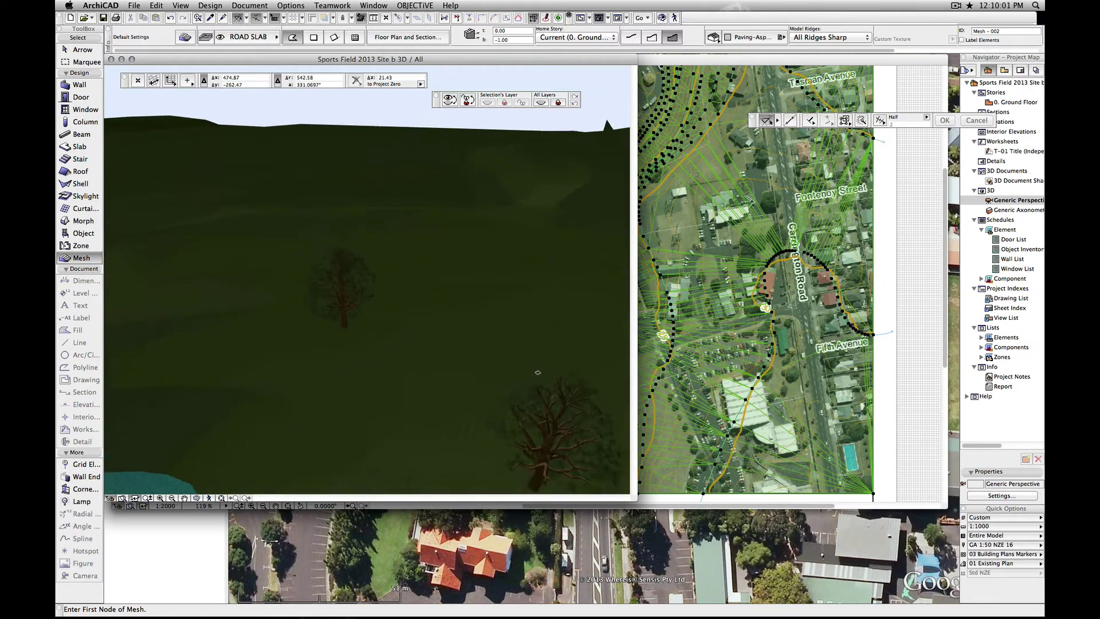
{"action": "key", "text": "Up"}
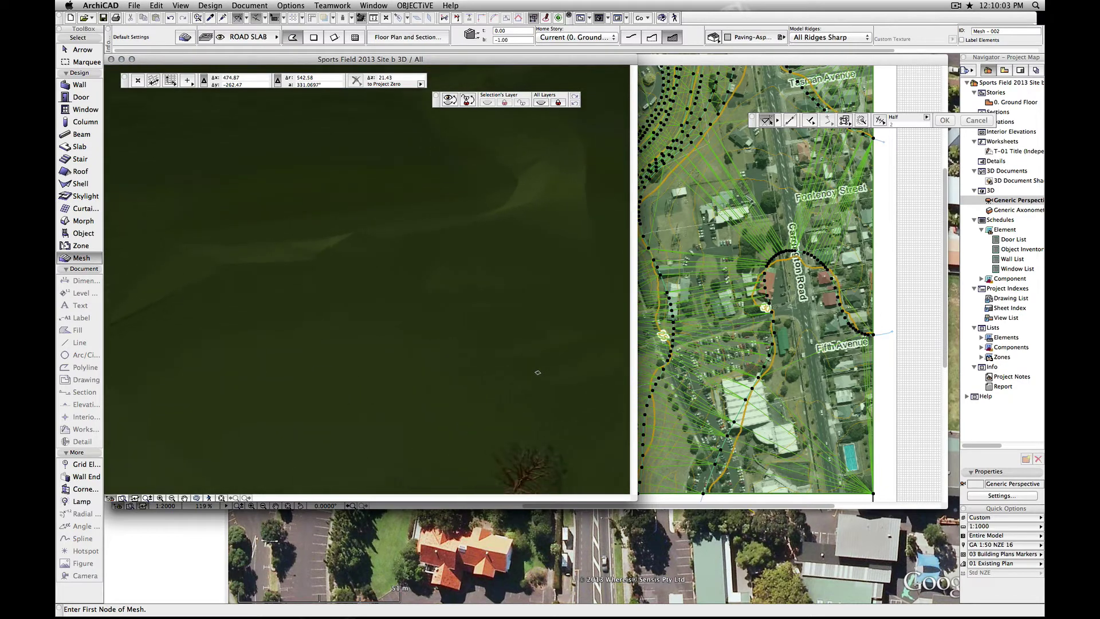
{"action": "key", "text": "Up"}
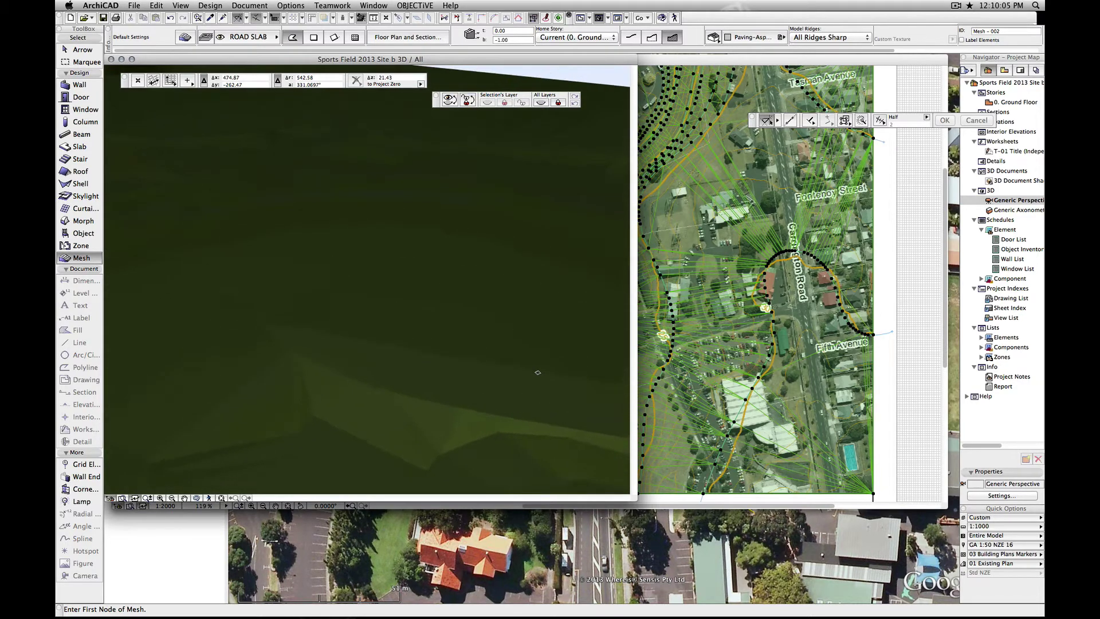
{"action": "key", "text": "Up"}
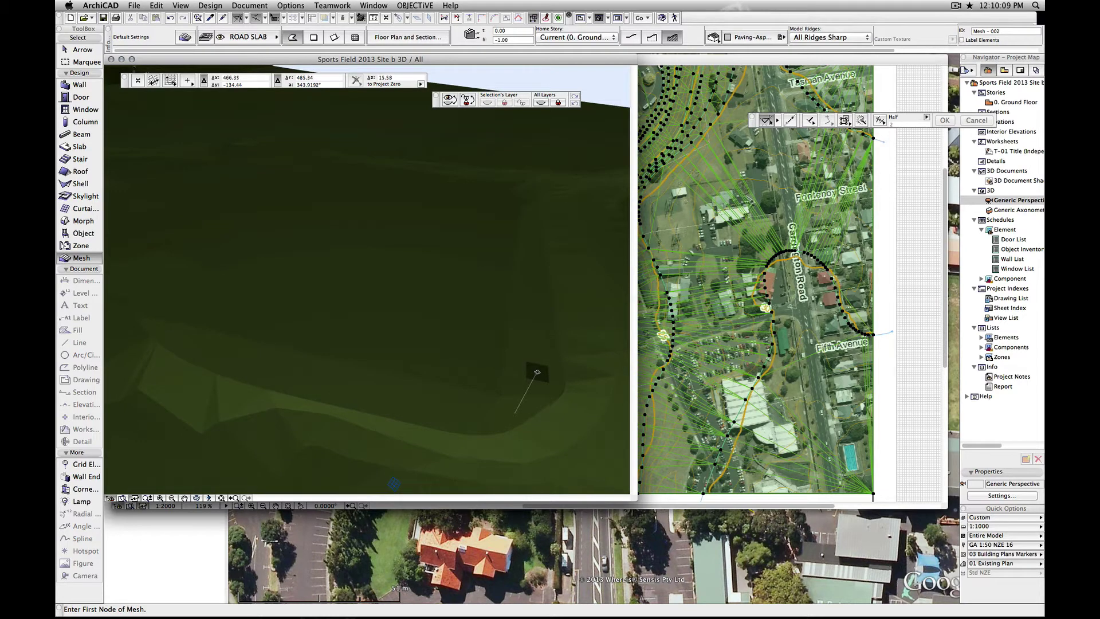
Tilt and turn the view toward the lake, then return to the Ground Floor plan.
{"action": "left_click", "coordinate": [958, 10]}
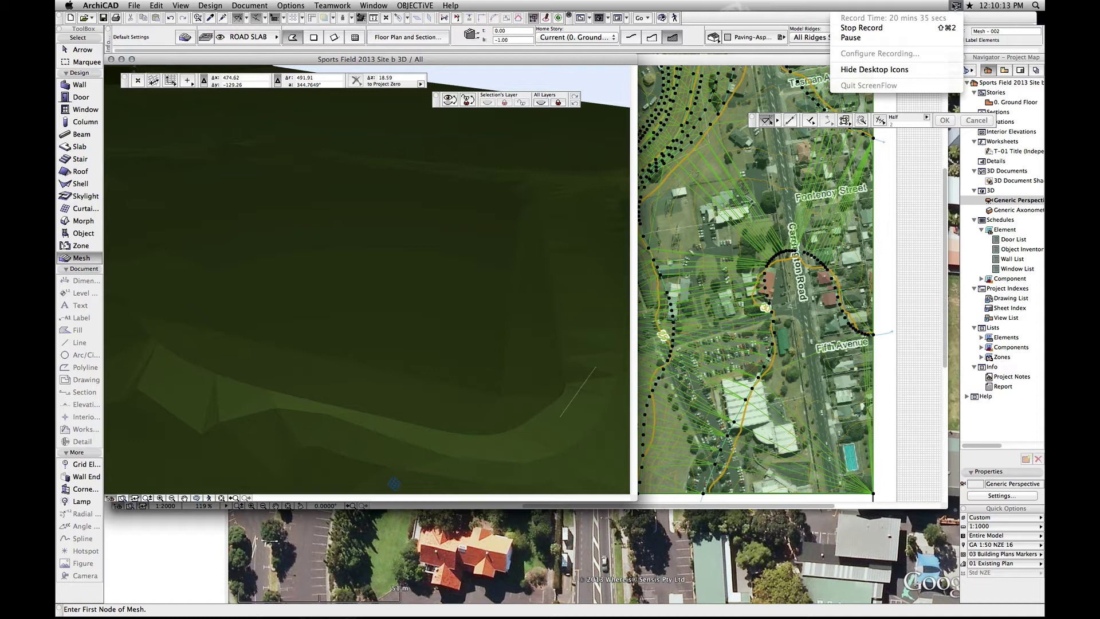
{"action": "key", "text": "Escape"}
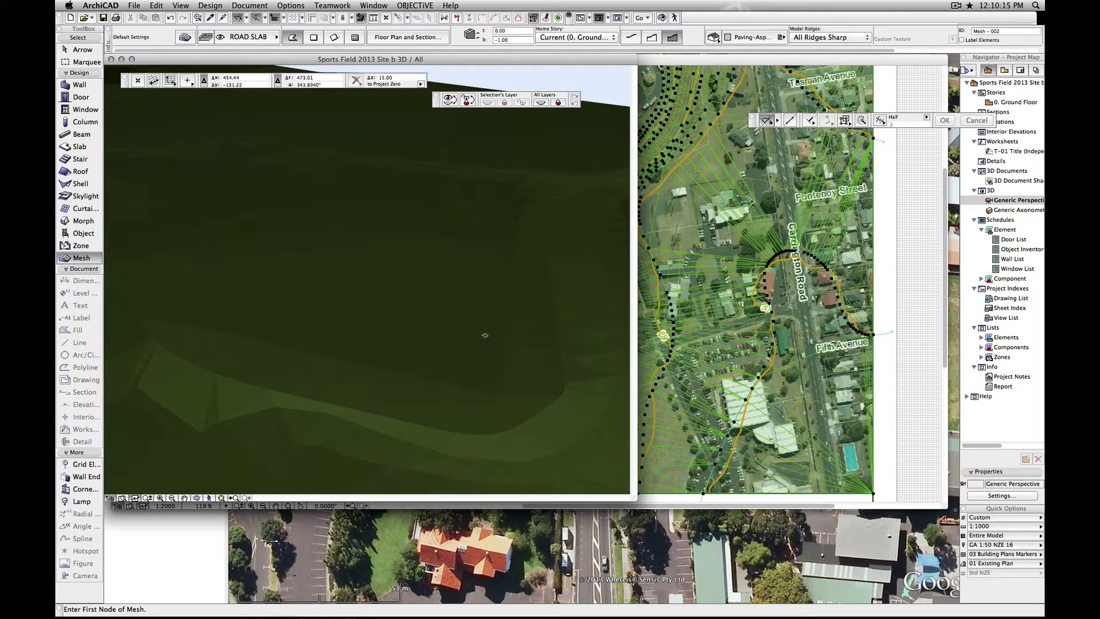
{"action": "key", "text": "Up"}
{"action": "key", "text": "Up"}
{"action": "key", "text": "Up"}
{"action": "key", "text": "Up"}
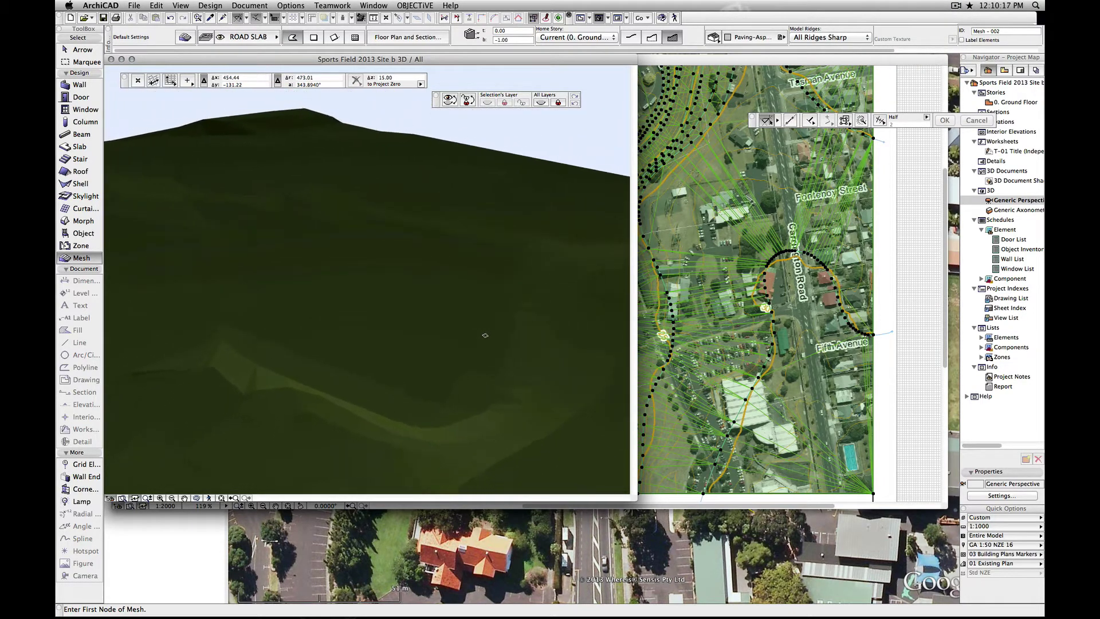
{"action": "key", "text": "Up"}
{"action": "key", "text": "Left"}
{"action": "key", "text": "Left"}
{"action": "key", "text": "Left"}
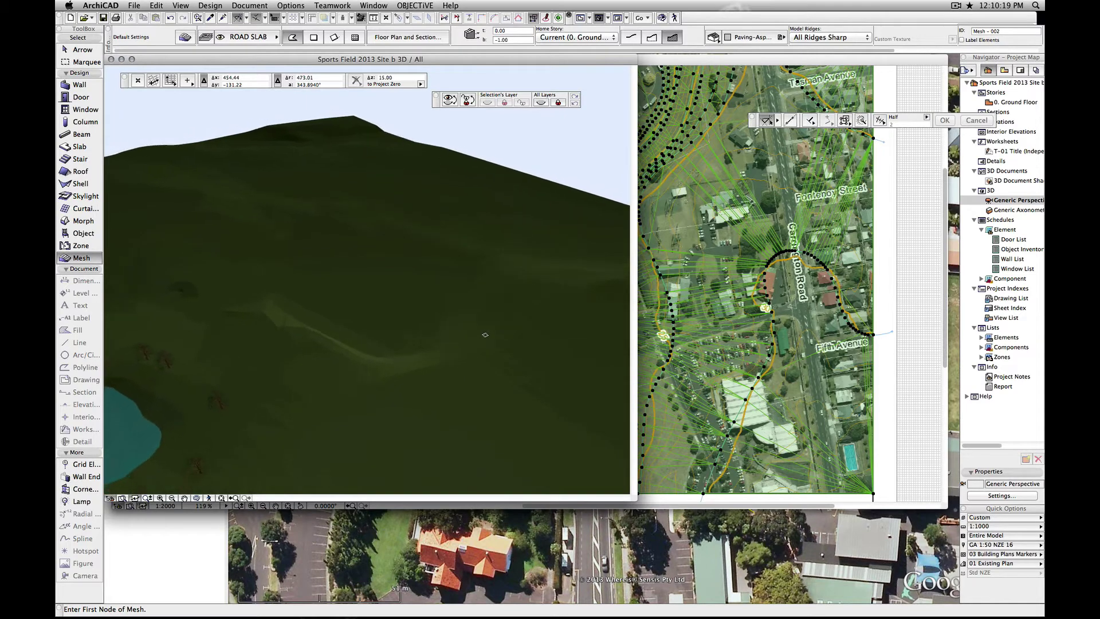
{"action": "key", "text": "Left"}
{"action": "key", "text": "Left"}
{"action": "key", "text": "Left"}
{"action": "key", "text": "Left"}
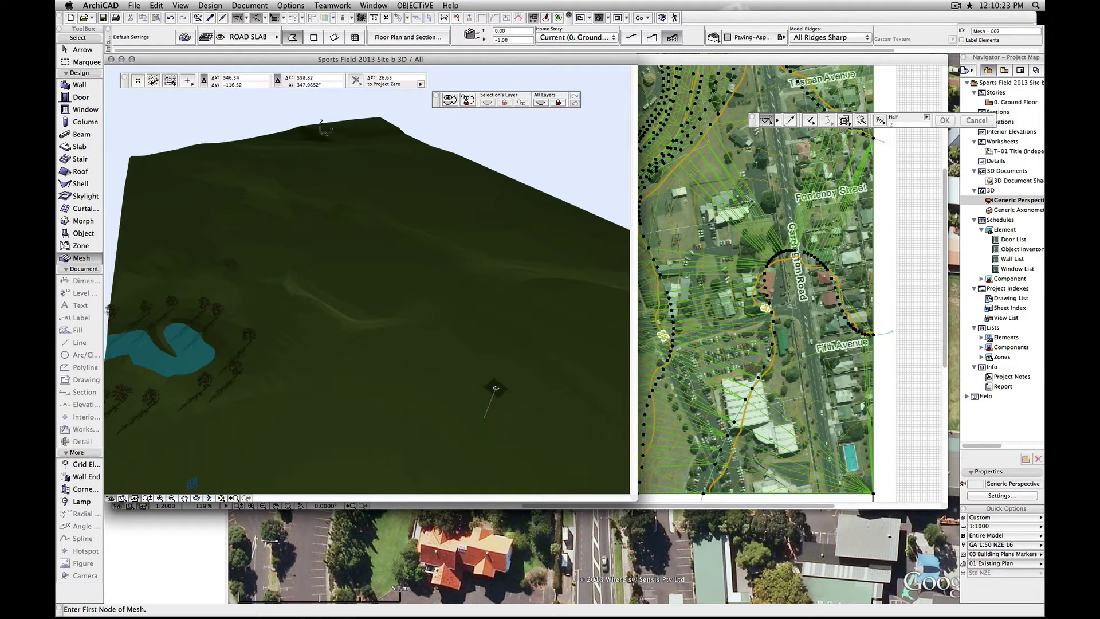
{"action": "key", "text": "F2"}
{"action": "scroll", "coordinate": [808, 376], "scroll_direction": "down", "scroll_amount": 3}
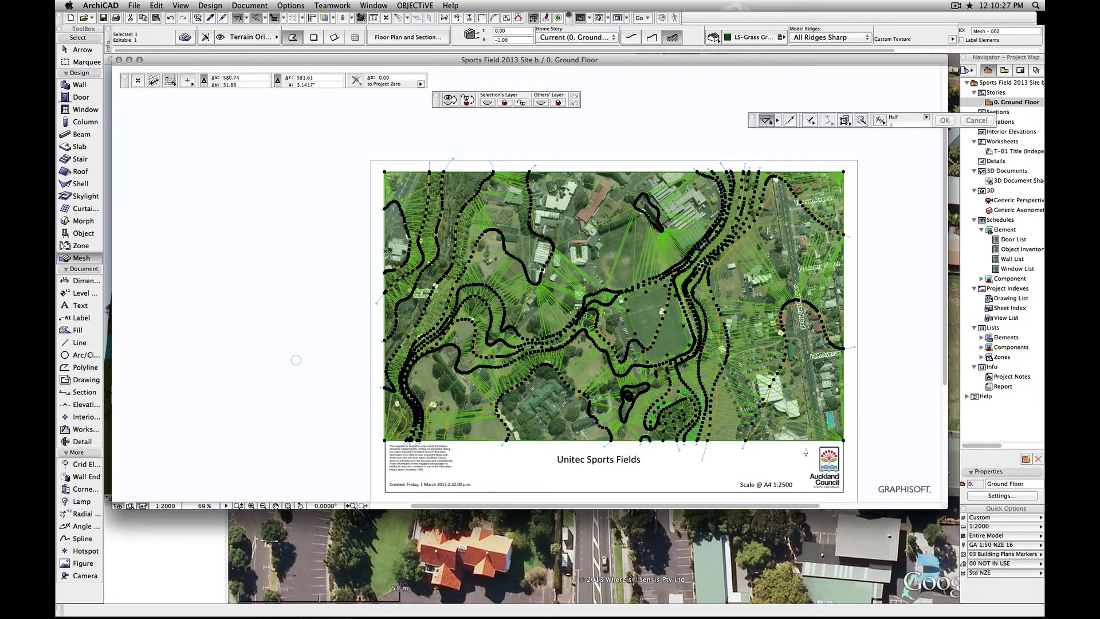
Clear the selection and set the Slab tool to the ROAD SLAB layer.
{"action": "key", "text": "ctrl+z"}
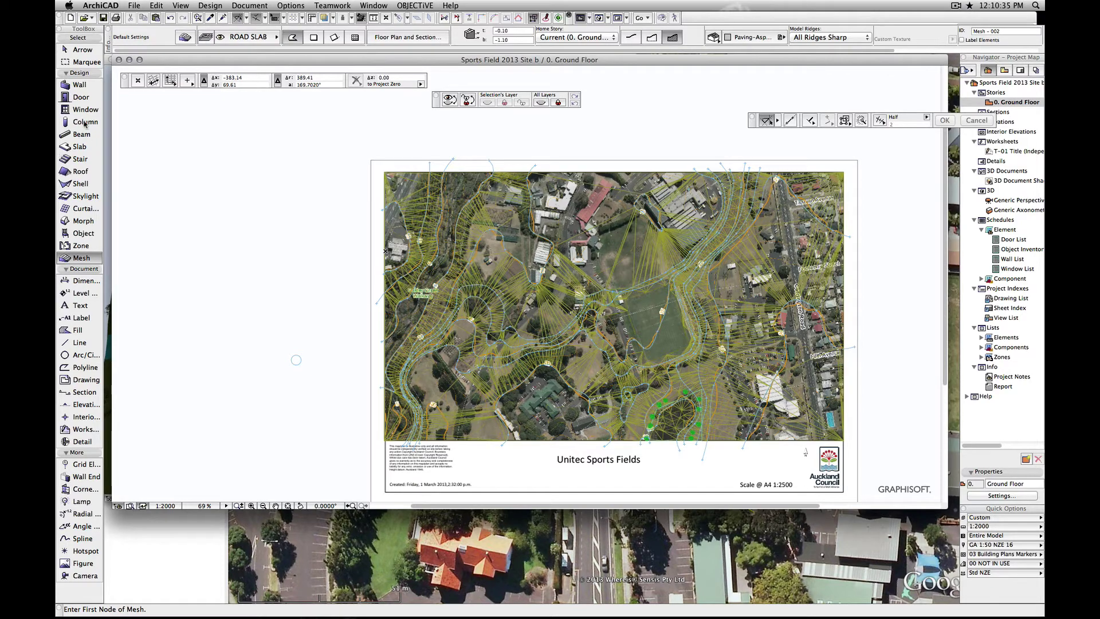
{"action": "key", "text": "ctrl+z"}
{"action": "left_click", "coordinate": [77, 146]}
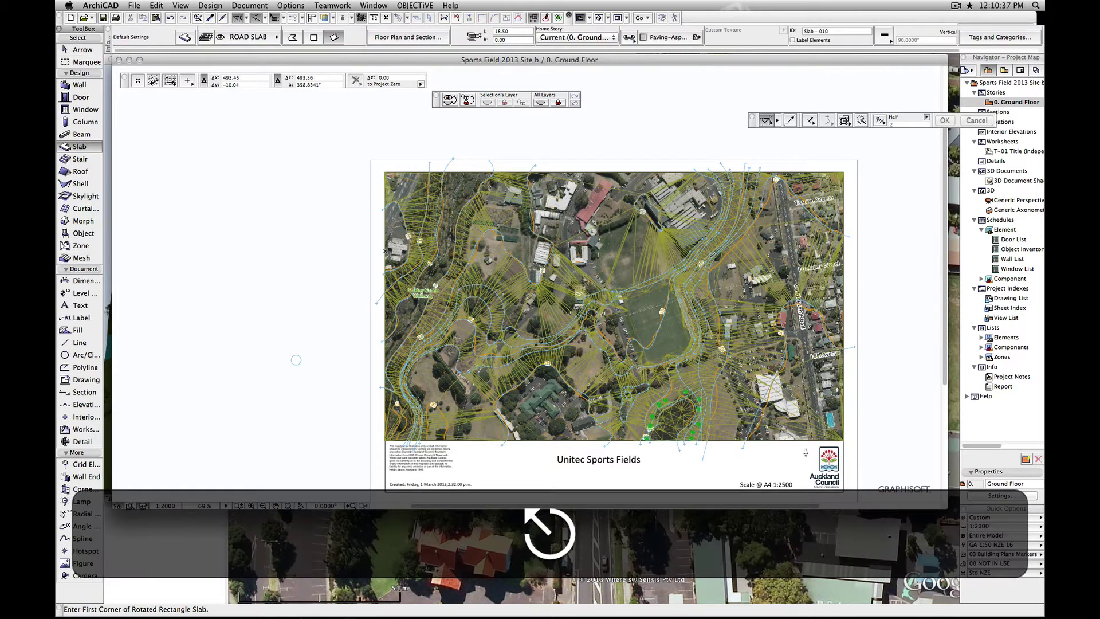
{"action": "scroll", "coordinate": [845, 209], "scroll_direction": "up", "scroll_amount": 2}
{"action": "scroll", "coordinate": [187, 389], "scroll_direction": "down", "scroll_amount": 2}
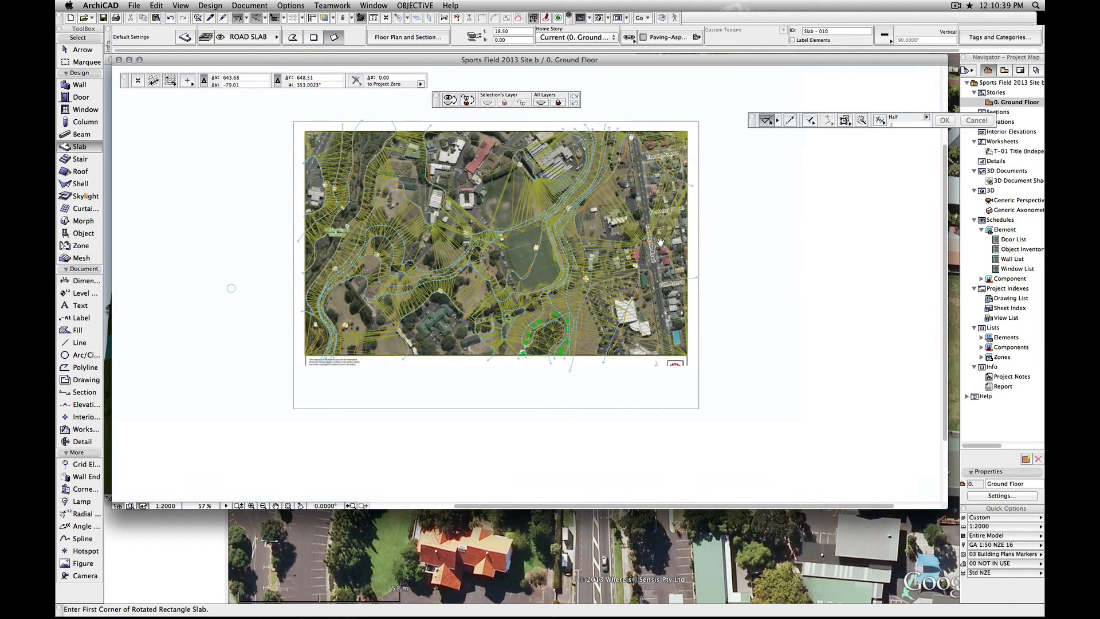
{"action": "left_click", "coordinate": [233, 38]}
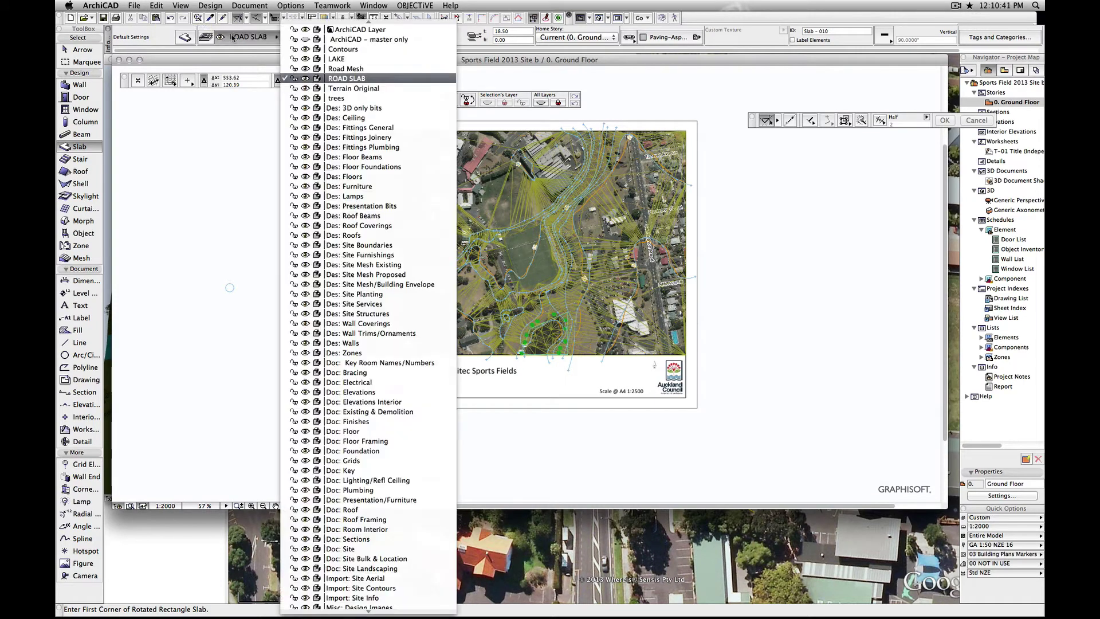
{"action": "left_click", "coordinate": [396, 79]}
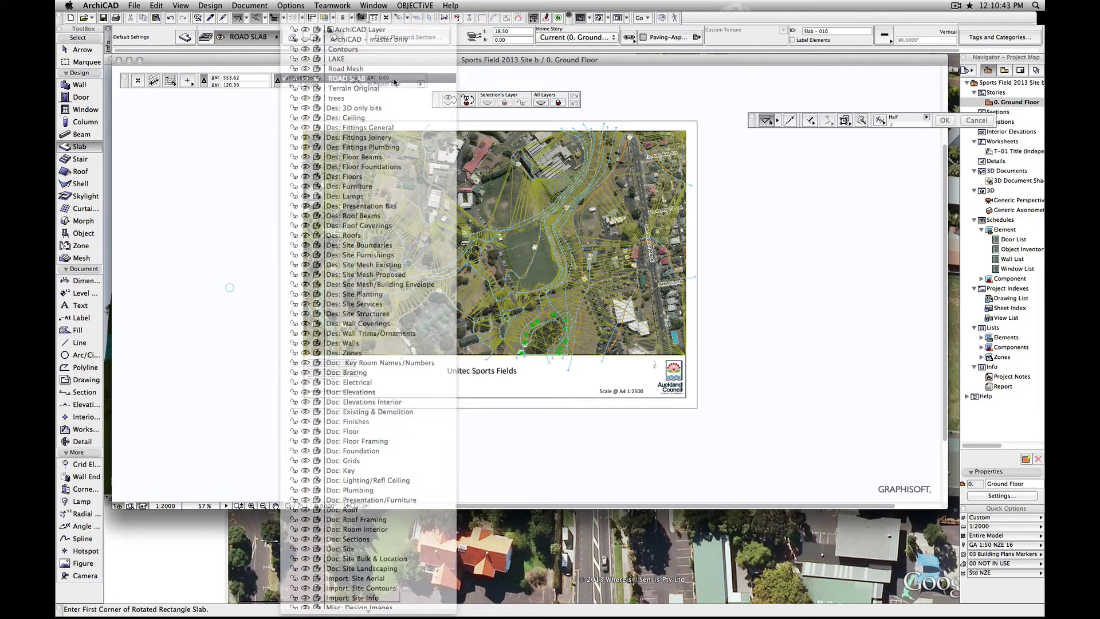
Set every slab surface to Concrete Block in Slab Default Settings.
{"action": "left_click", "coordinate": [186, 37]}
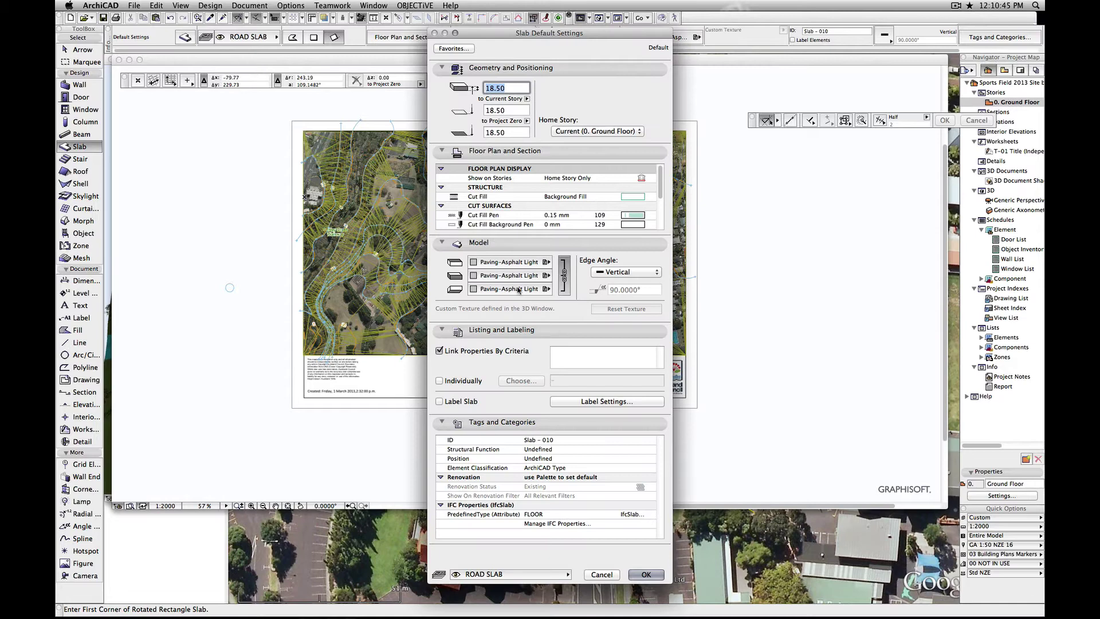
{"action": "left_click", "coordinate": [514, 262]}
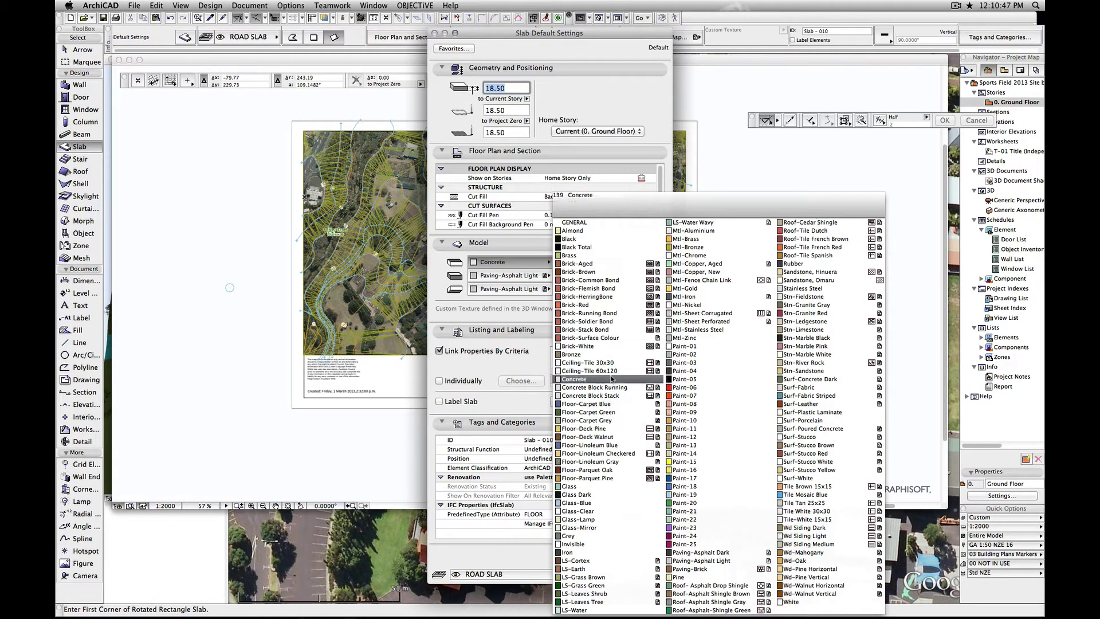
{"action": "left_click", "coordinate": [597, 379]}
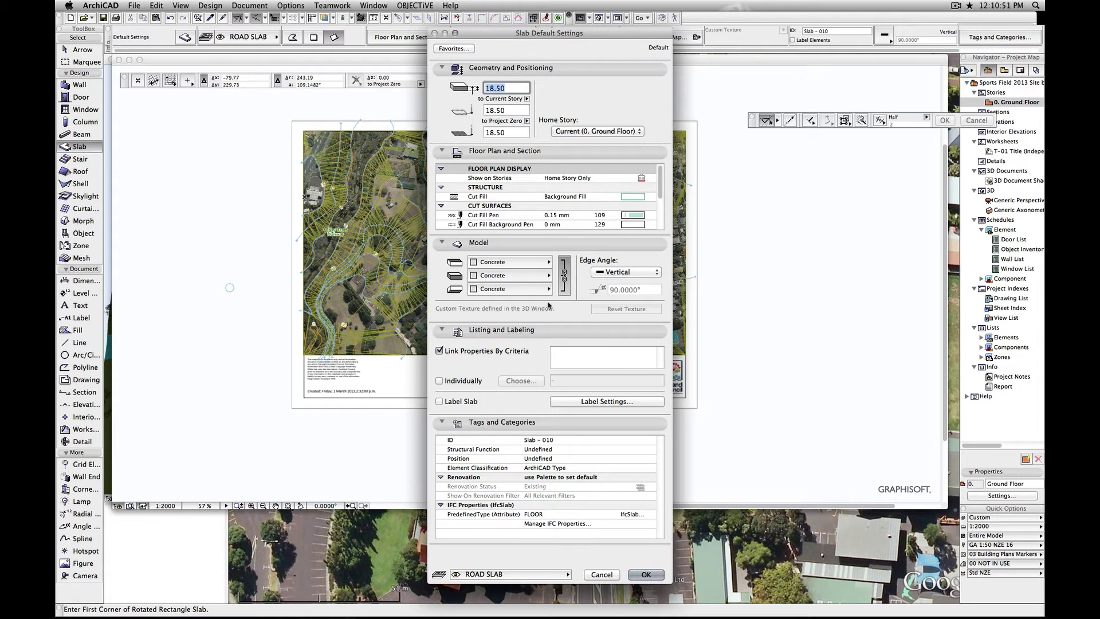
{"action": "left_click", "coordinate": [541, 290]}
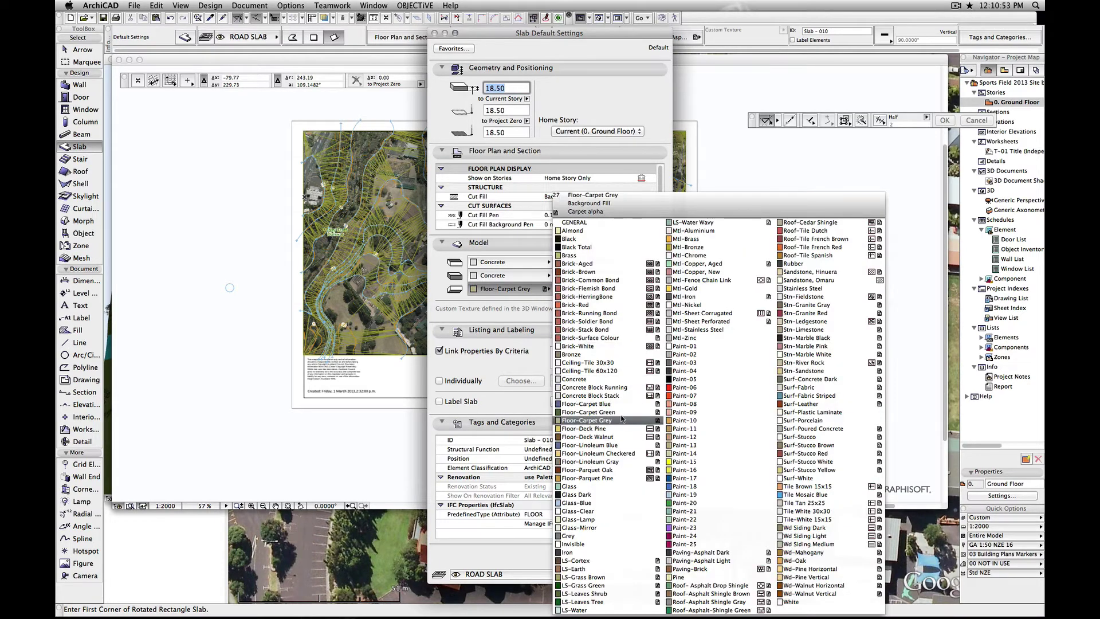
{"action": "left_click", "coordinate": [593, 388]}
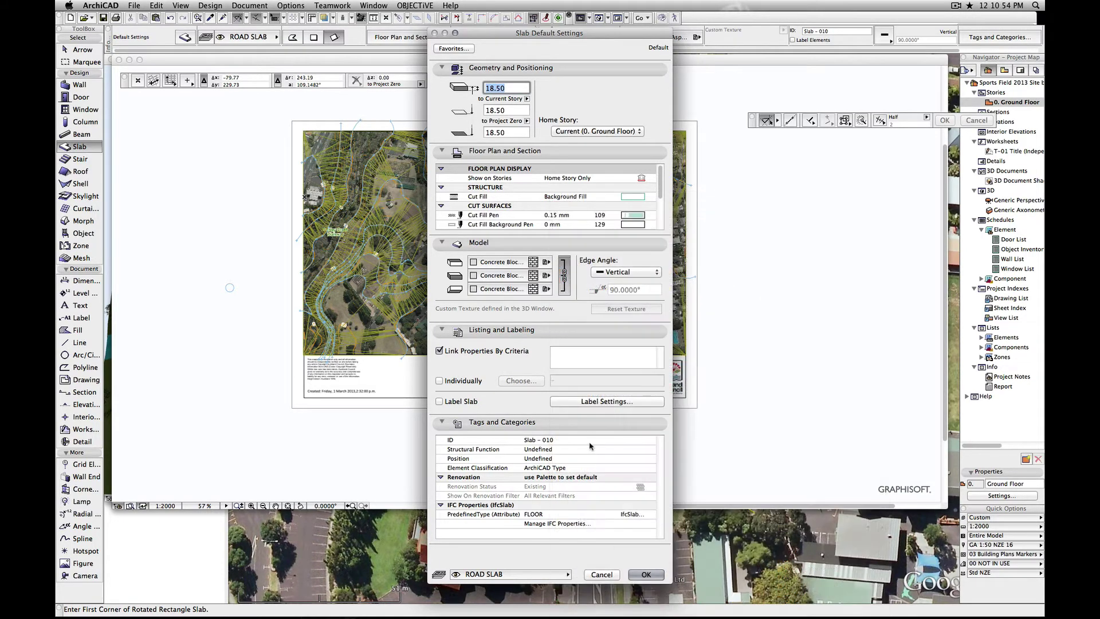
{"action": "left_click", "coordinate": [649, 575]}
{"action": "scroll", "coordinate": [640, 117], "scroll_direction": "up", "scroll_amount": 5}
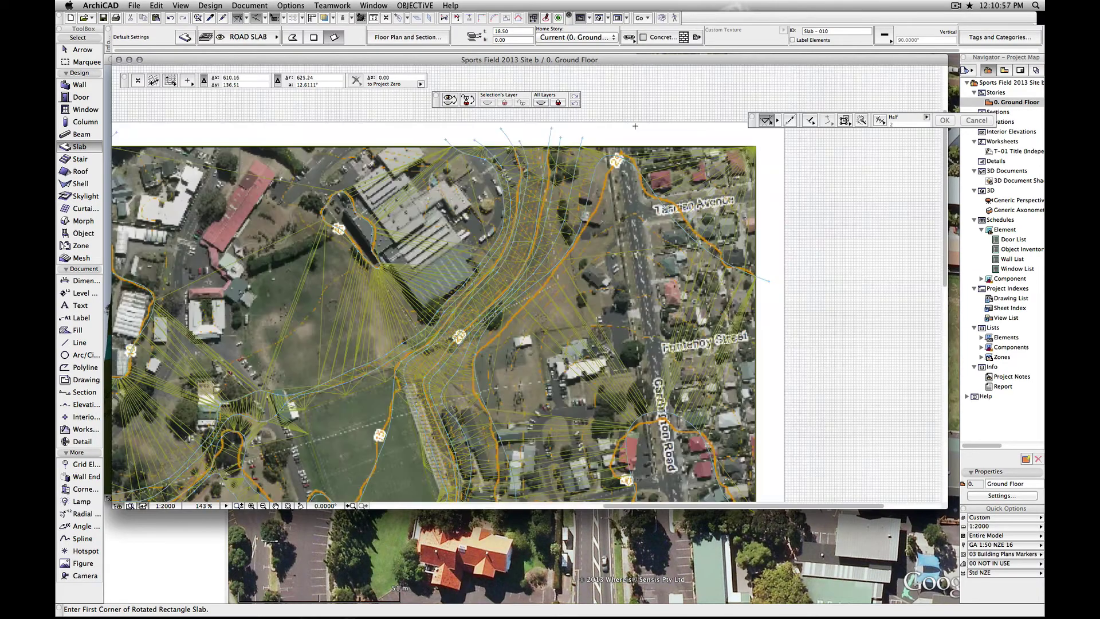
Draw a rotated rectangle road slab along Carrington Road and check it in 3D.
{"action": "left_click", "coordinate": [628, 140]}
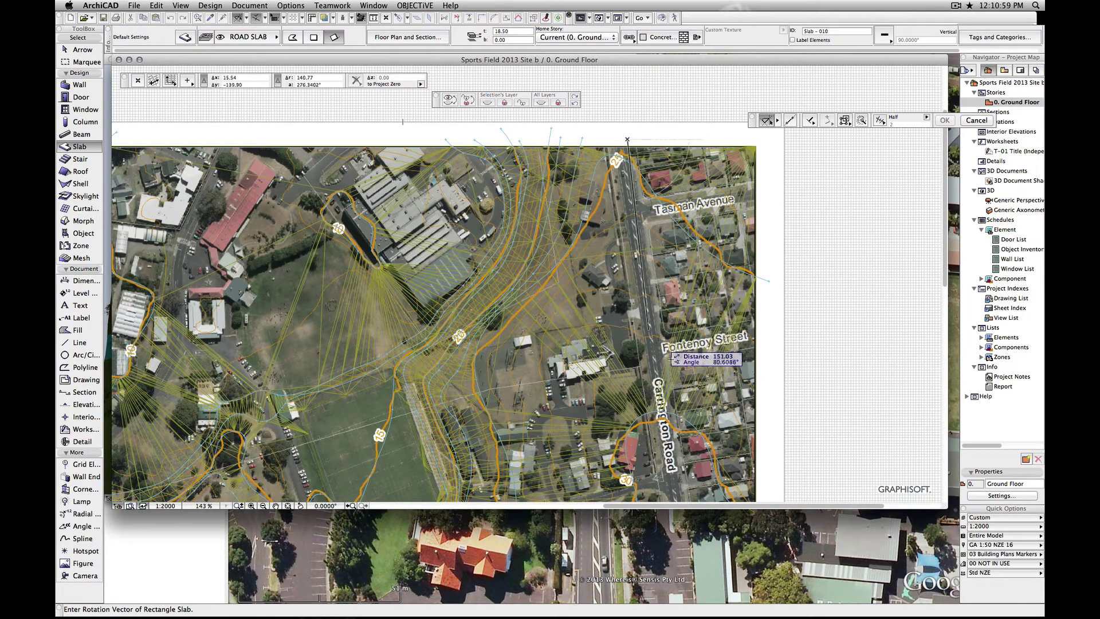
{"action": "scroll", "coordinate": [637, 285], "scroll_direction": "down", "scroll_amount": 3}
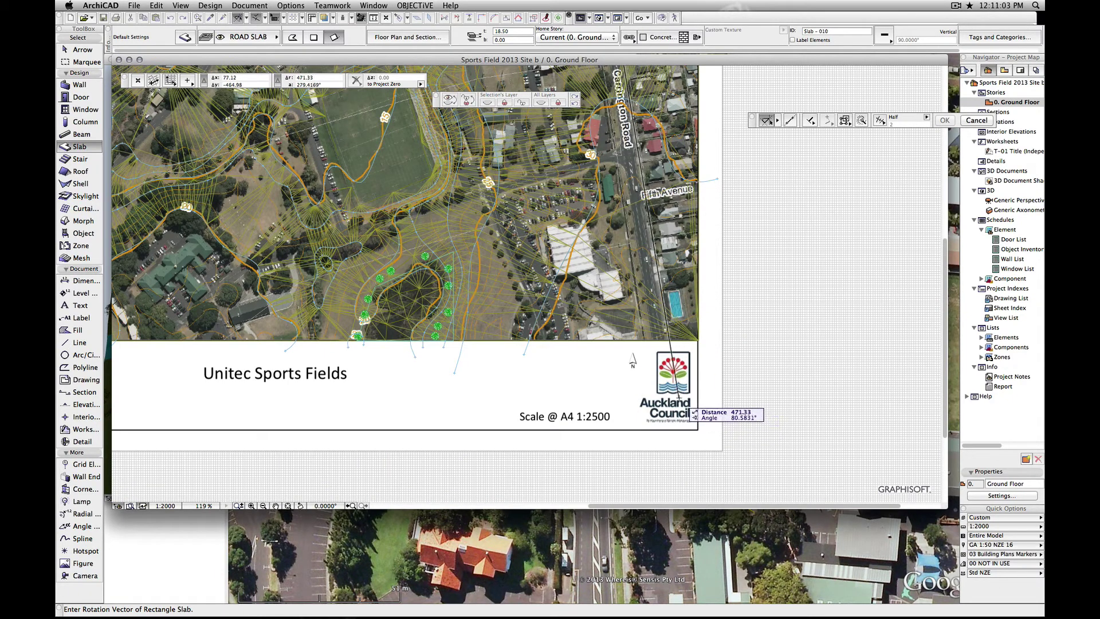
{"action": "left_click", "coordinate": [669, 365]}
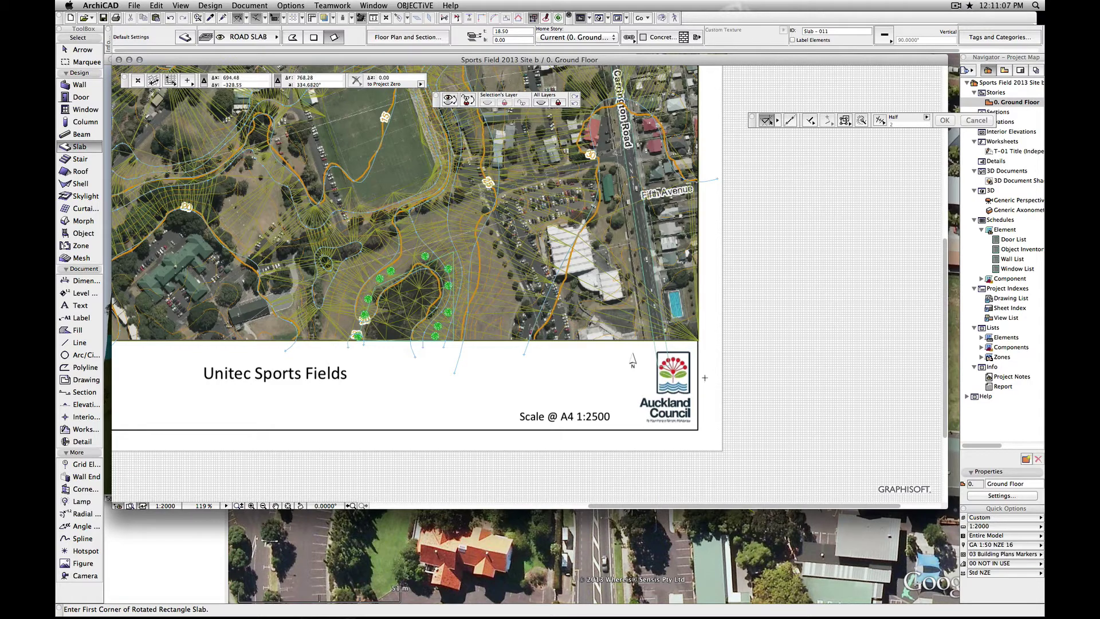
{"action": "key", "text": "F3"}
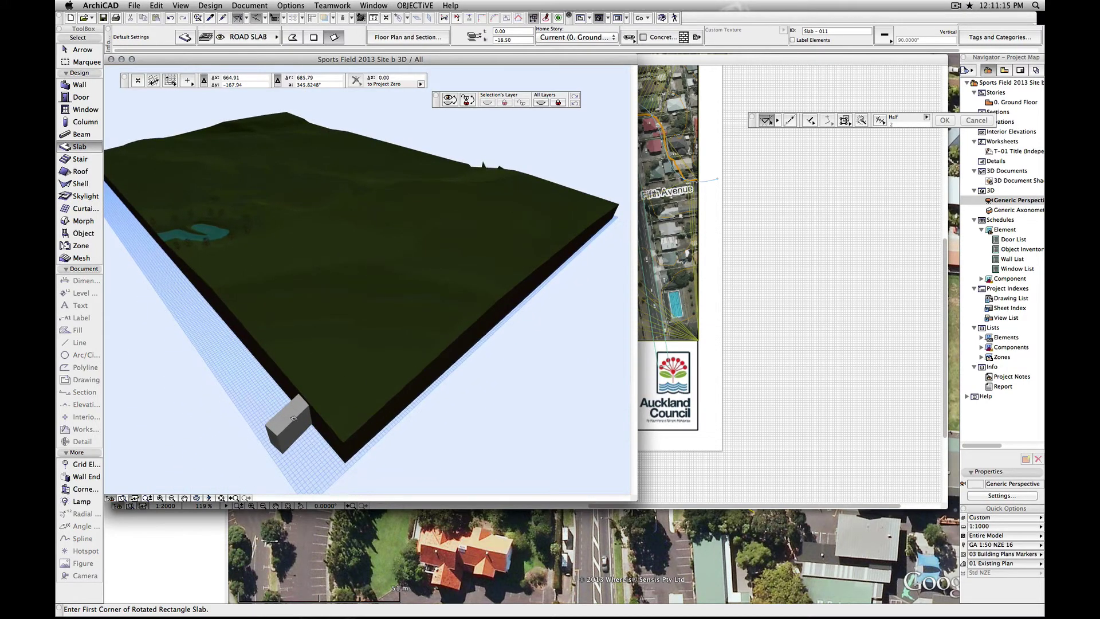
Set the road slab's thickness to 1 in the Info Box.
{"action": "key", "text": "Escape"}
{"action": "left_click", "coordinate": [301, 435]}
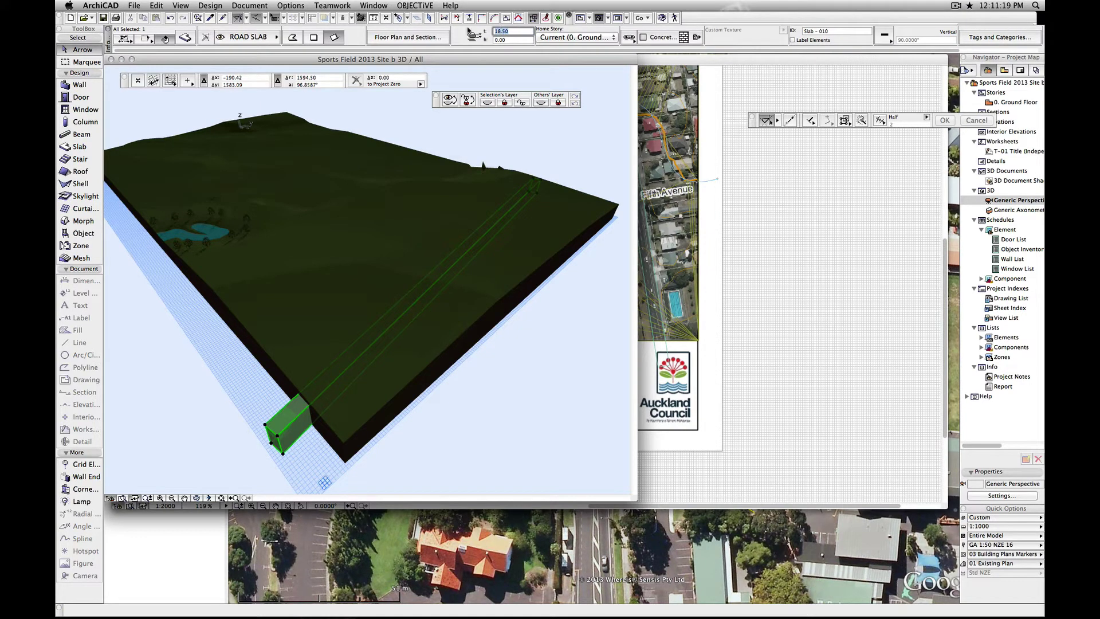
{"action": "type", "text": "1"}
{"action": "key", "text": "Return"}
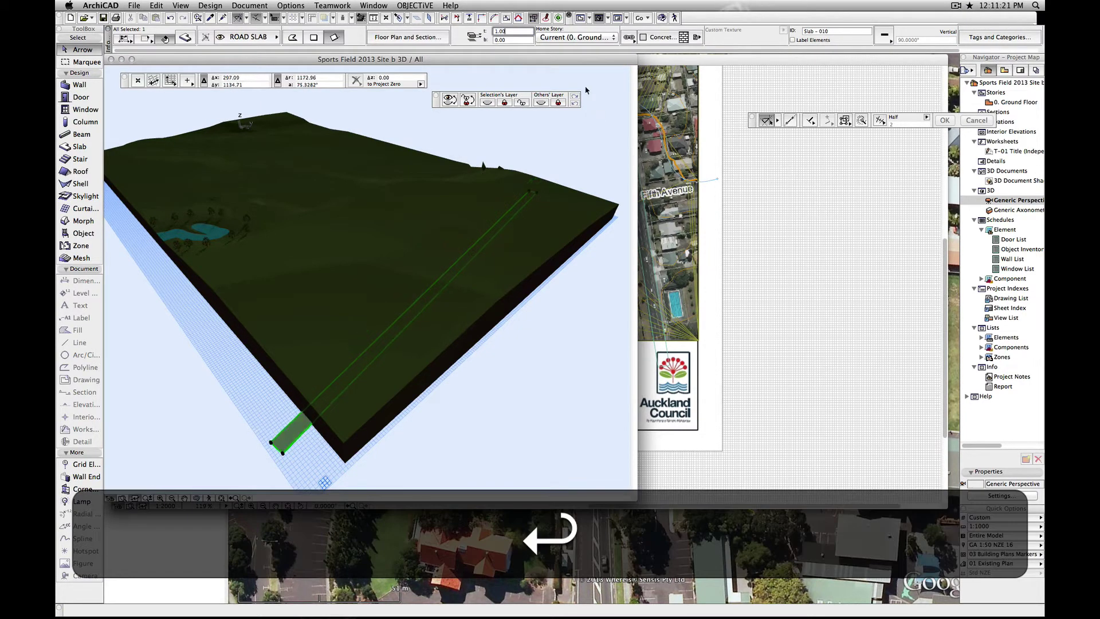
{"action": "left_click", "coordinate": [338, 464]}
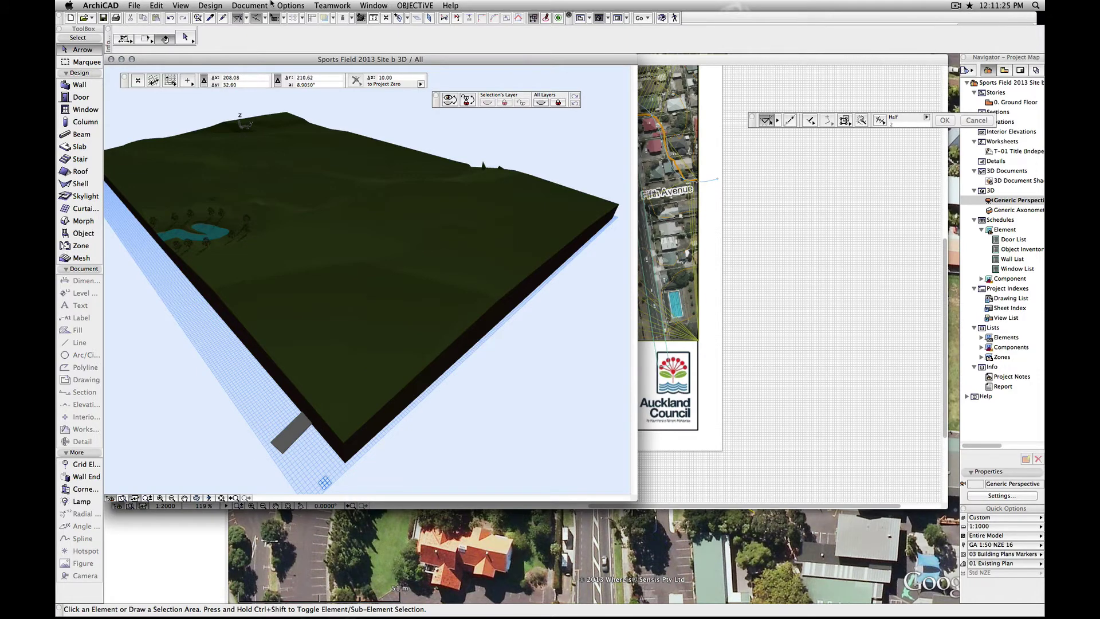
In Solid Element Operations, set the terrain mesh as target and the road slab as operator.
{"action": "left_click", "coordinate": [245, 5]}
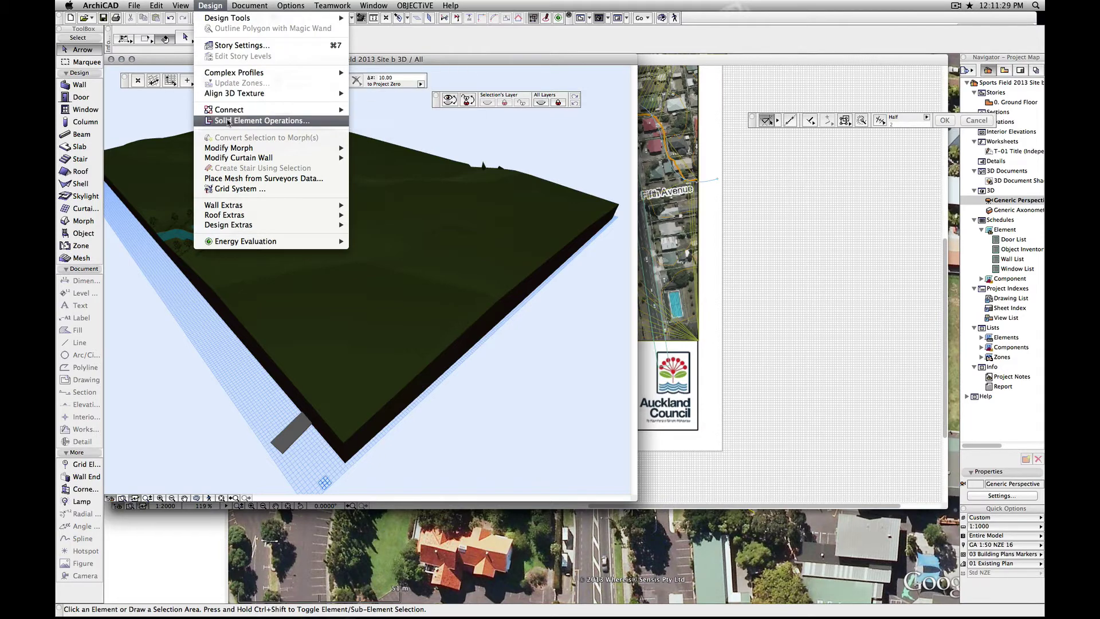
{"action": "left_click", "coordinate": [231, 124]}
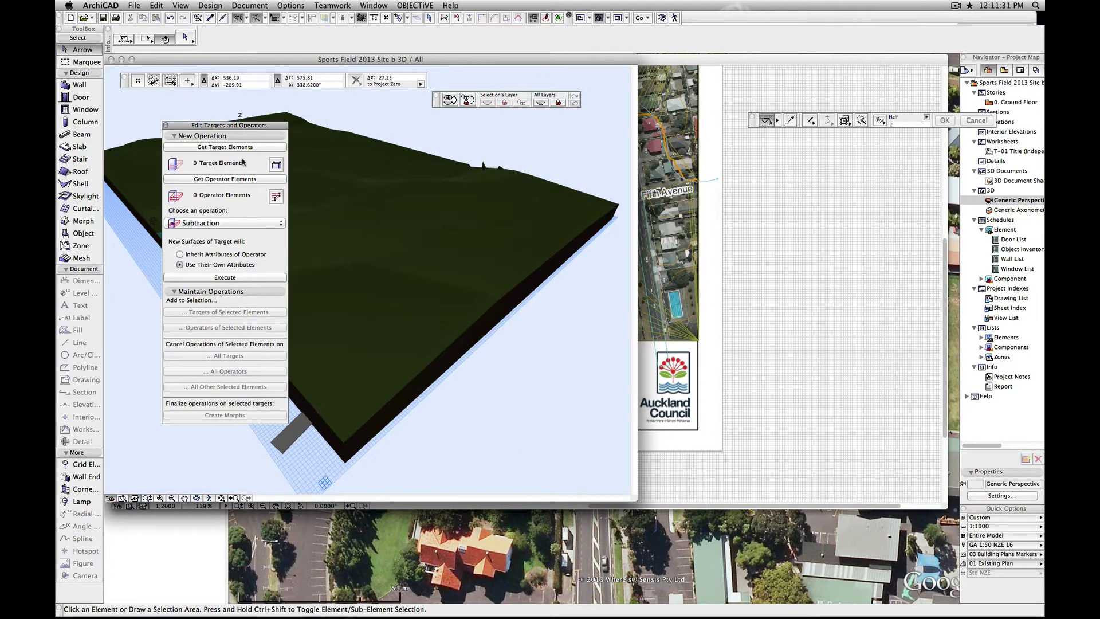
{"action": "left_click_drag", "start_coordinate": [234, 125], "coordinate": [529, 133]}
{"action": "left_click", "coordinate": [343, 307]}
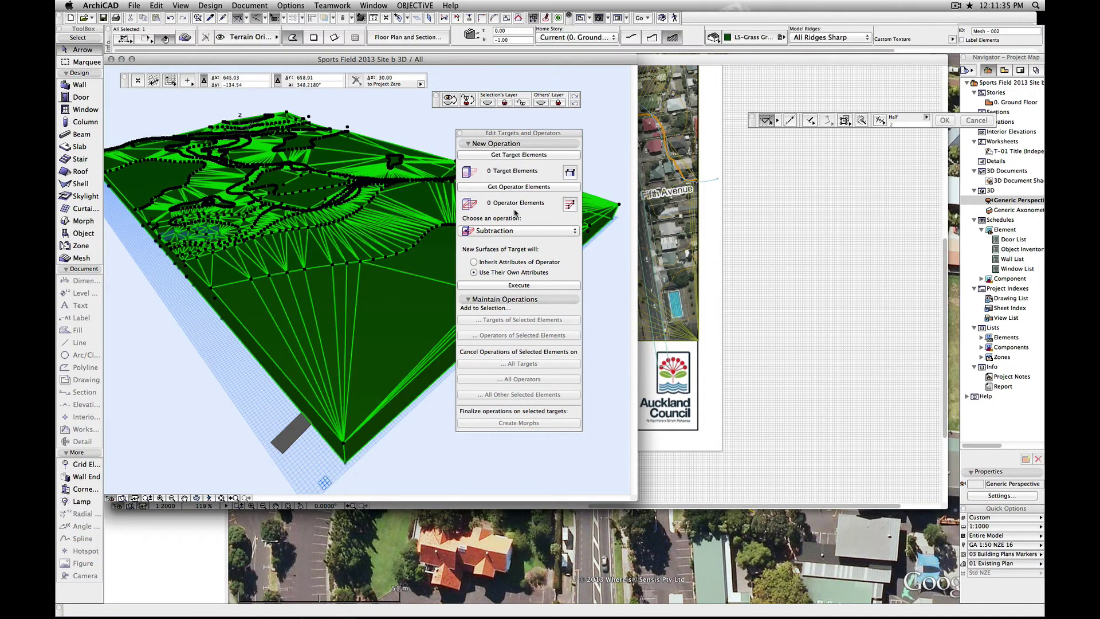
{"action": "left_click", "coordinate": [540, 156]}
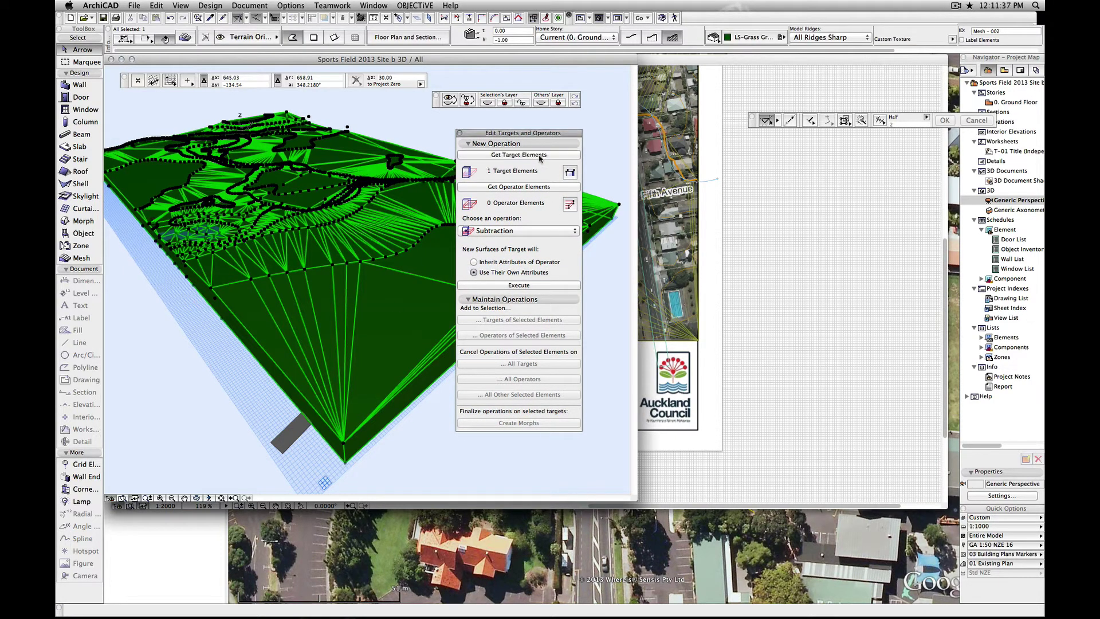
{"action": "left_click", "coordinate": [298, 430]}
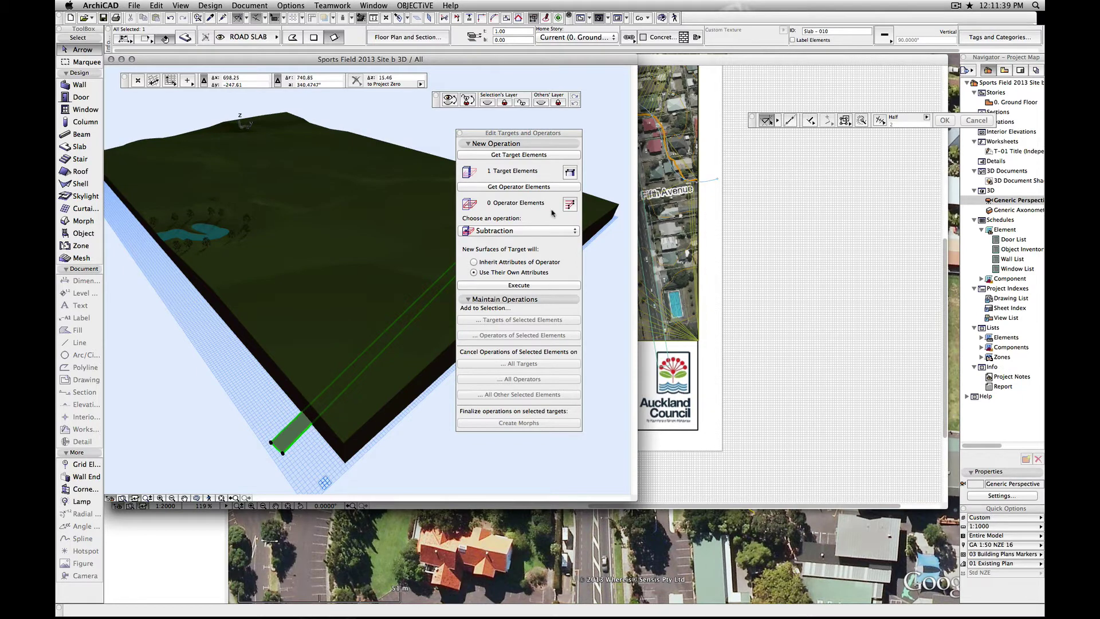
{"action": "left_click", "coordinate": [543, 188]}
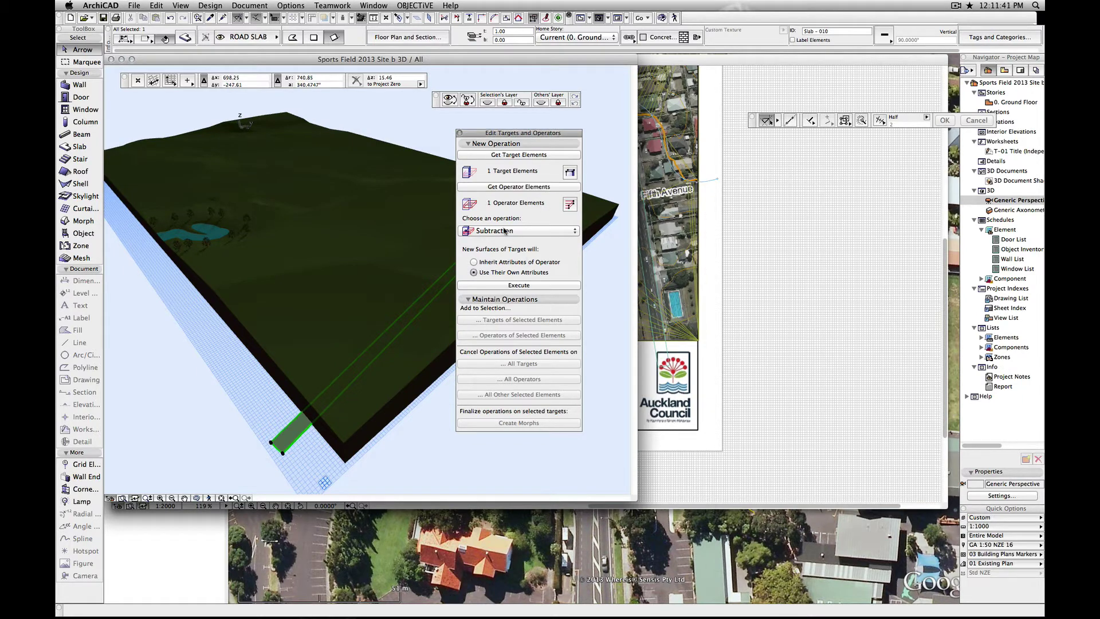
Execute Subtraction with Upward Extrusion to cut the road slab out of the terrain.
{"action": "left_click", "coordinate": [502, 232]}
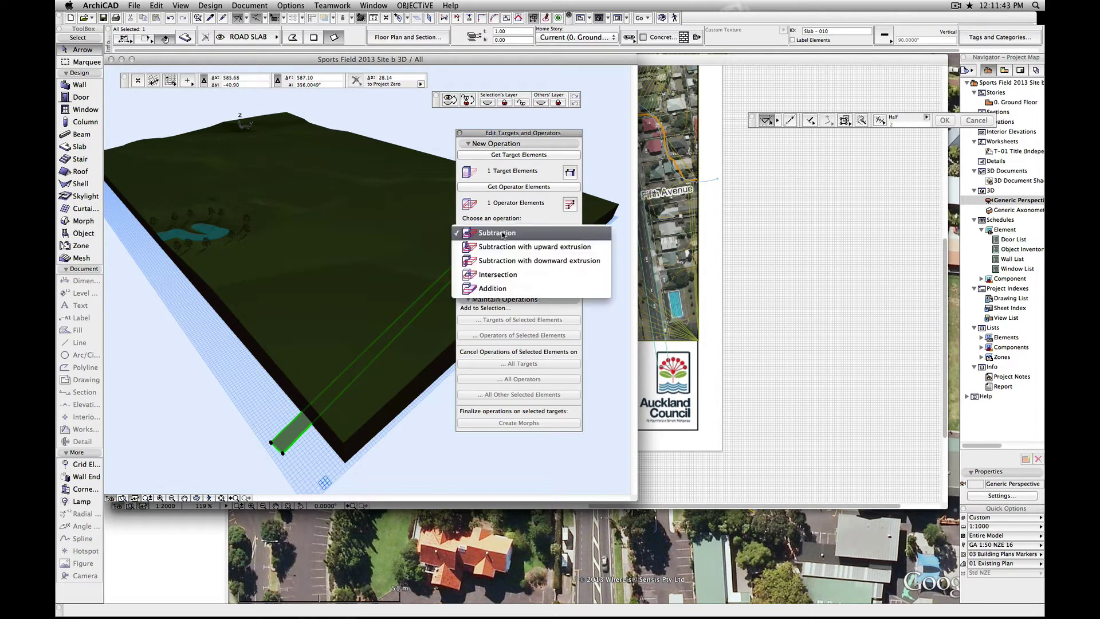
{"action": "left_click", "coordinate": [562, 247]}
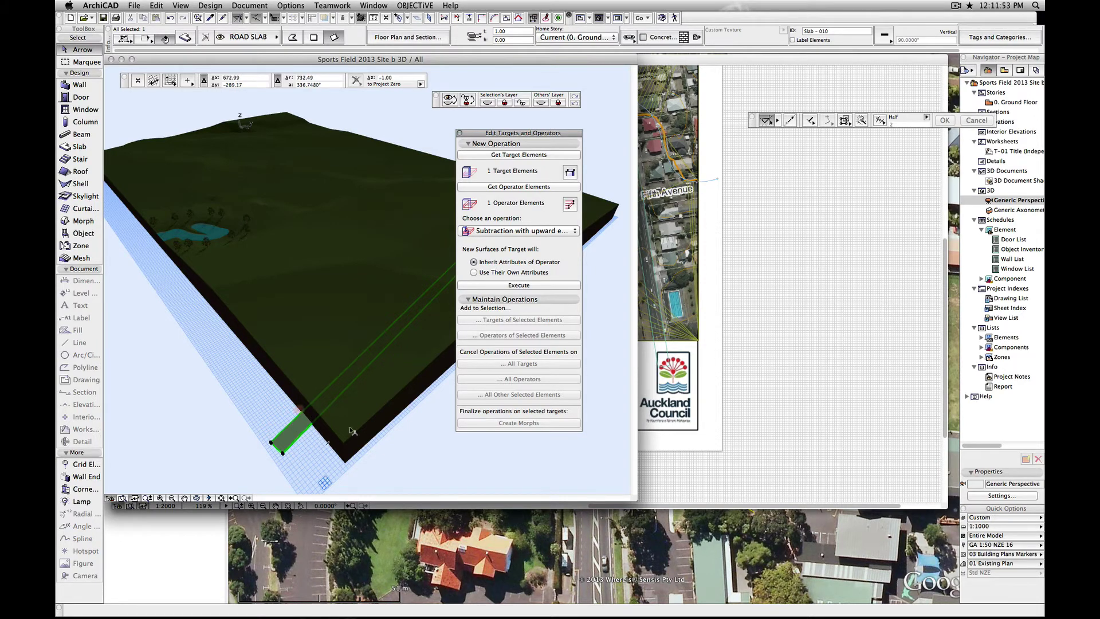
{"action": "left_click", "coordinate": [531, 286]}
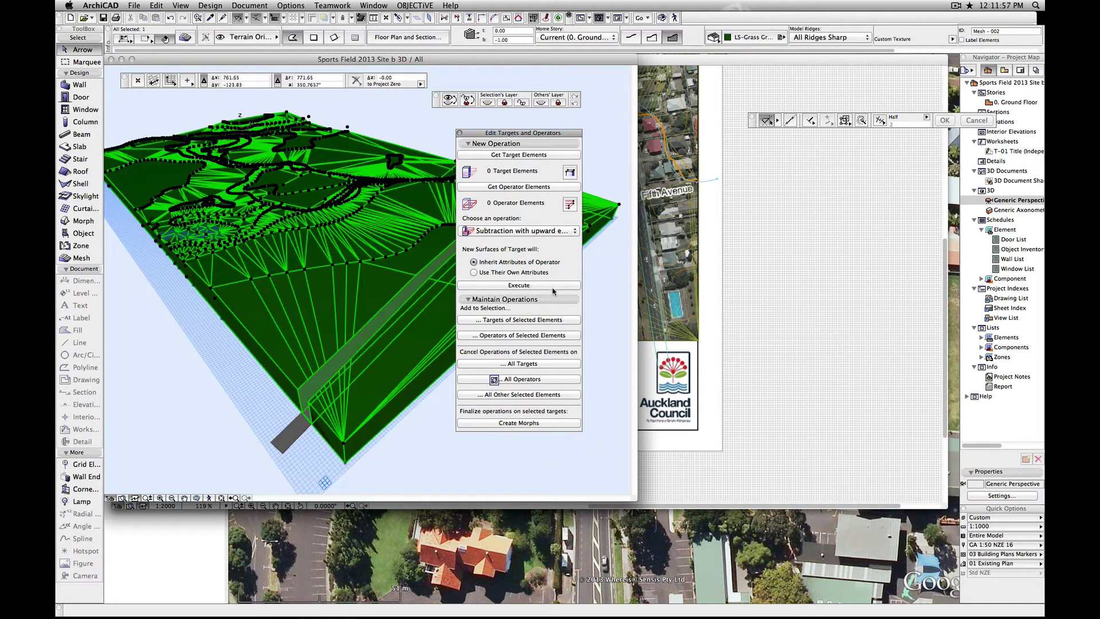
{"action": "left_click", "coordinate": [460, 133]}
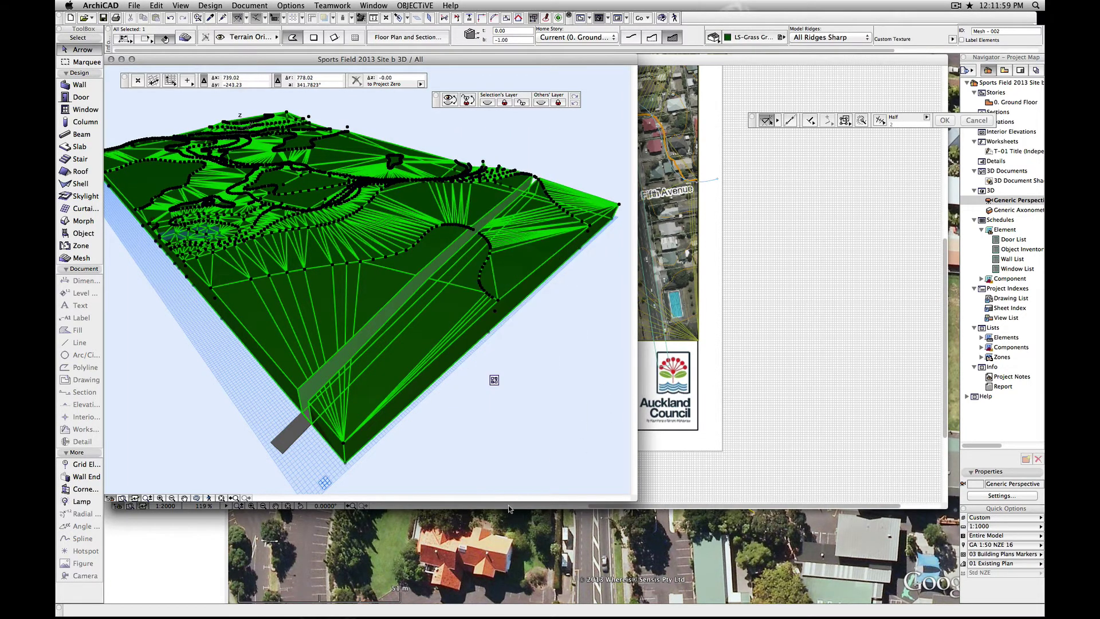
{"action": "left_click", "coordinate": [504, 471]}
{"action": "scroll", "coordinate": [504, 470], "scroll_direction": "down", "scroll_amount": 3, "text": "shift"}
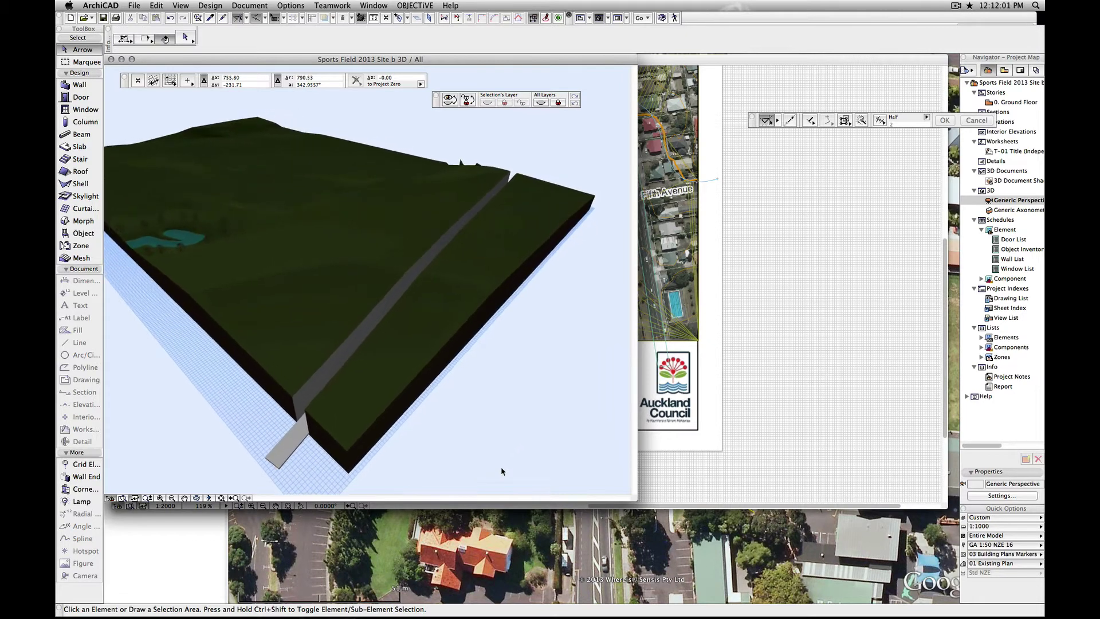
{"action": "scroll", "coordinate": [502, 471], "scroll_direction": "down", "scroll_amount": 3, "text": "shift"}
{"action": "scroll", "coordinate": [502, 471], "scroll_direction": "down", "scroll_amount": 3, "text": "shift"}
{"action": "scroll", "coordinate": [503, 471], "scroll_direction": "down", "scroll_amount": 3, "text": "shift"}
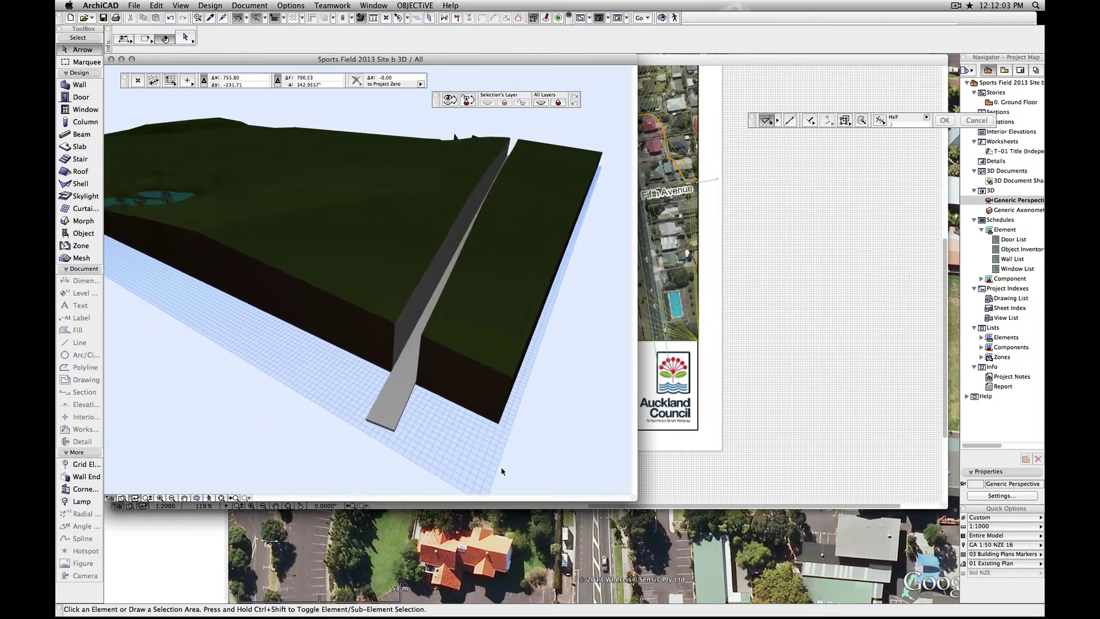
{"action": "scroll", "coordinate": [503, 471], "scroll_direction": "down", "scroll_amount": 3, "text": "shift"}
{"action": "scroll", "coordinate": [502, 472], "scroll_direction": "down", "scroll_amount": 3, "text": "shift"}
{"action": "scroll", "coordinate": [502, 471], "scroll_direction": "down", "scroll_amount": 3, "text": "shift"}
{"action": "scroll", "coordinate": [502, 472], "scroll_direction": "down", "scroll_amount": 3, "text": "shift"}
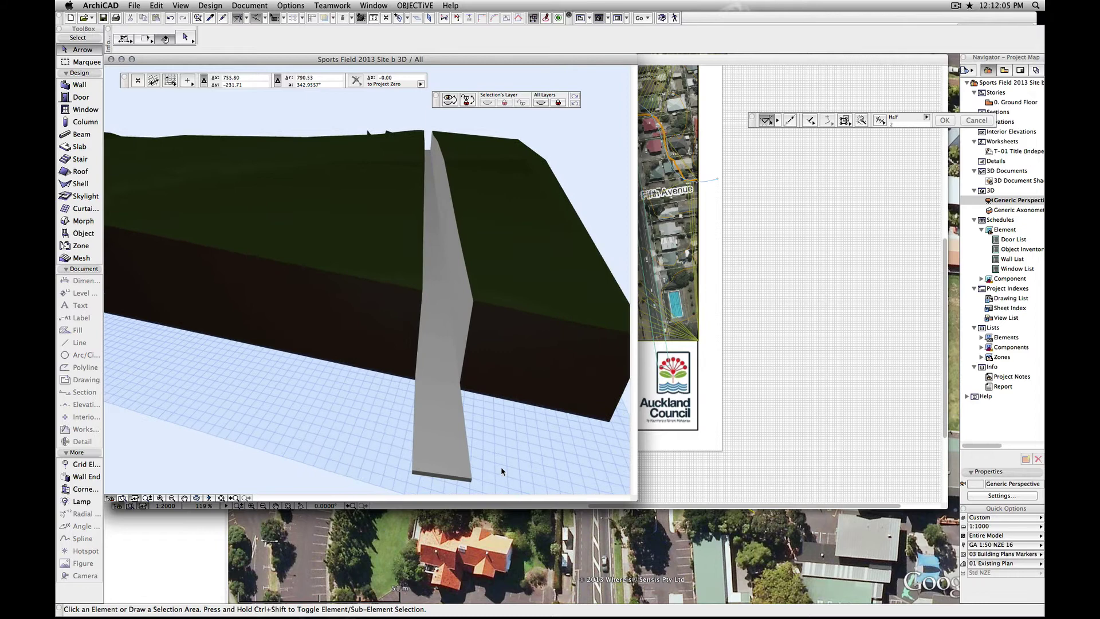
{"action": "scroll", "coordinate": [503, 471], "scroll_direction": "down", "scroll_amount": 3, "text": "shift"}
{"action": "scroll", "coordinate": [502, 472], "scroll_direction": "down", "scroll_amount": 3, "text": "shift"}
{"action": "scroll", "coordinate": [502, 472], "scroll_direction": "down", "scroll_amount": 3, "text": "shift"}
{"action": "scroll", "coordinate": [502, 471], "scroll_direction": "down", "scroll_amount": 3, "text": "shift"}
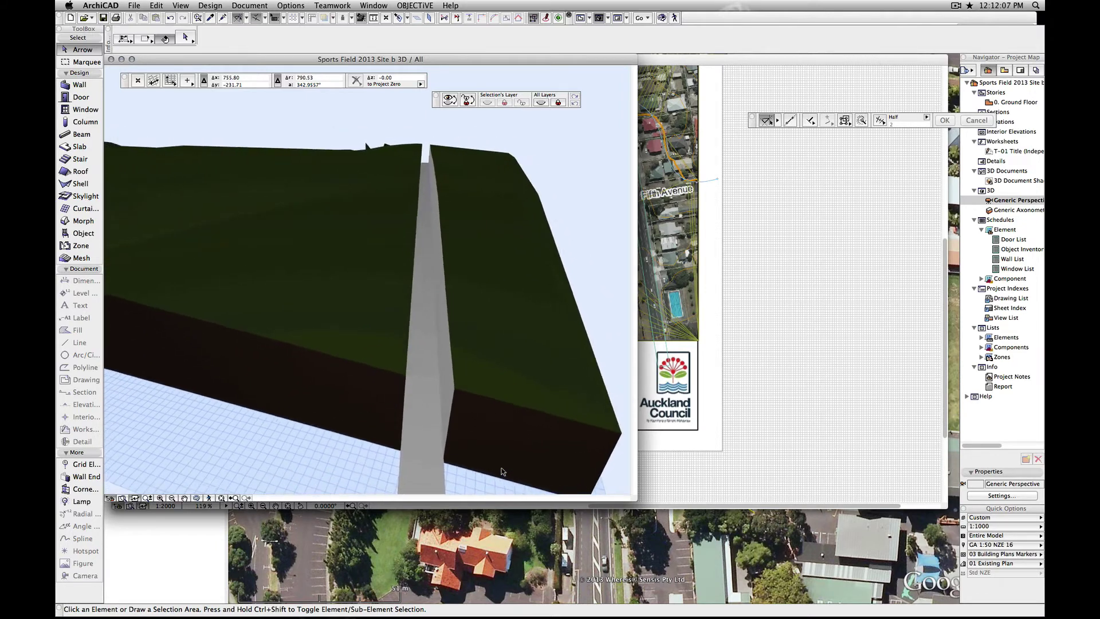
{"action": "scroll", "coordinate": [502, 471], "scroll_direction": "down", "scroll_amount": 3, "text": "shift"}
{"action": "scroll", "coordinate": [502, 471], "scroll_direction": "down", "scroll_amount": 3, "text": "shift"}
{"action": "scroll", "coordinate": [502, 471], "scroll_direction": "down", "scroll_amount": 3, "text": "shift"}
{"action": "scroll", "coordinate": [505, 471], "scroll_direction": "down", "scroll_amount": 3, "text": "shift"}
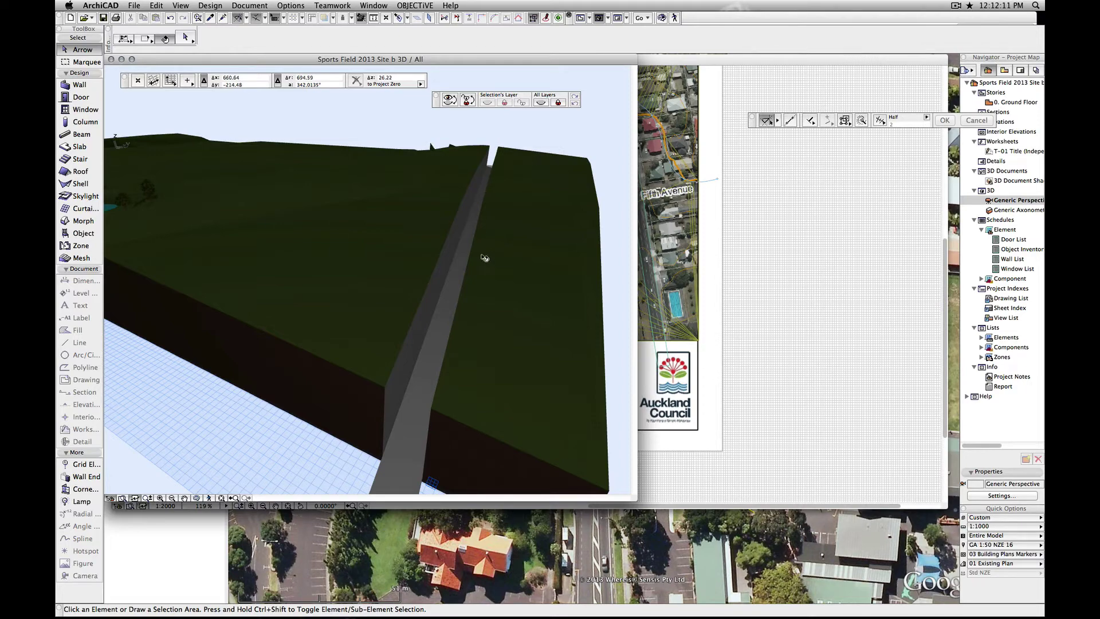
Paste a copy of the terrain mesh over the original and check it in 3D.
{"action": "left_click", "coordinate": [779, 325]}
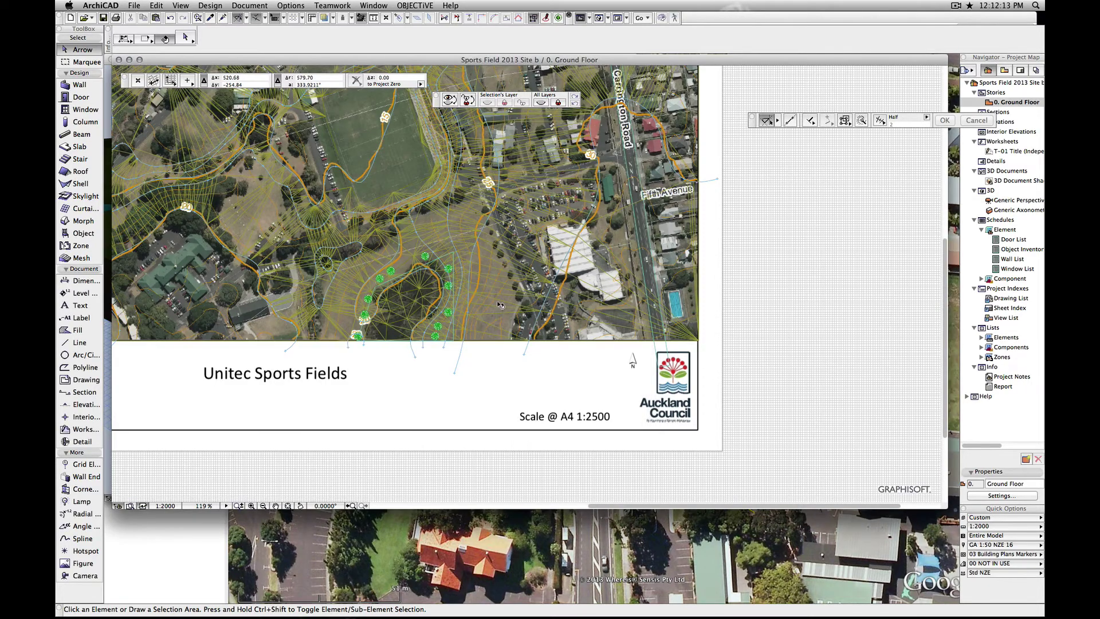
{"action": "left_click", "coordinate": [557, 276]}
{"action": "left_click", "coordinate": [290, 506]}
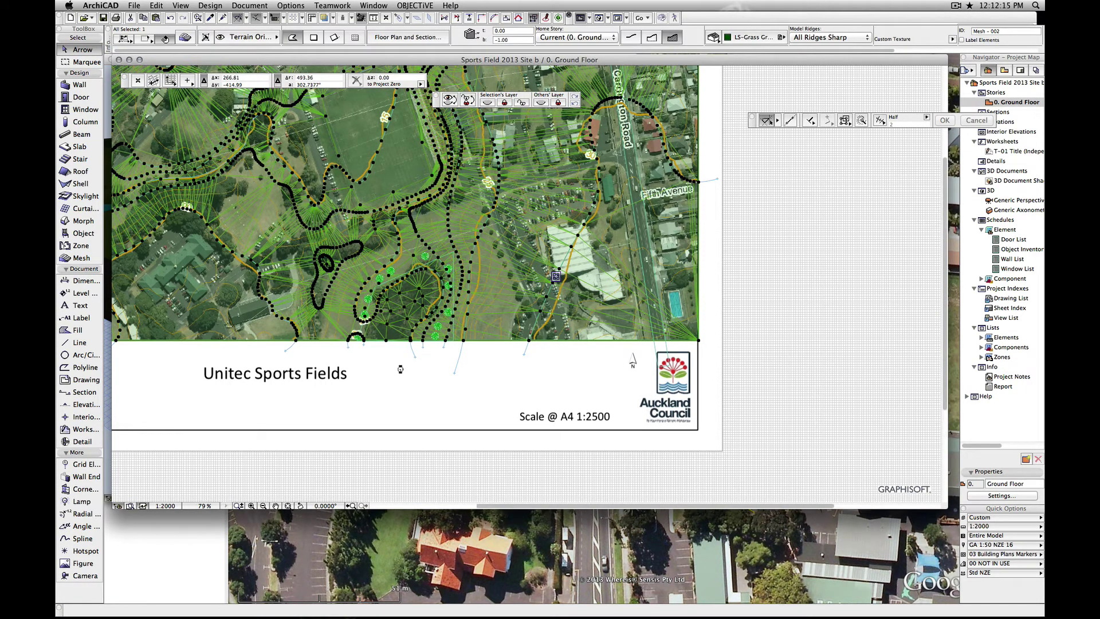
{"action": "key", "text": "super+v"}
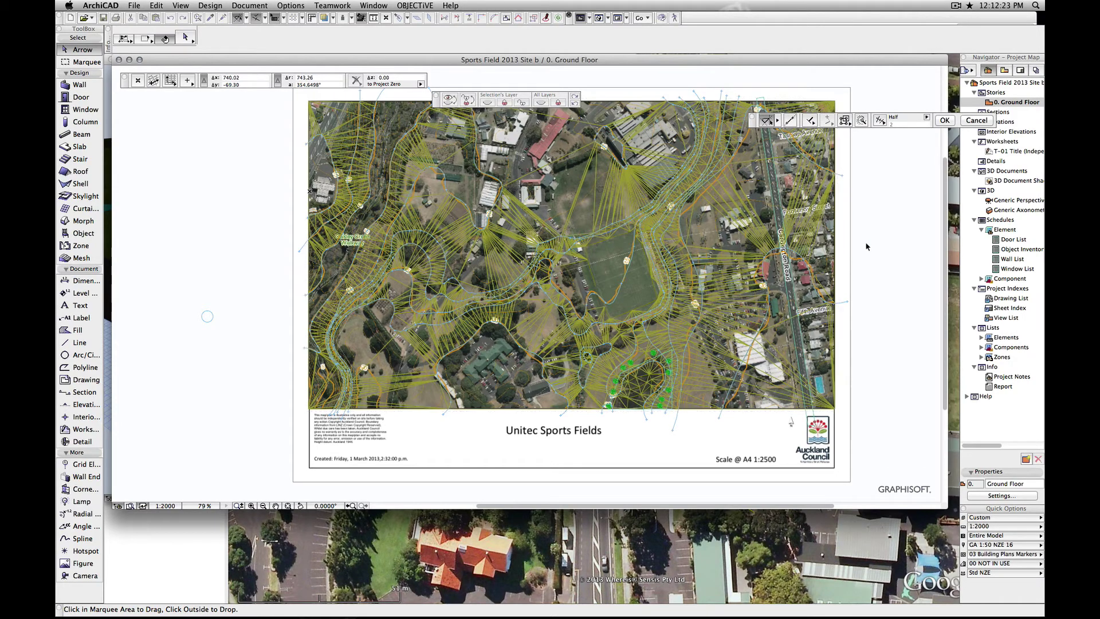
{"action": "left_click", "coordinate": [871, 256]}
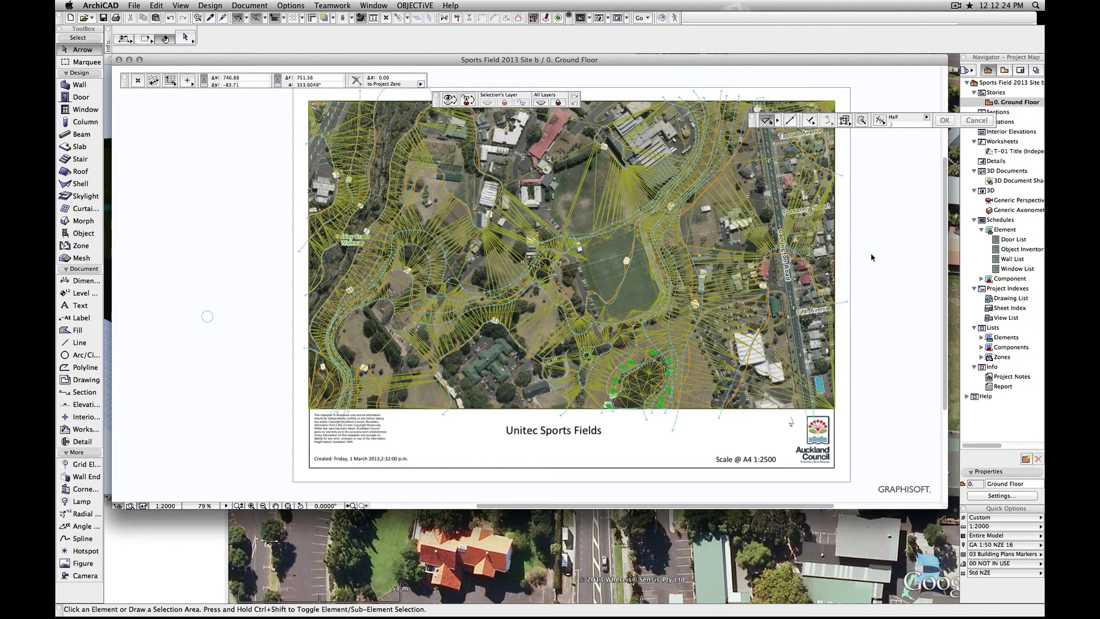
{"action": "left_click", "coordinate": [789, 303]}
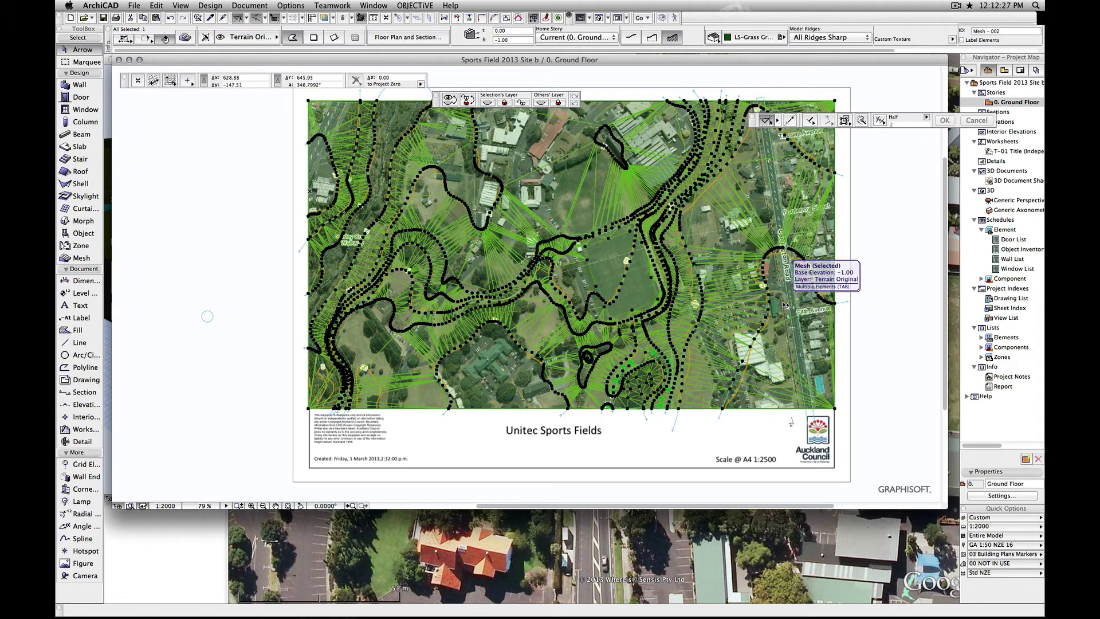
{"action": "key", "text": "F3"}
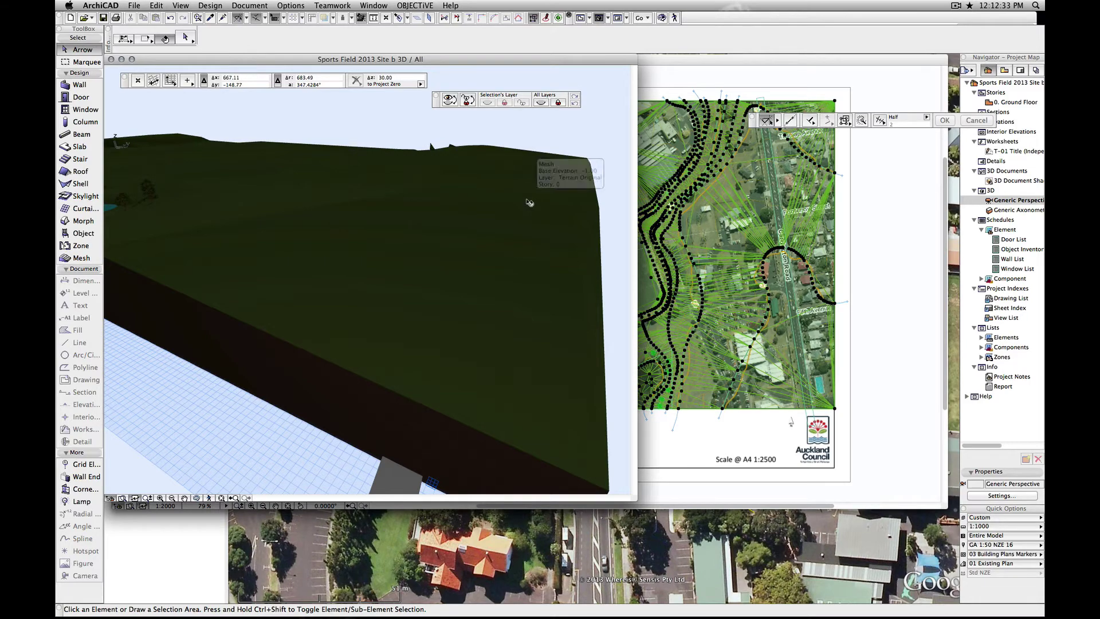
{"action": "key", "text": "F2"}
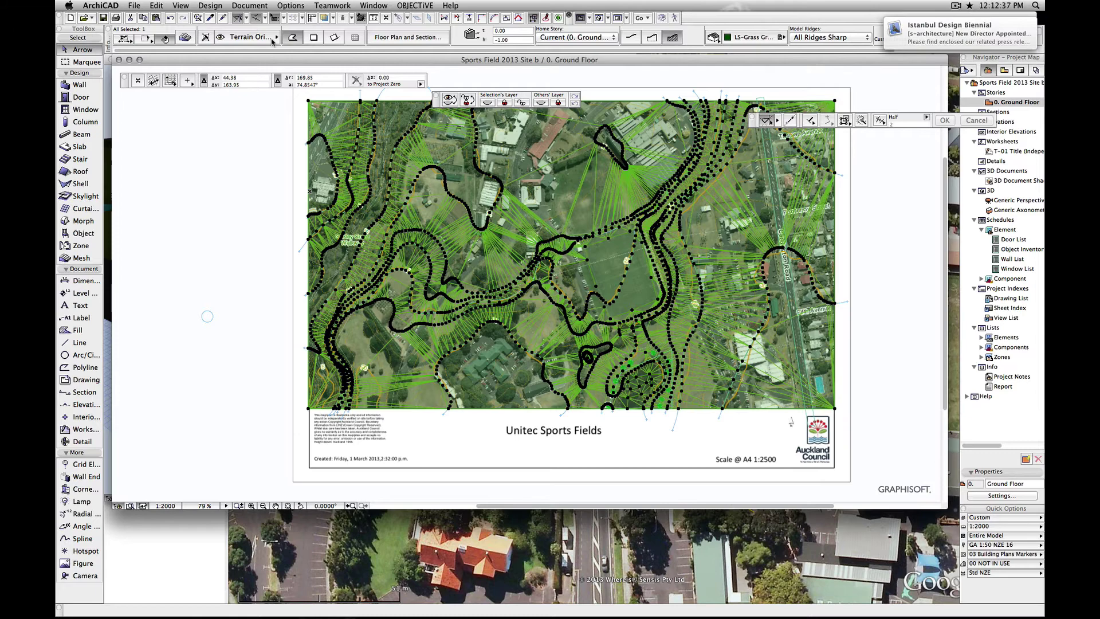
Assign the mesh copy to the Road Mesh layer with Paving-Asphalt Light linked on all surfaces.
{"action": "left_click", "coordinate": [272, 38]}
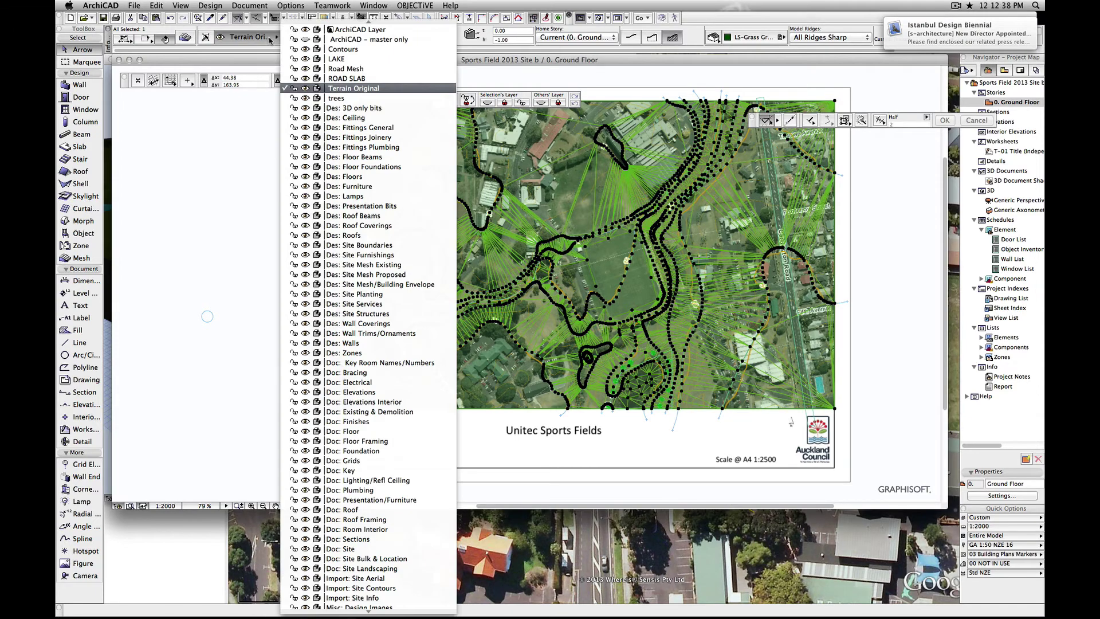
{"action": "left_click", "coordinate": [401, 71]}
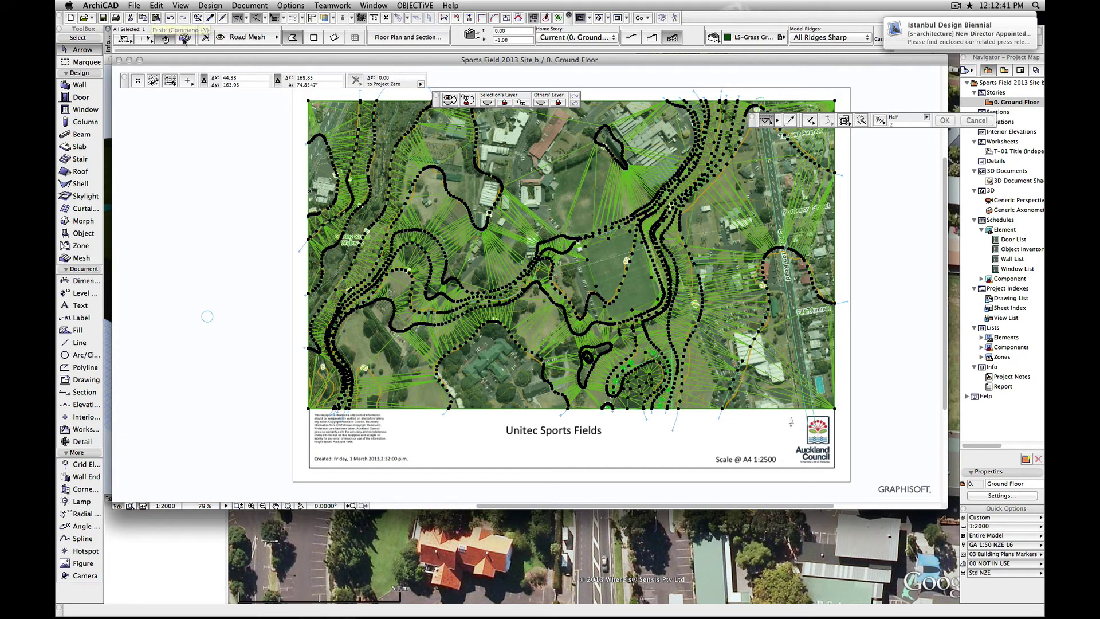
{"action": "left_click", "coordinate": [165, 37]}
{"action": "left_click", "coordinate": [558, 270]}
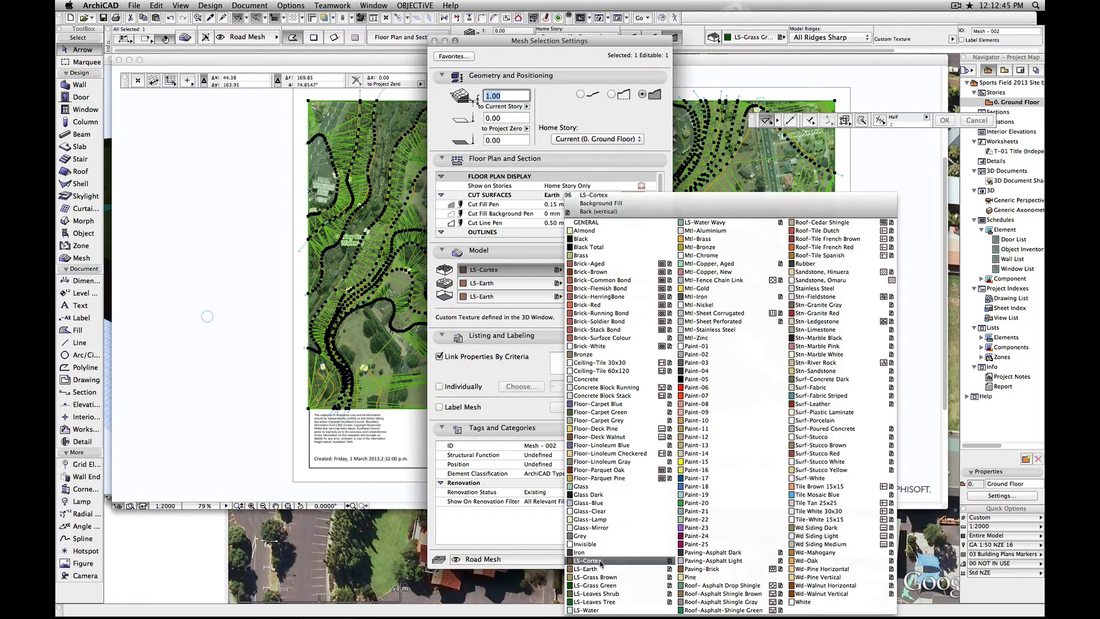
{"action": "left_click", "coordinate": [769, 561]}
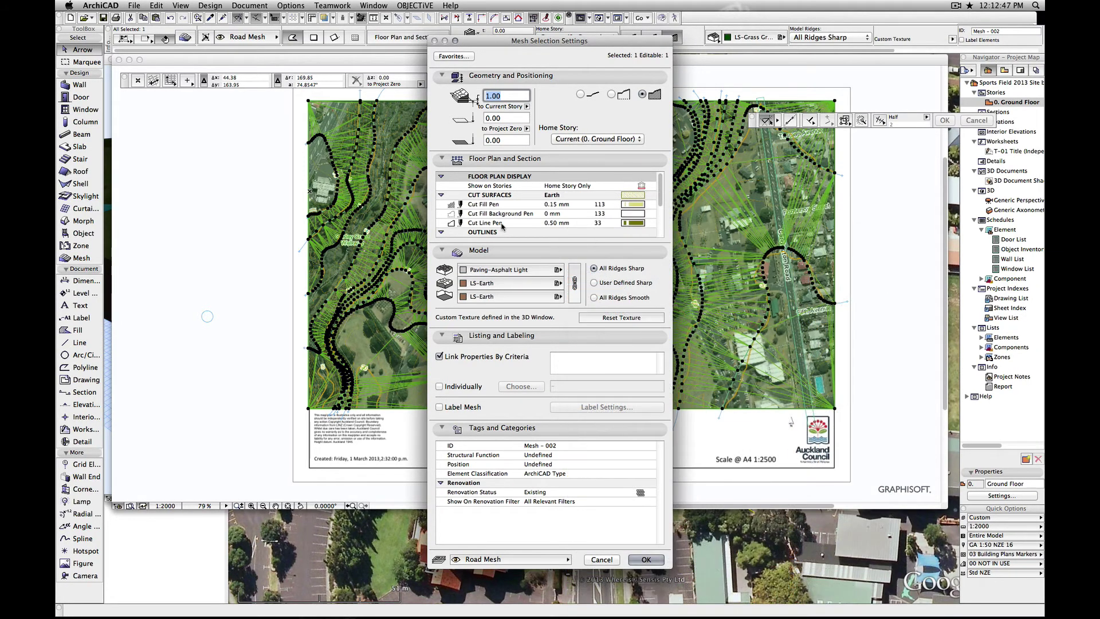
{"action": "left_click", "coordinate": [572, 293]}
{"action": "left_click", "coordinate": [645, 561]}
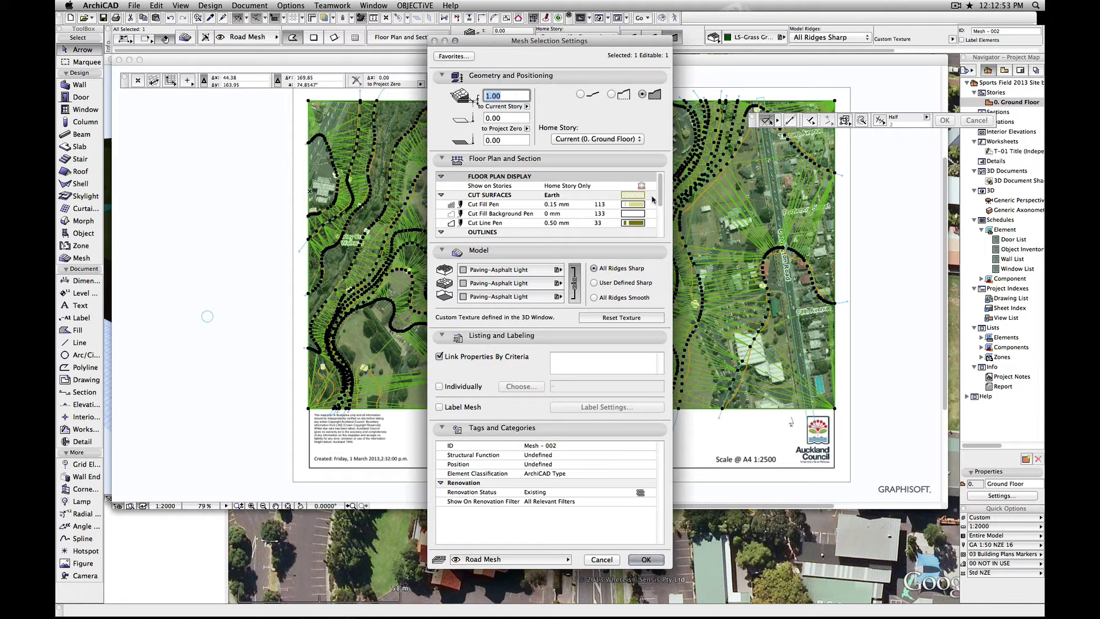
{"action": "left_click", "coordinate": [656, 560]}
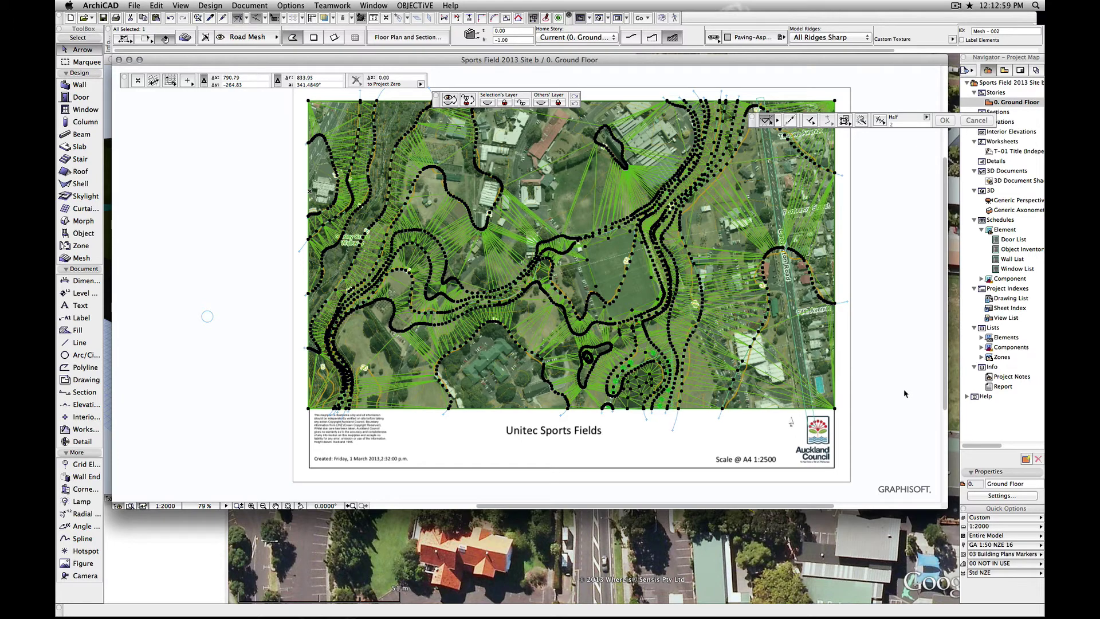
Elevate the road mesh by -0.1 so its top sits at -0.10.
{"action": "left_click", "coordinate": [884, 401]}
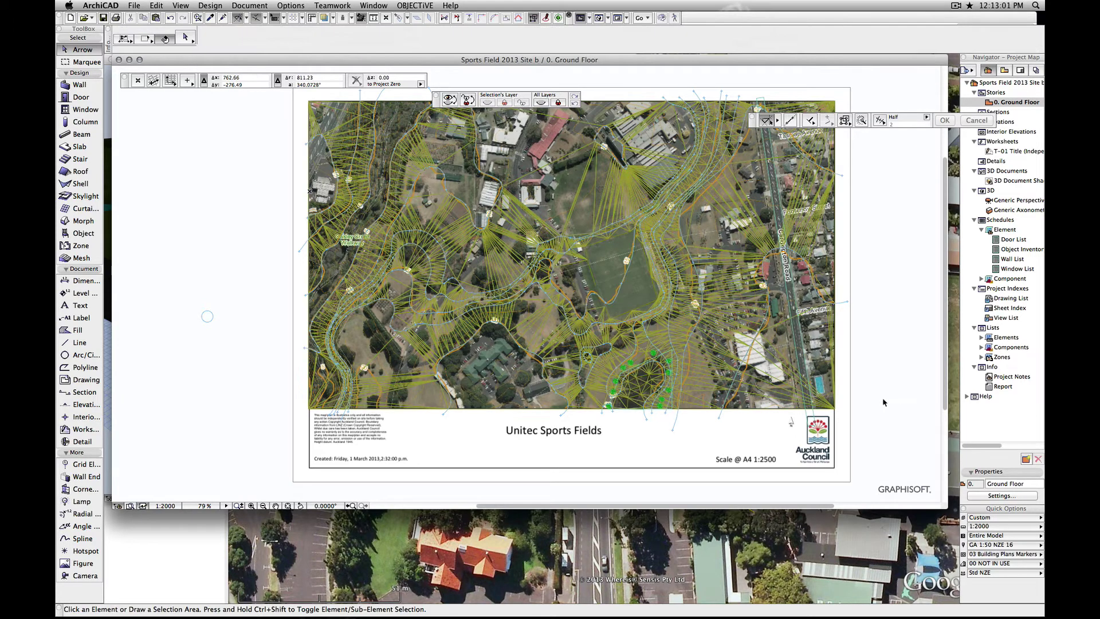
{"action": "left_click", "coordinate": [820, 373]}
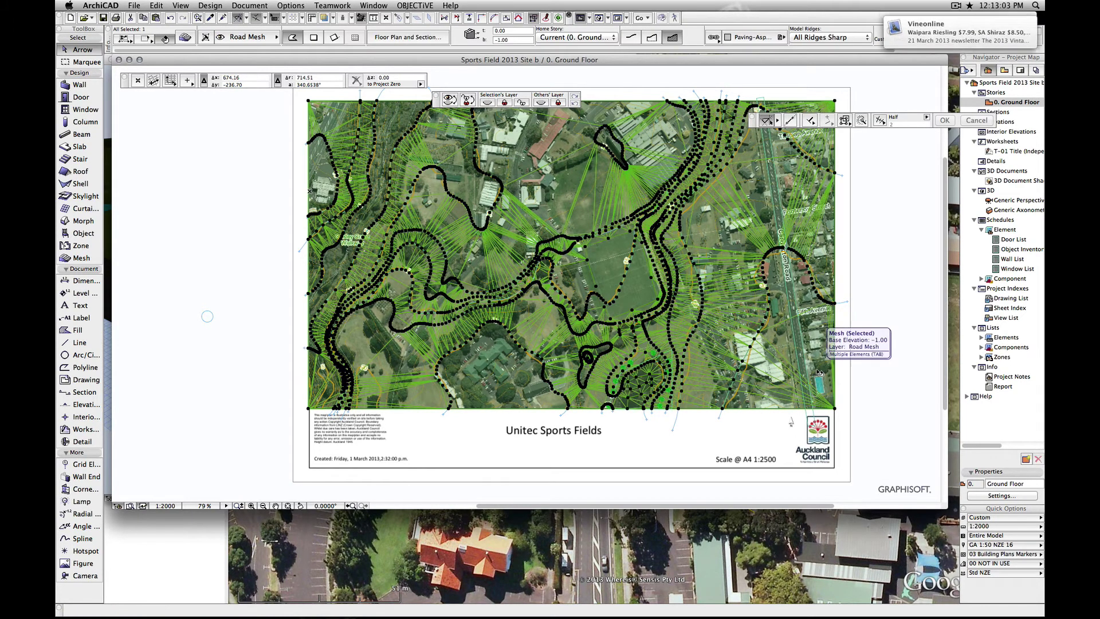
{"action": "key", "text": "super+9"}
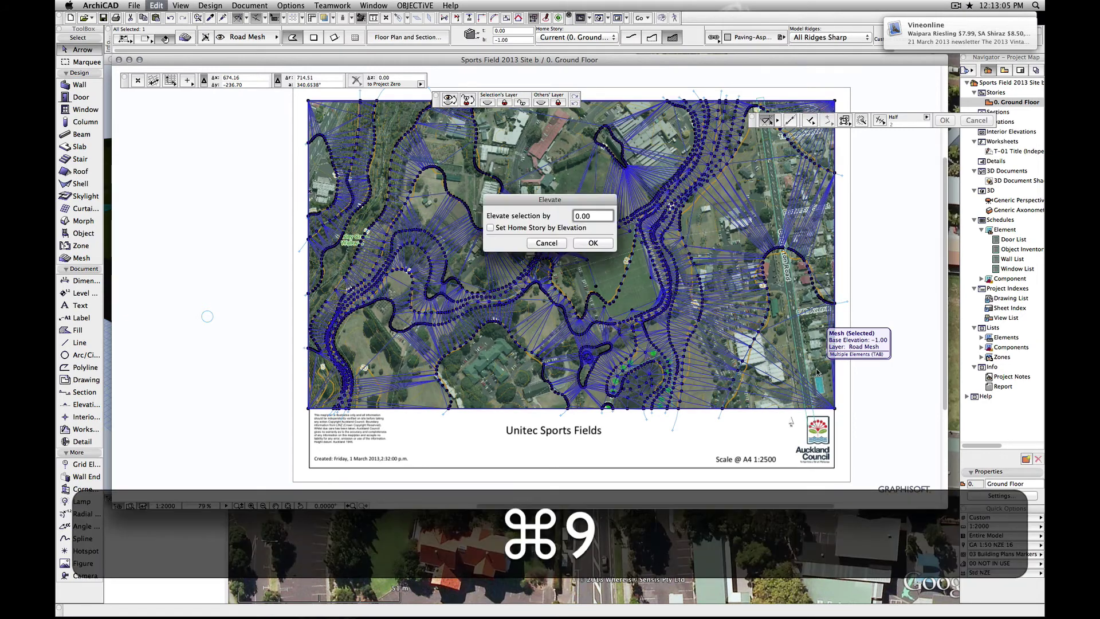
{"action": "type", "text": "-1"}
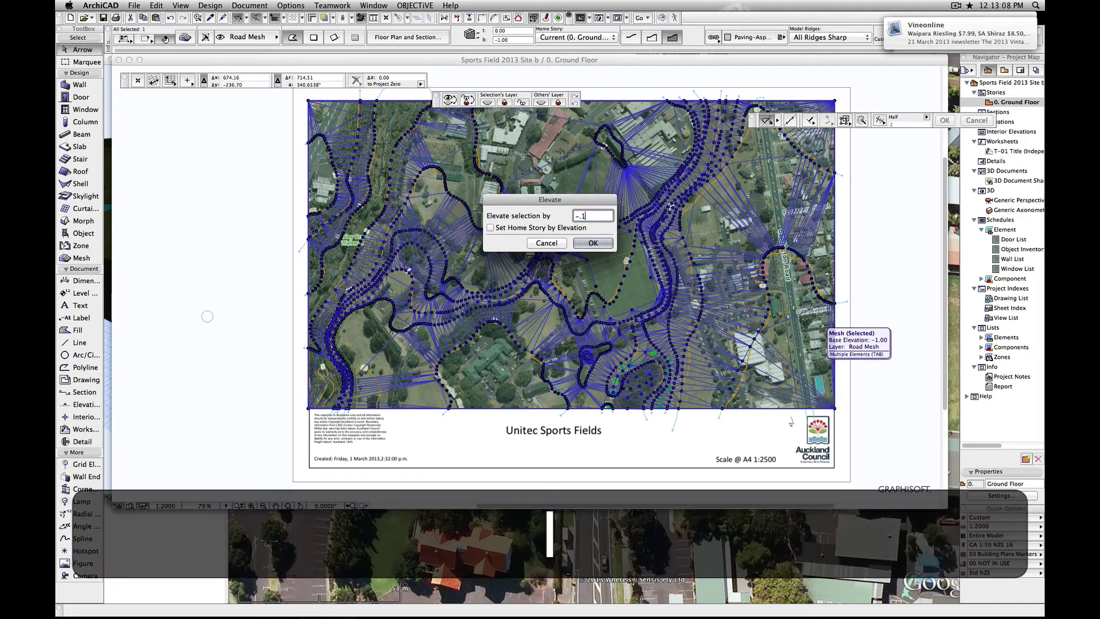
{"action": "key", "text": "Return"}
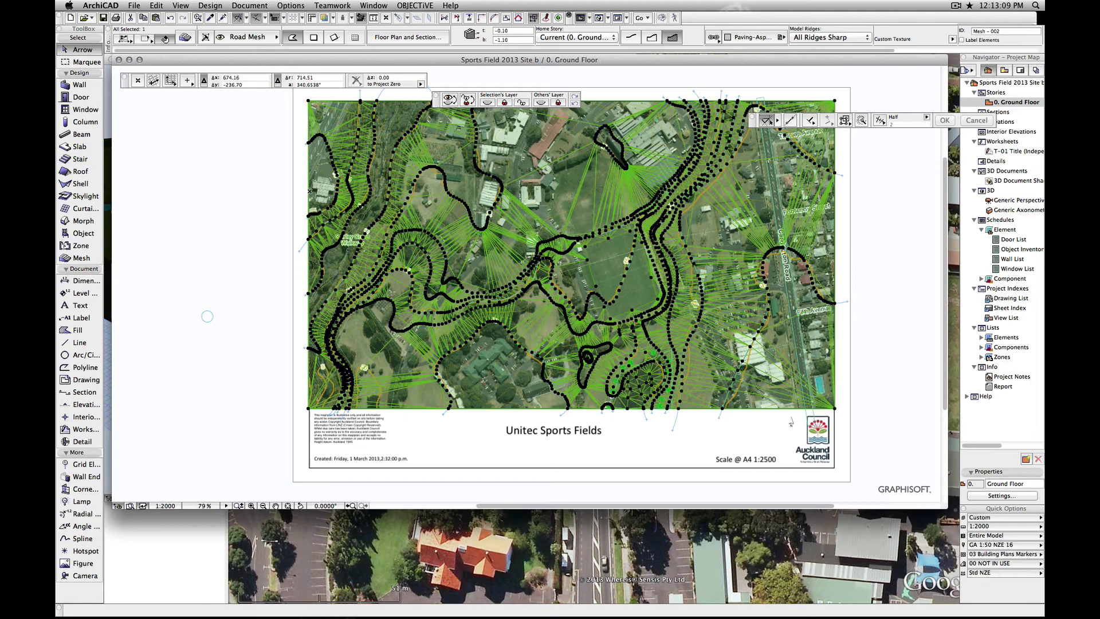
{"action": "left_click", "coordinate": [869, 358]}
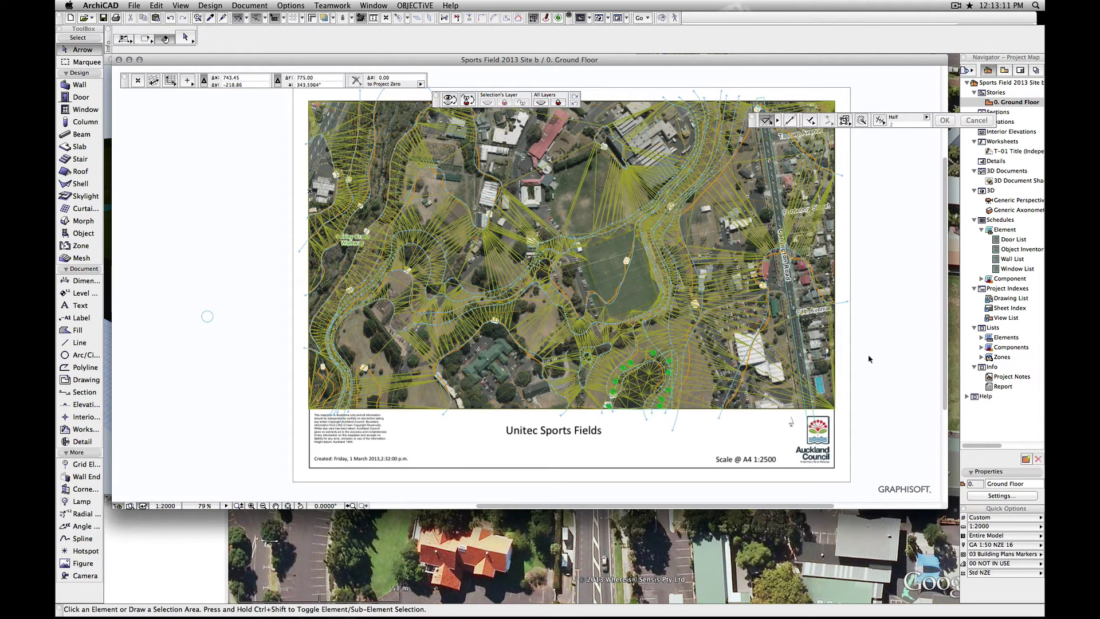
Inspect the lowered road channel in 3D, then return to the Ground Floor plan.
{"action": "key", "text": "F3"}
{"action": "scroll", "coordinate": [416, 352], "scroll_direction": "down", "scroll_amount": 5}
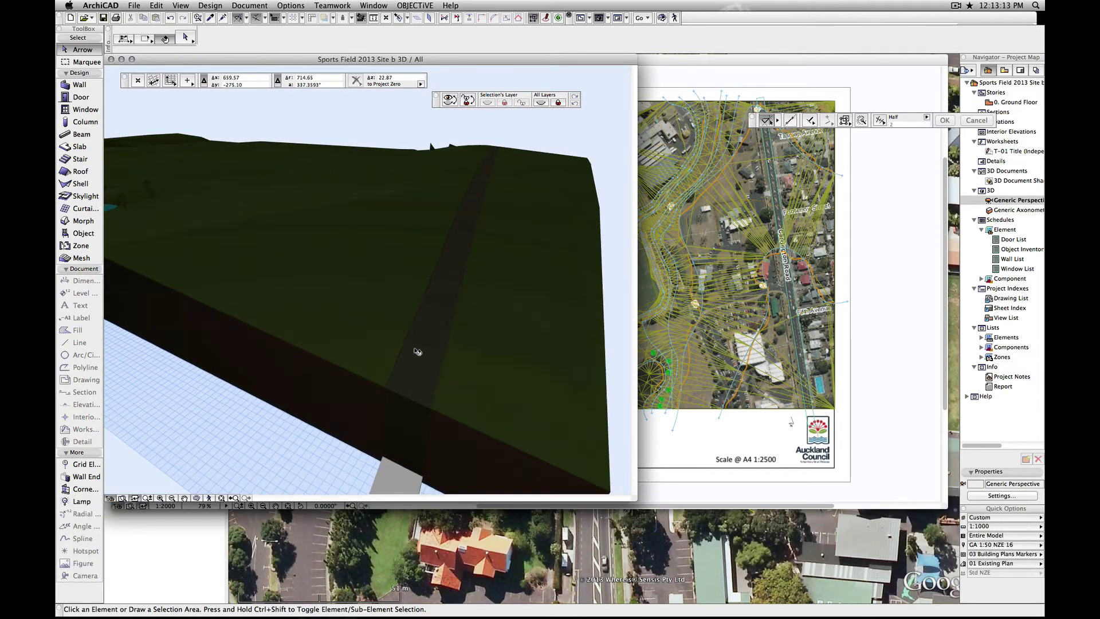
{"action": "scroll", "coordinate": [417, 352], "scroll_direction": "up", "scroll_amount": 2}
{"action": "scroll", "coordinate": [462, 349], "scroll_direction": "up", "scroll_amount": 2}
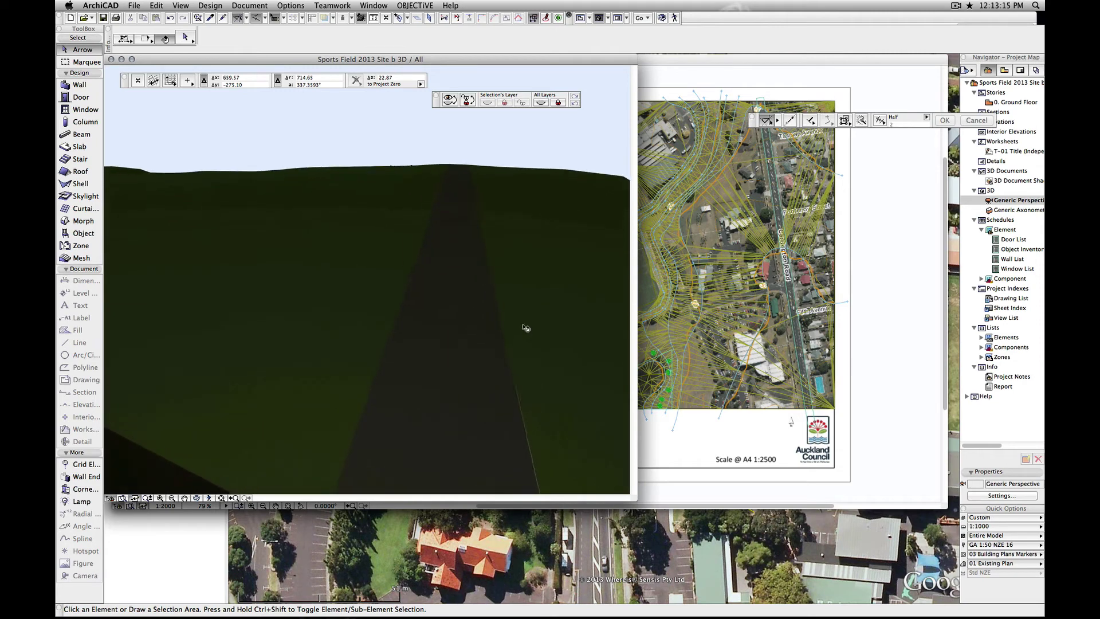
{"action": "scroll", "coordinate": [525, 327], "scroll_direction": "up", "scroll_amount": 2}
{"action": "scroll", "coordinate": [525, 327], "scroll_direction": "up", "scroll_amount": 2}
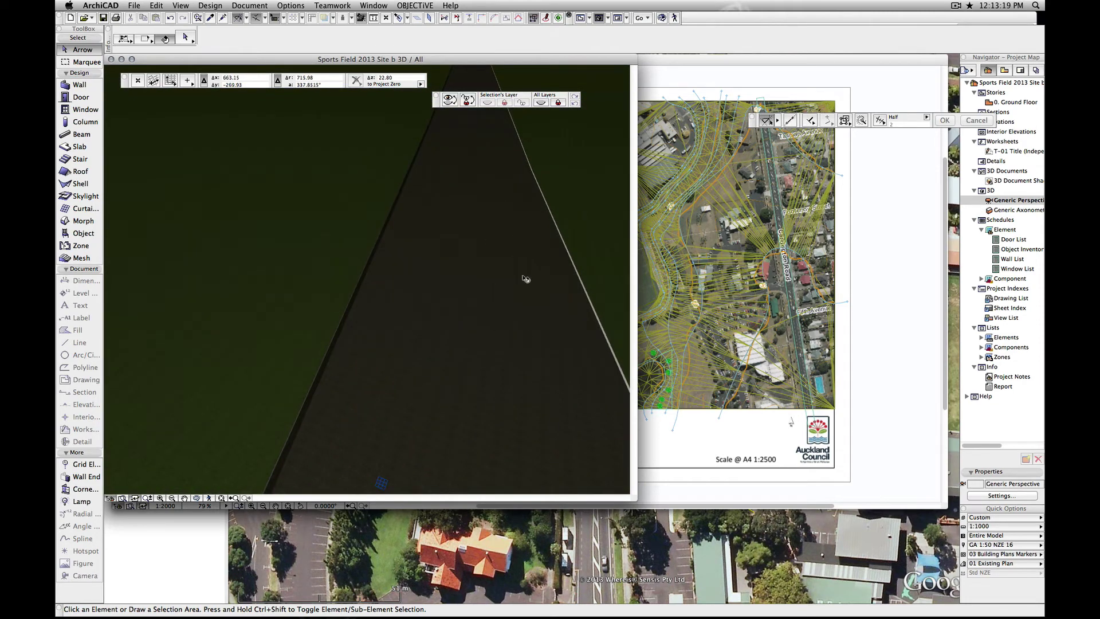
{"action": "scroll", "coordinate": [458, 307], "scroll_direction": "down", "scroll_amount": 5}
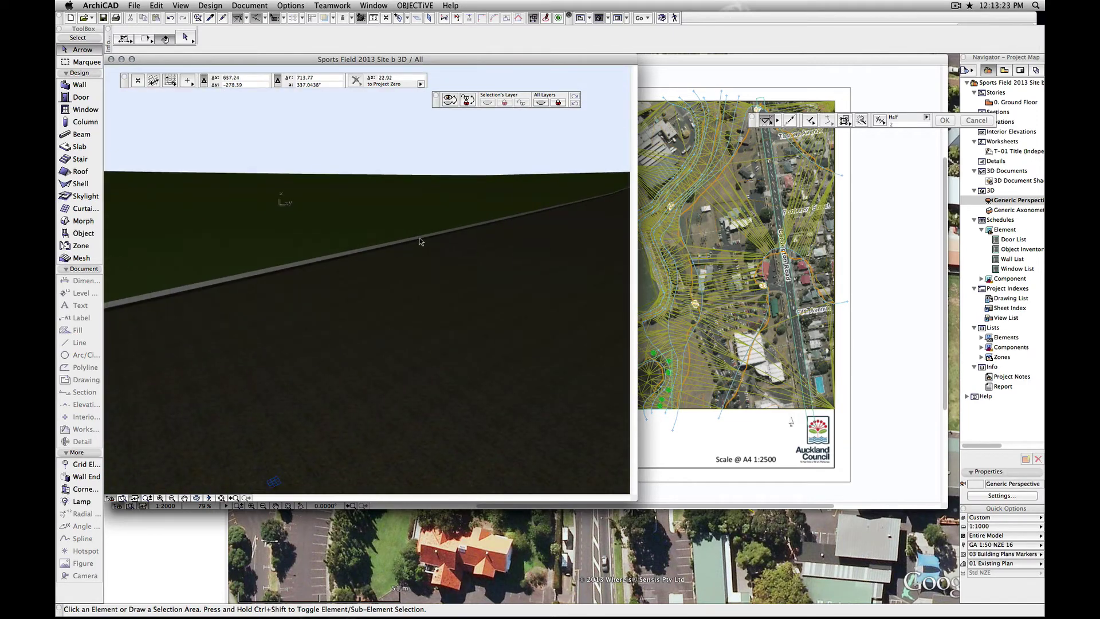
{"action": "scroll", "coordinate": [319, 314], "scroll_direction": "up", "scroll_amount": 5}
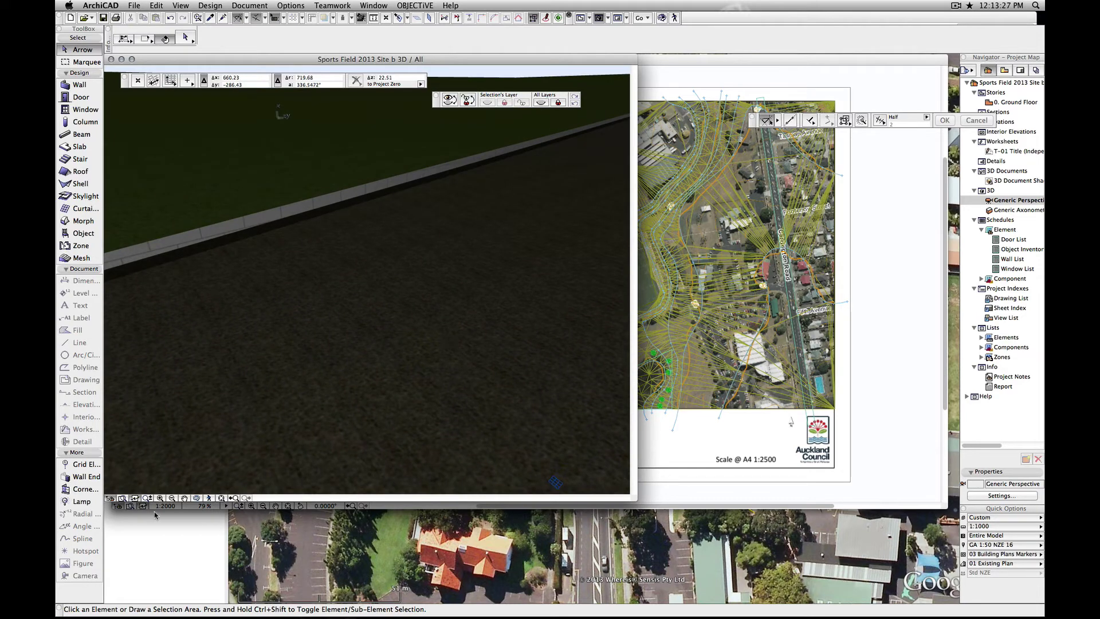
{"action": "left_click", "coordinate": [222, 501]}
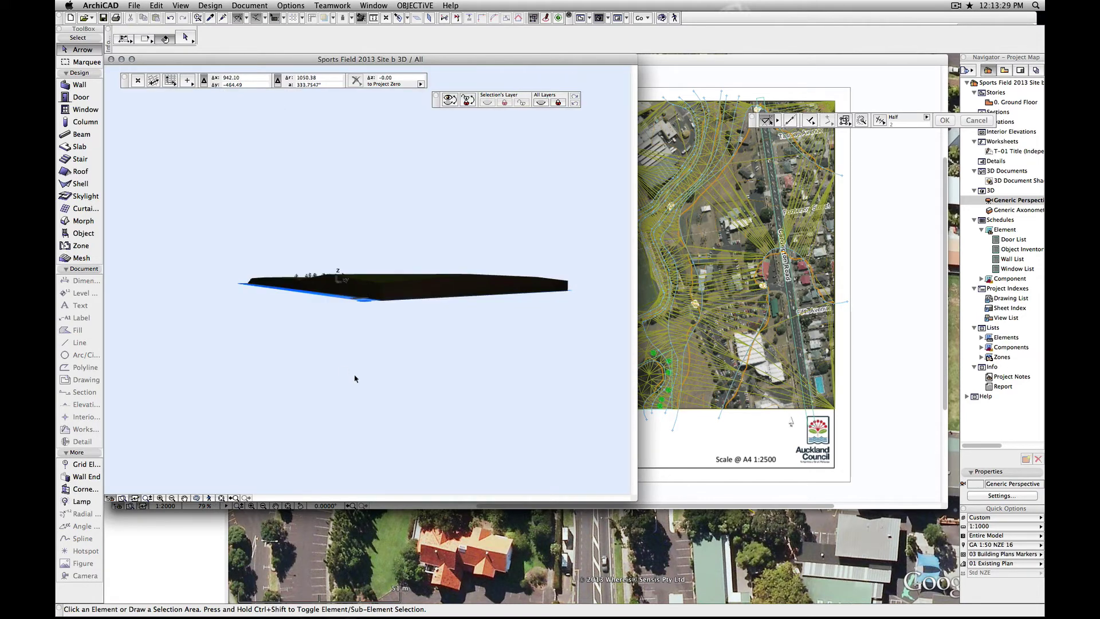
{"action": "scroll", "coordinate": [355, 376], "scroll_direction": "up", "scroll_amount": 3}
{"action": "scroll", "coordinate": [355, 377], "scroll_direction": "up", "scroll_amount": 2}
{"action": "scroll", "coordinate": [355, 377], "scroll_direction": "up", "scroll_amount": 2}
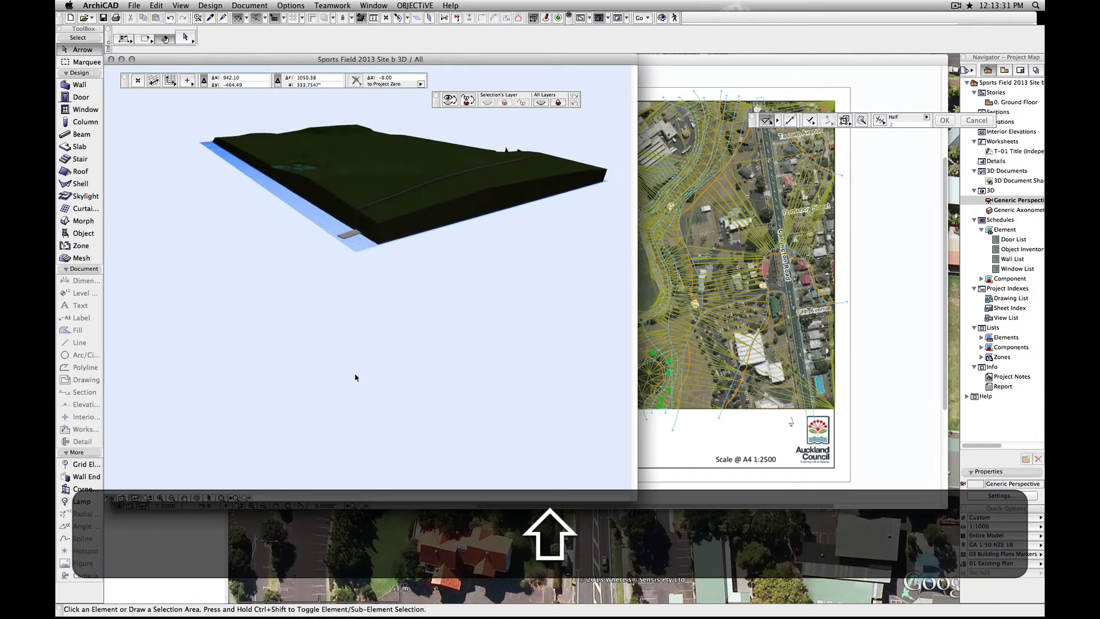
{"action": "scroll", "coordinate": [356, 376], "scroll_direction": "up", "scroll_amount": 2}
{"action": "scroll", "coordinate": [355, 377], "scroll_direction": "up", "scroll_amount": 2}
{"action": "scroll", "coordinate": [355, 377], "scroll_direction": "up", "scroll_amount": 2}
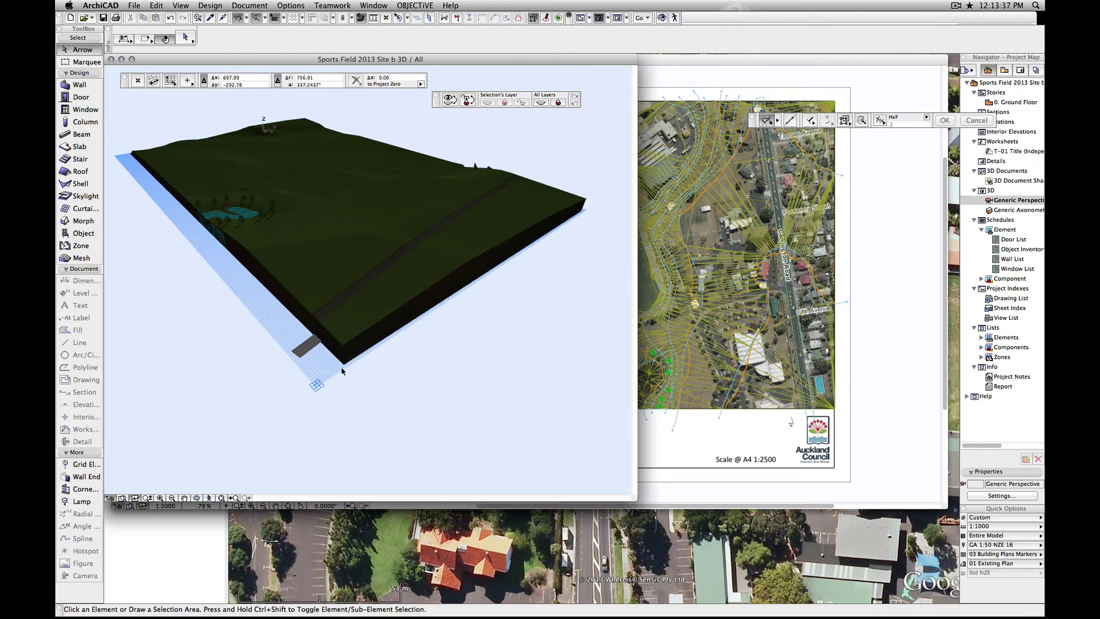
{"action": "scroll", "coordinate": [441, 294], "scroll_direction": "up", "scroll_amount": 2}
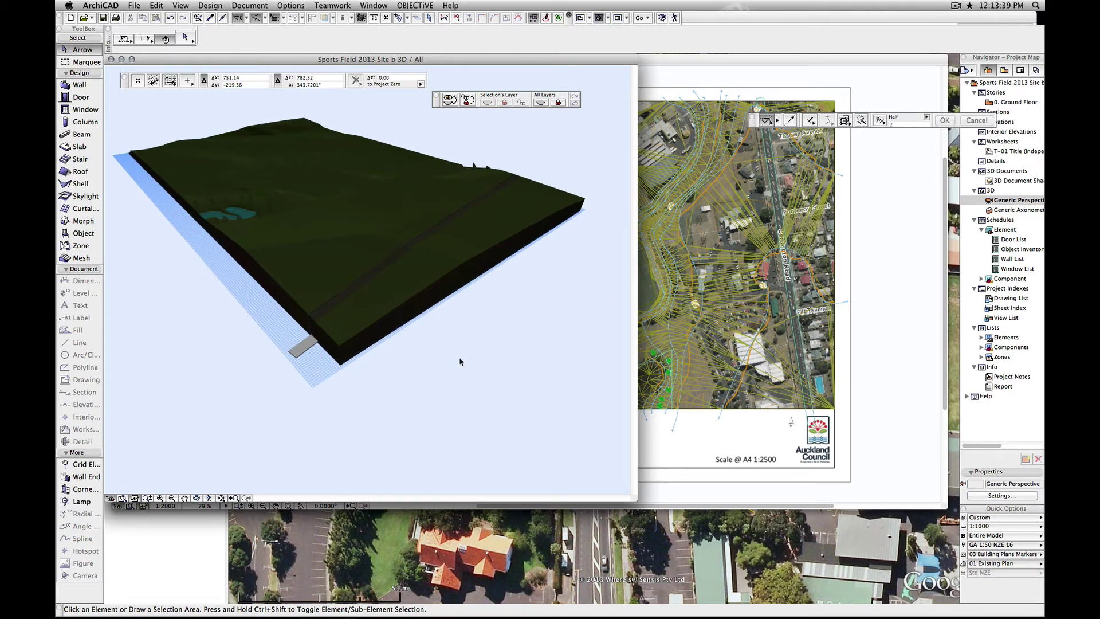
{"action": "scroll", "coordinate": [440, 295], "scroll_direction": "up", "scroll_amount": 2}
{"action": "scroll", "coordinate": [441, 294], "scroll_direction": "up", "scroll_amount": 2}
{"action": "scroll", "coordinate": [299, 358], "scroll_direction": "up", "scroll_amount": 2}
{"action": "scroll", "coordinate": [298, 358], "scroll_direction": "up", "scroll_amount": 2}
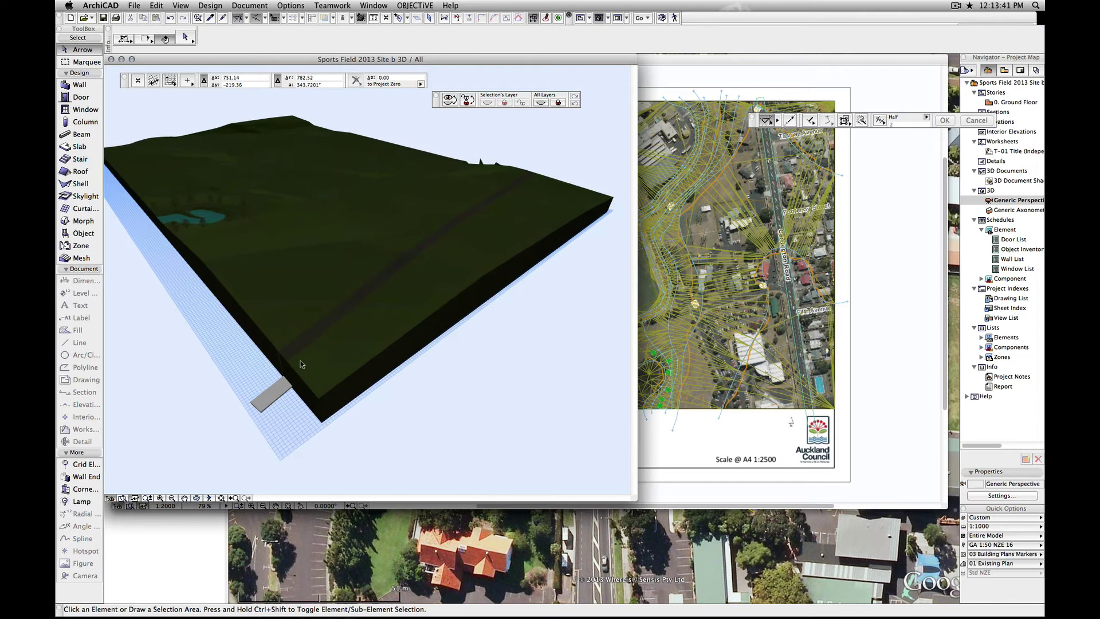
{"action": "scroll", "coordinate": [302, 361], "scroll_direction": "up", "scroll_amount": 2}
{"action": "scroll", "coordinate": [292, 386], "scroll_direction": "up", "scroll_amount": 2}
{"action": "scroll", "coordinate": [288, 412], "scroll_direction": "up", "scroll_amount": 2}
{"action": "scroll", "coordinate": [459, 224], "scroll_direction": "up", "scroll_amount": 2}
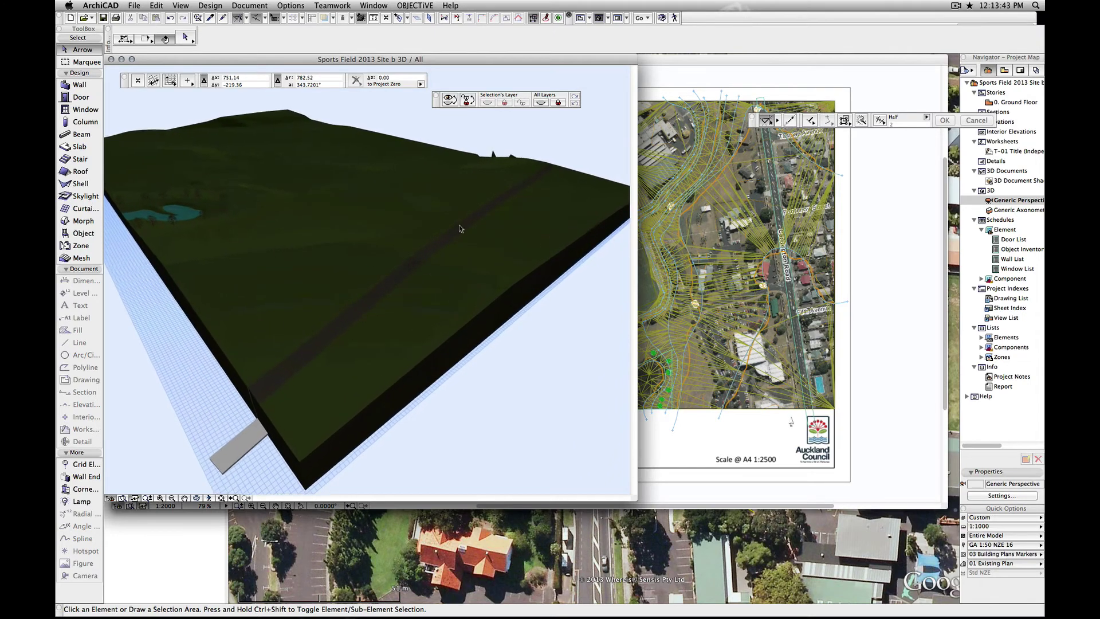
{"action": "scroll", "coordinate": [515, 222], "scroll_direction": "up", "scroll_amount": 2}
{"action": "scroll", "coordinate": [545, 337], "scroll_direction": "up", "scroll_amount": 2}
{"action": "scroll", "coordinate": [548, 339], "scroll_direction": "up", "scroll_amount": 2}
{"action": "scroll", "coordinate": [547, 339], "scroll_direction": "up", "scroll_amount": 2}
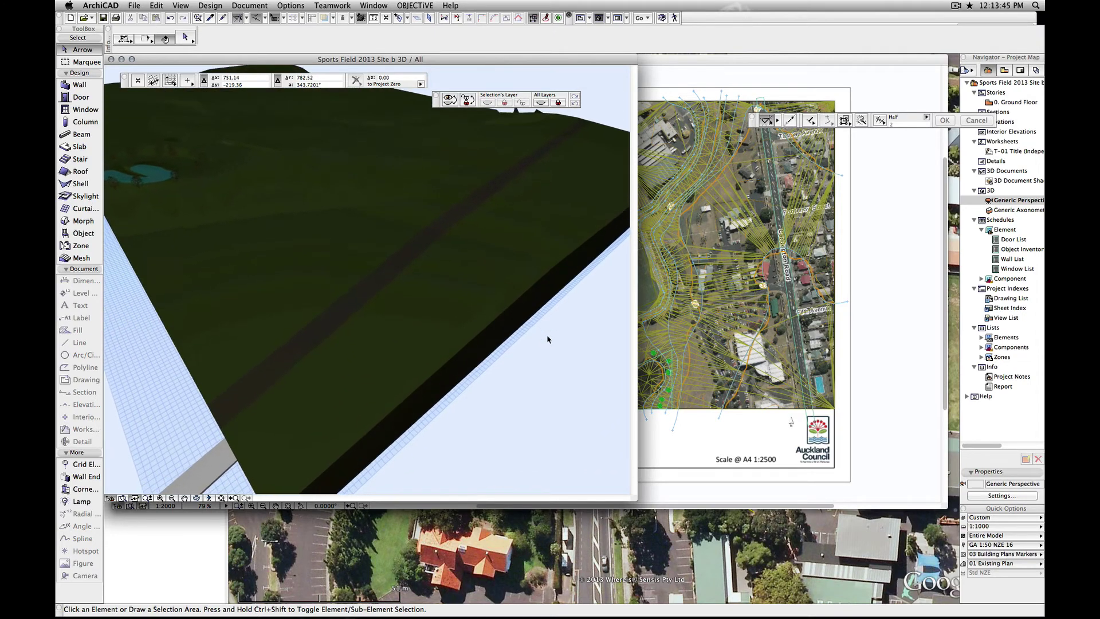
{"action": "scroll", "coordinate": [548, 340], "scroll_direction": "up", "scroll_amount": 2}
{"action": "scroll", "coordinate": [548, 340], "scroll_direction": "up", "scroll_amount": 1}
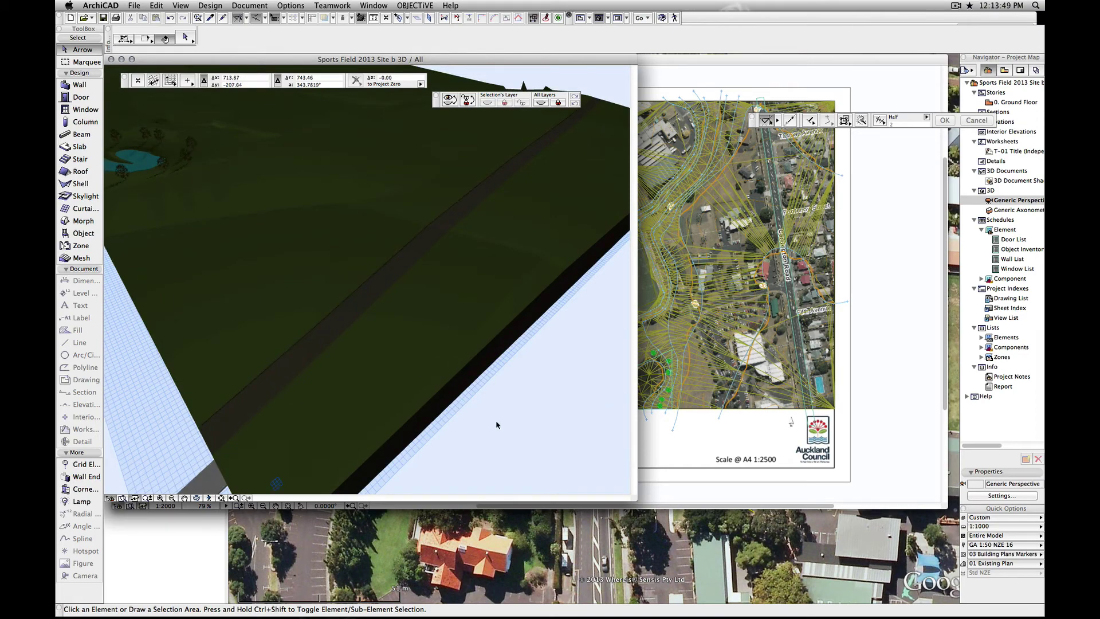
{"action": "left_click", "coordinate": [910, 284]}
{"action": "scroll", "coordinate": [770, 334], "scroll_direction": "up", "scroll_amount": 2}
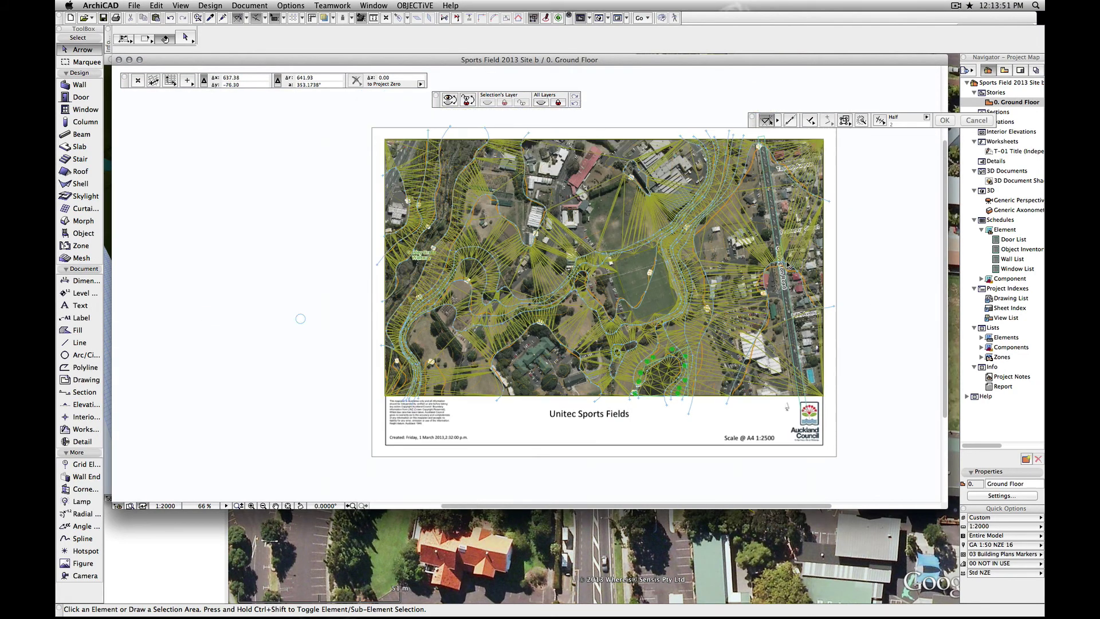
{"action": "scroll", "coordinate": [770, 334], "scroll_direction": "up", "scroll_amount": 2}
{"action": "scroll", "coordinate": [785, 260], "scroll_direction": "up", "scroll_amount": 2}
{"action": "scroll", "coordinate": [785, 260], "scroll_direction": "up", "scroll_amount": 1}
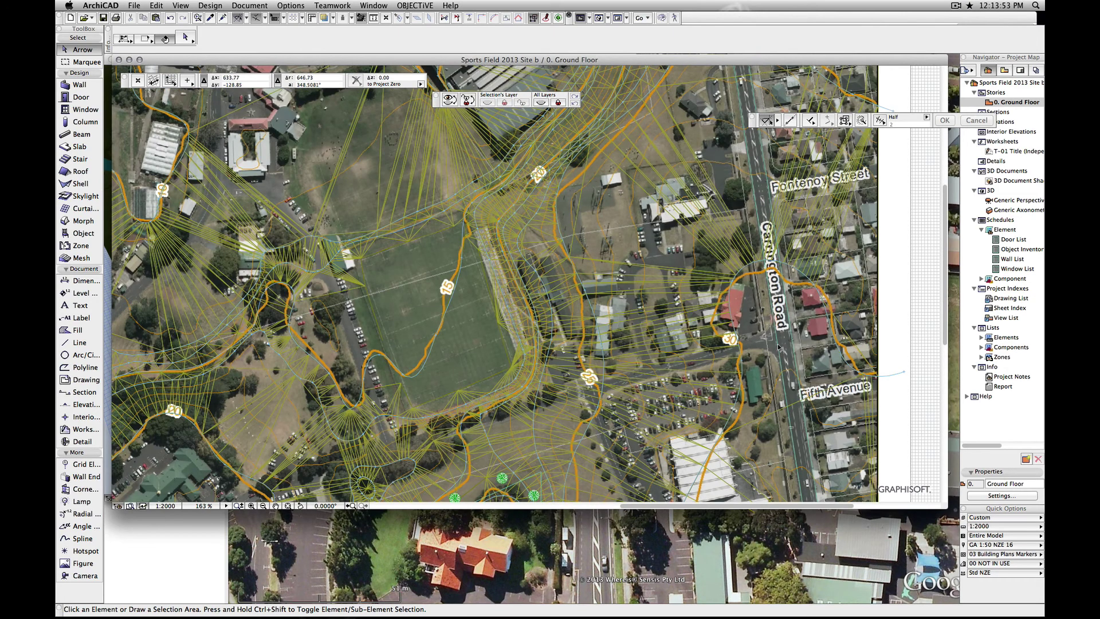
Draw a rotated-rectangle road slab from Carrington Road toward the sports field and check it in 3D.
{"action": "left_click", "coordinate": [779, 344]}
{"action": "left_click", "coordinate": [780, 348]}
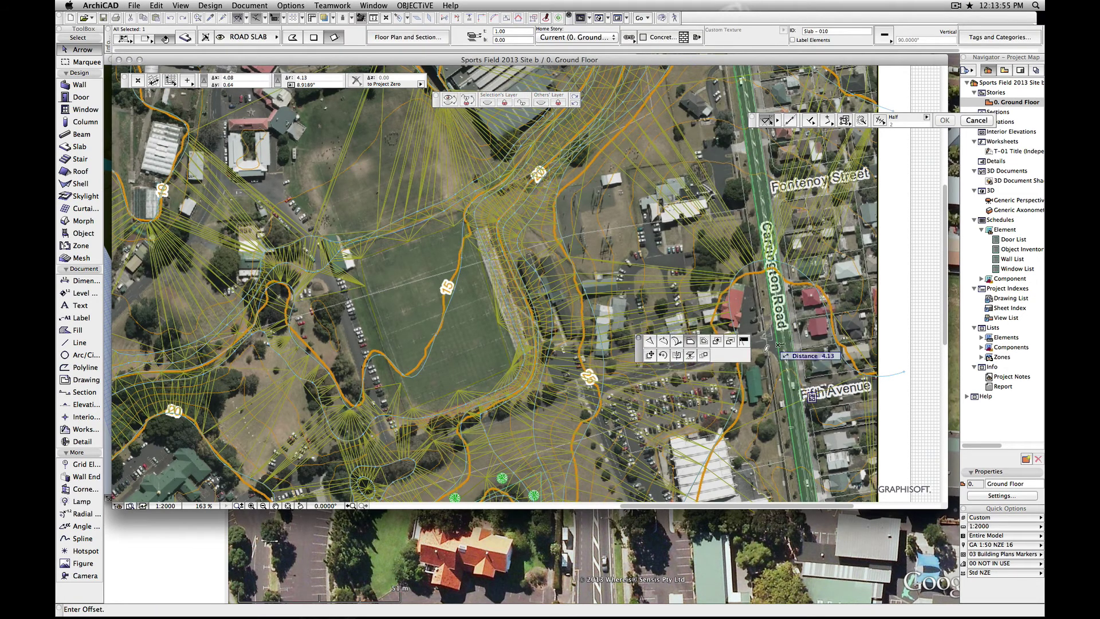
{"action": "left_click", "coordinate": [716, 342]}
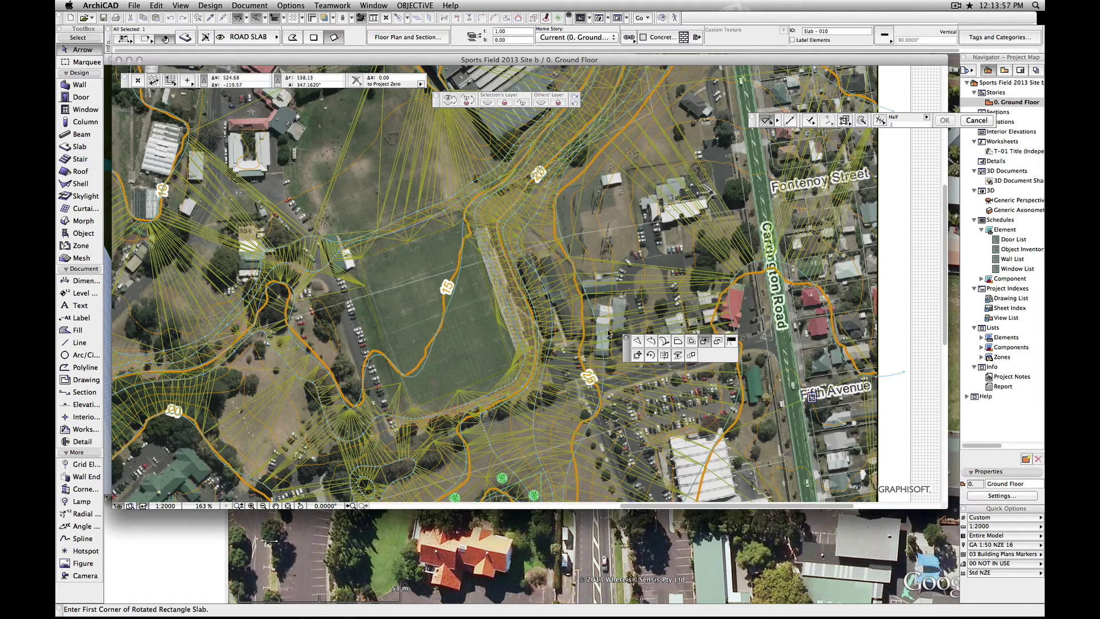
{"action": "left_click", "coordinate": [787, 338]}
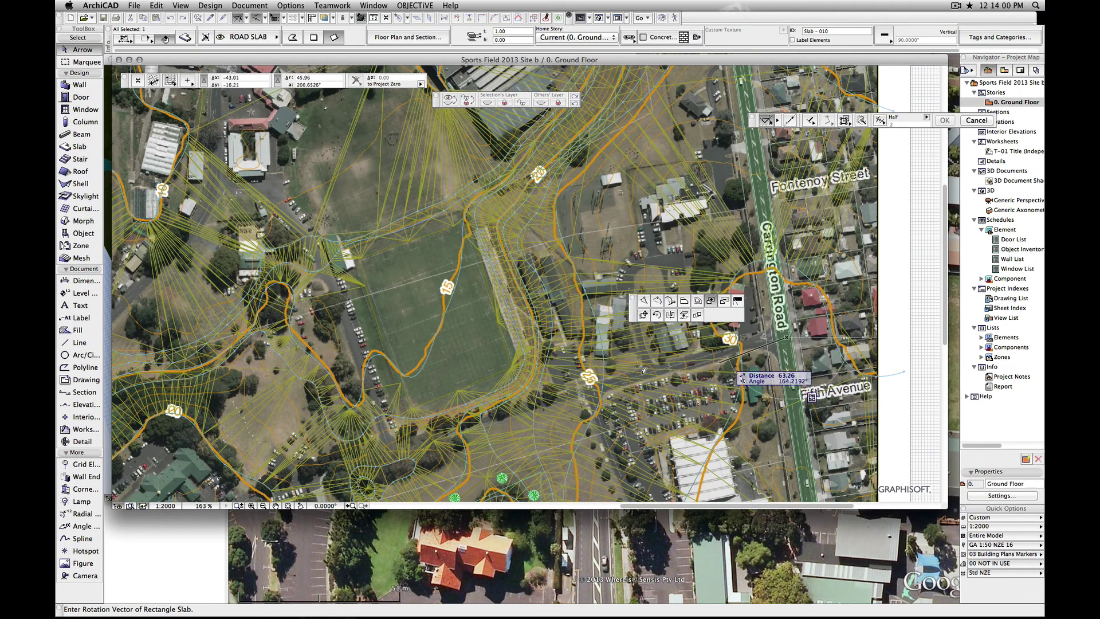
{"action": "left_click", "coordinate": [322, 470]}
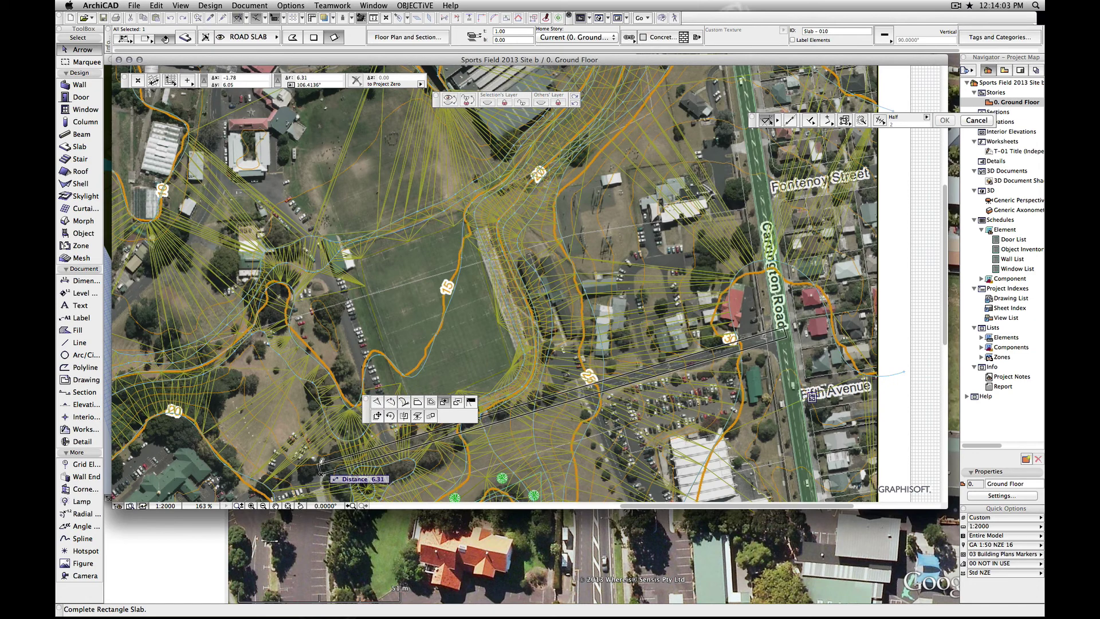
{"action": "left_click", "coordinate": [765, 380]}
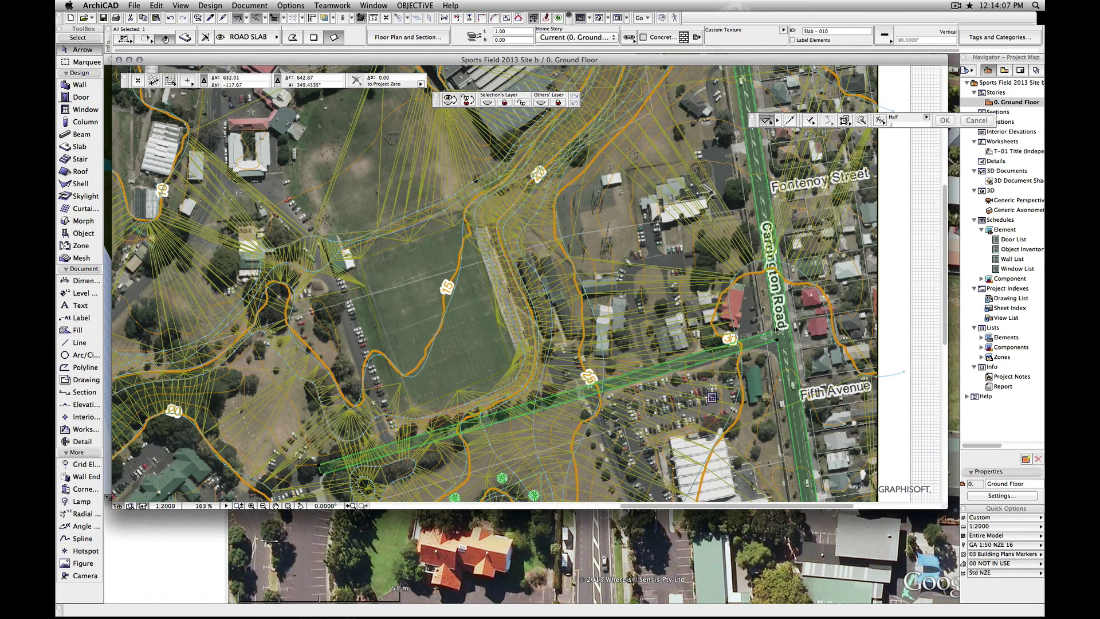
{"action": "key", "text": "F3"}
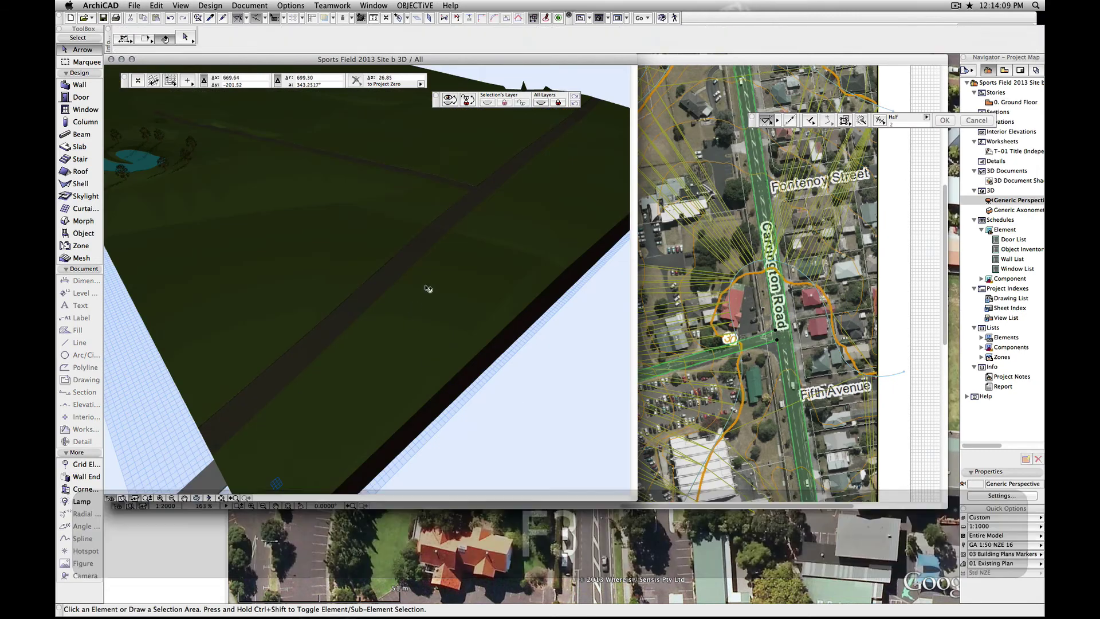
{"action": "key", "text": "F2"}
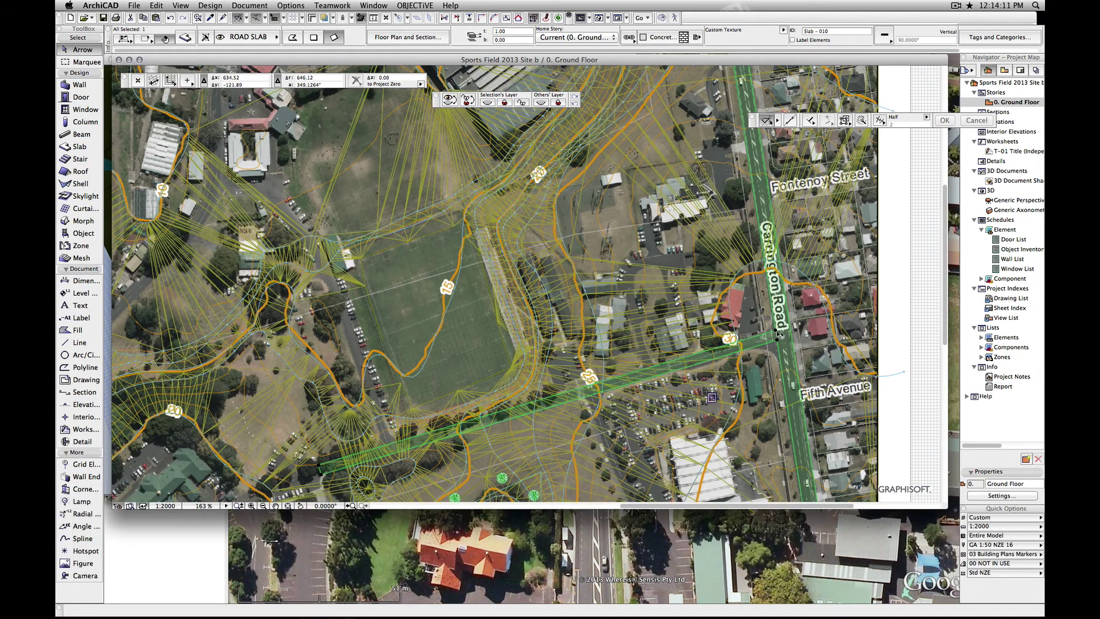
Fillet the branch road's junction corner at Carrington Road with radius 15, then view it in 3D.
{"action": "left_click", "coordinate": [712, 397]}
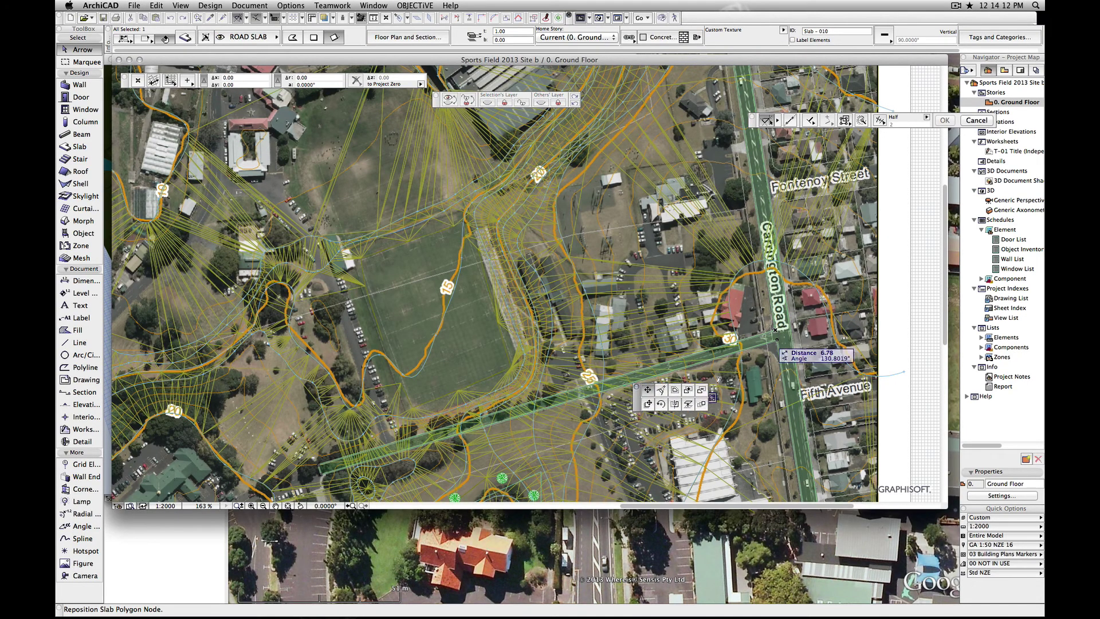
{"action": "left_click", "coordinate": [667, 390]}
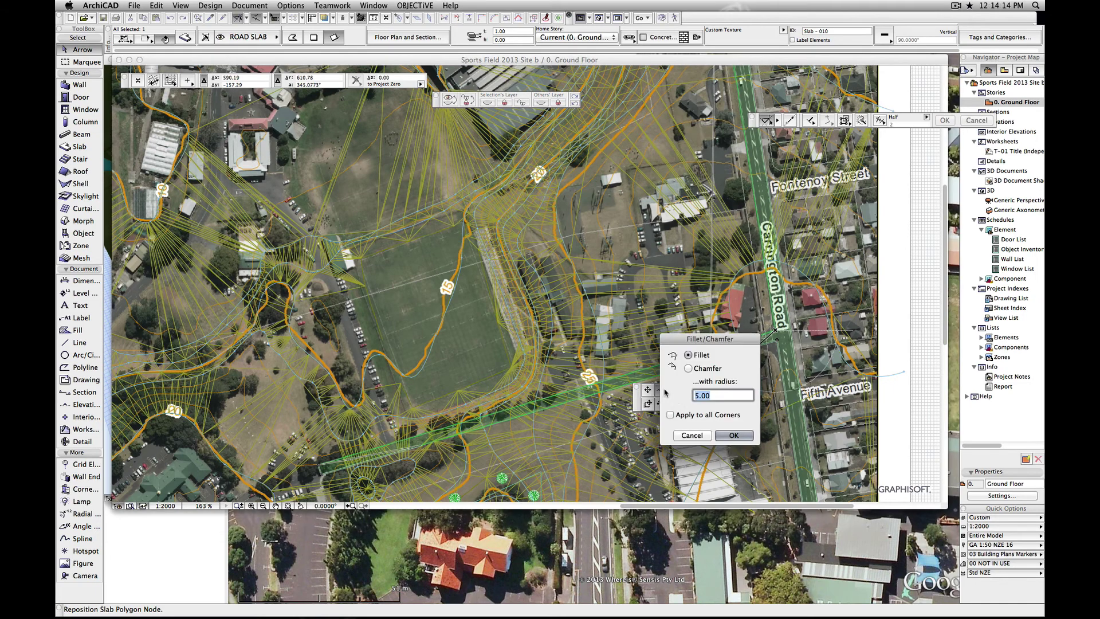
{"action": "left_click", "coordinate": [735, 437]}
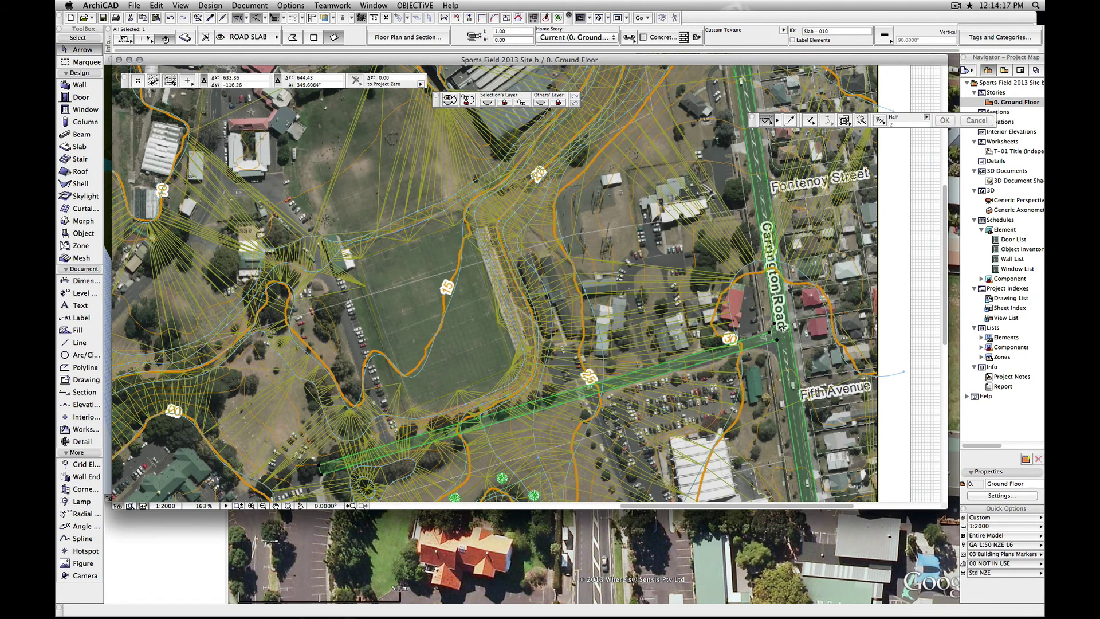
{"action": "scroll", "coordinate": [777, 346], "scroll_direction": "up", "scroll_amount": 3}
{"action": "left_click", "coordinate": [776, 373]}
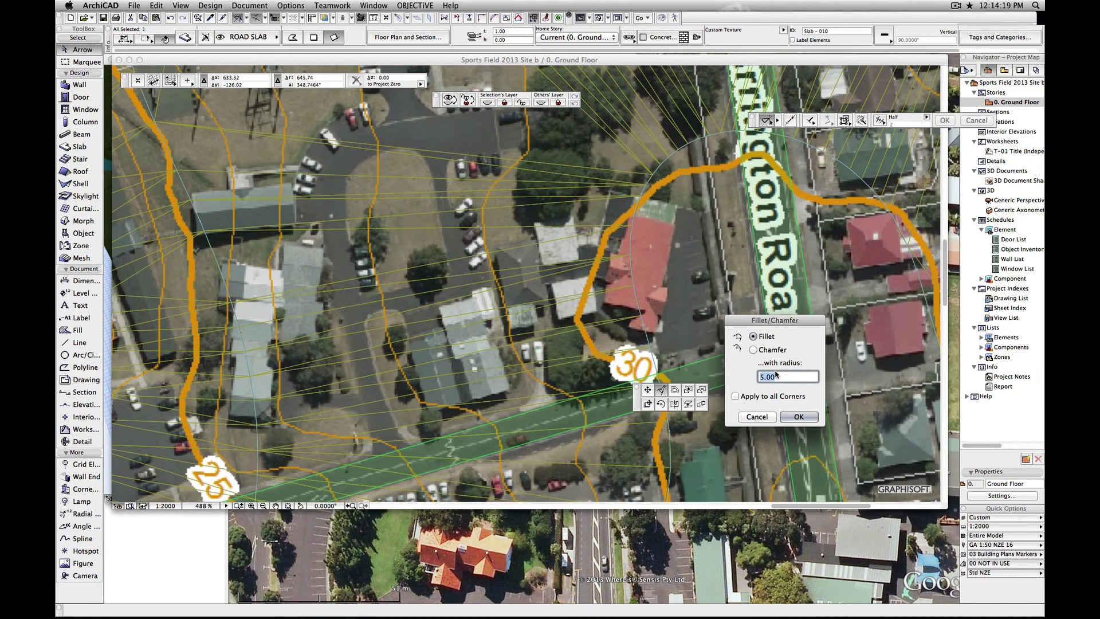
{"action": "type", "text": "115"}
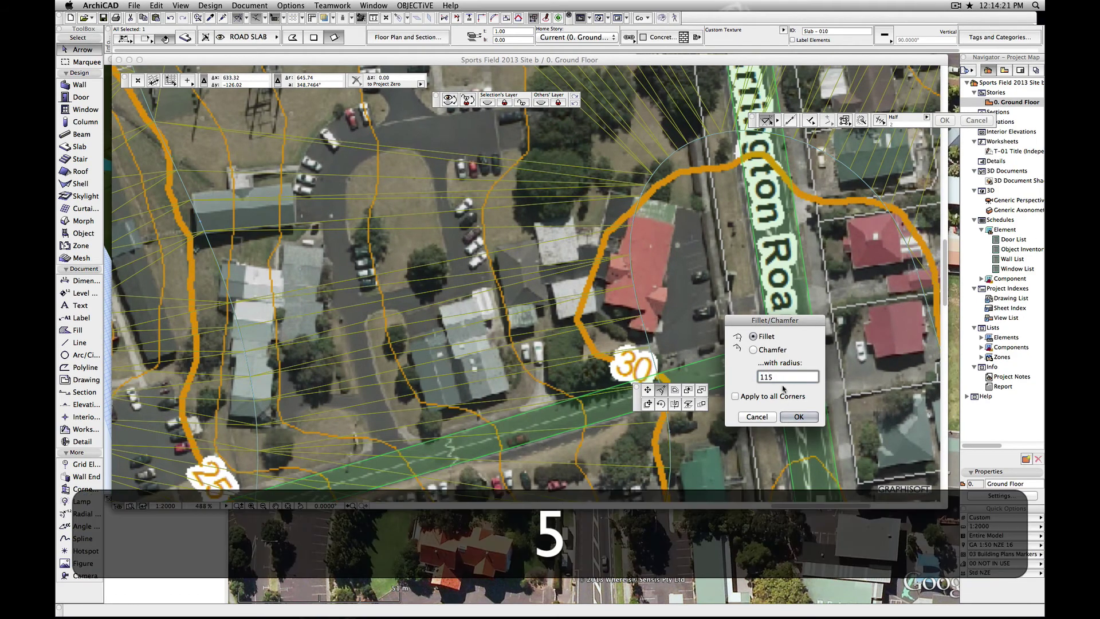
{"action": "key", "text": "BackSpace"}
{"action": "key", "text": "BackSpace"}
{"action": "key", "text": "BackSpace"}
{"action": "type", "text": "15"}
{"action": "left_click", "coordinate": [814, 418]}
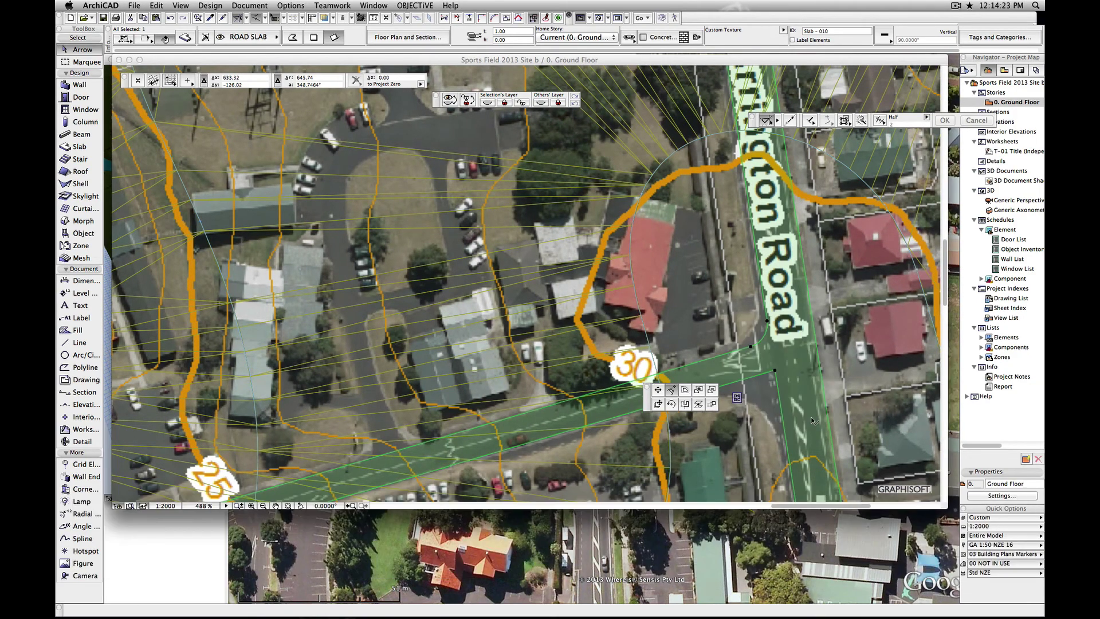
{"action": "key", "text": "F3"}
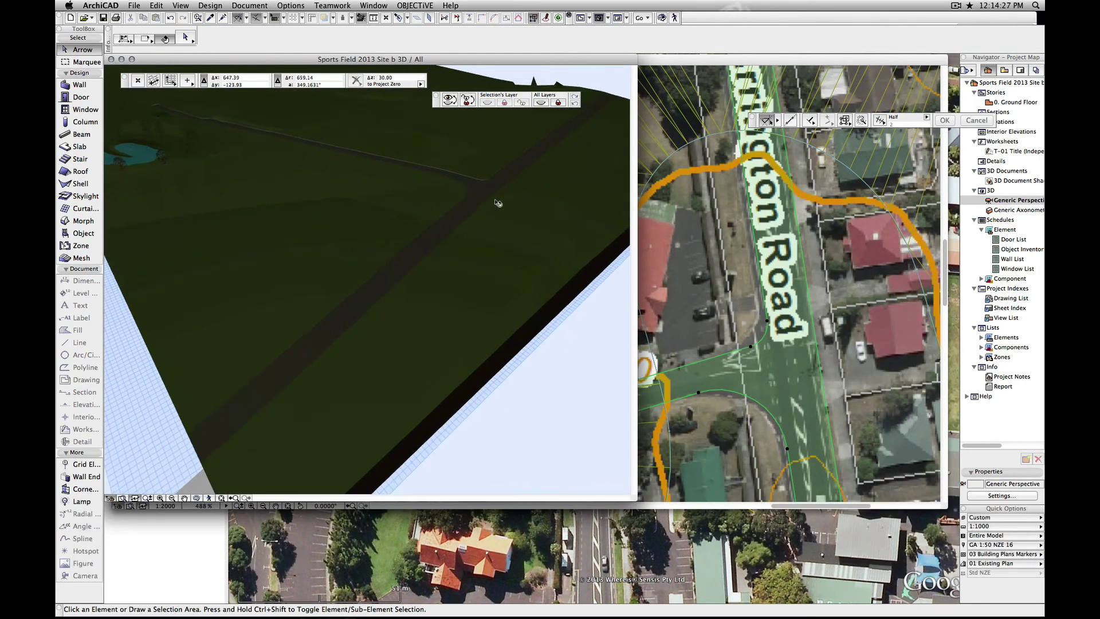
{"action": "key", "text": "Up"}
{"action": "key", "text": "Up"}
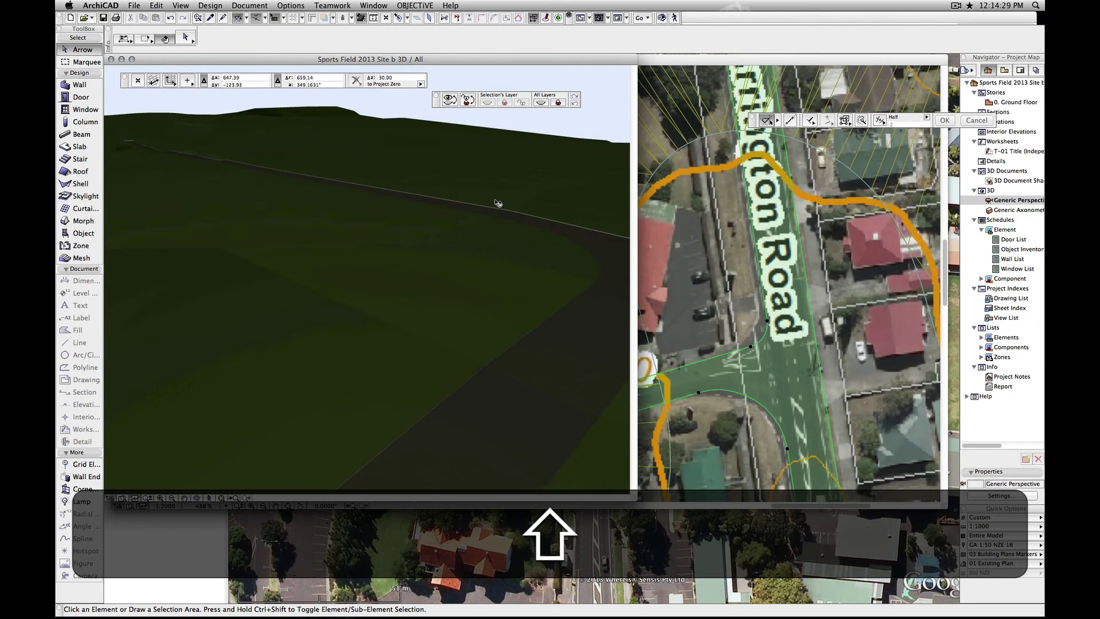
{"action": "key", "text": "Up"}
{"action": "key", "text": "Up"}
{"action": "key", "text": "Up"}
{"action": "key", "text": "Up"}
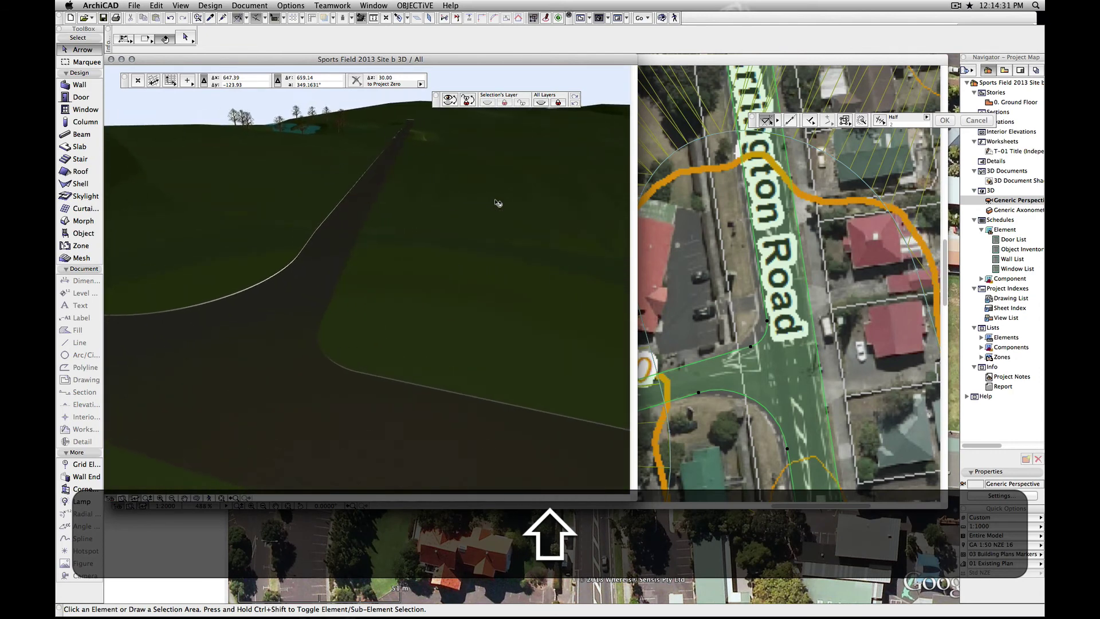
{"action": "key", "text": "Up"}
{"action": "key", "text": "Up"}
{"action": "key", "text": "Up"}
{"action": "key", "text": "Up"}
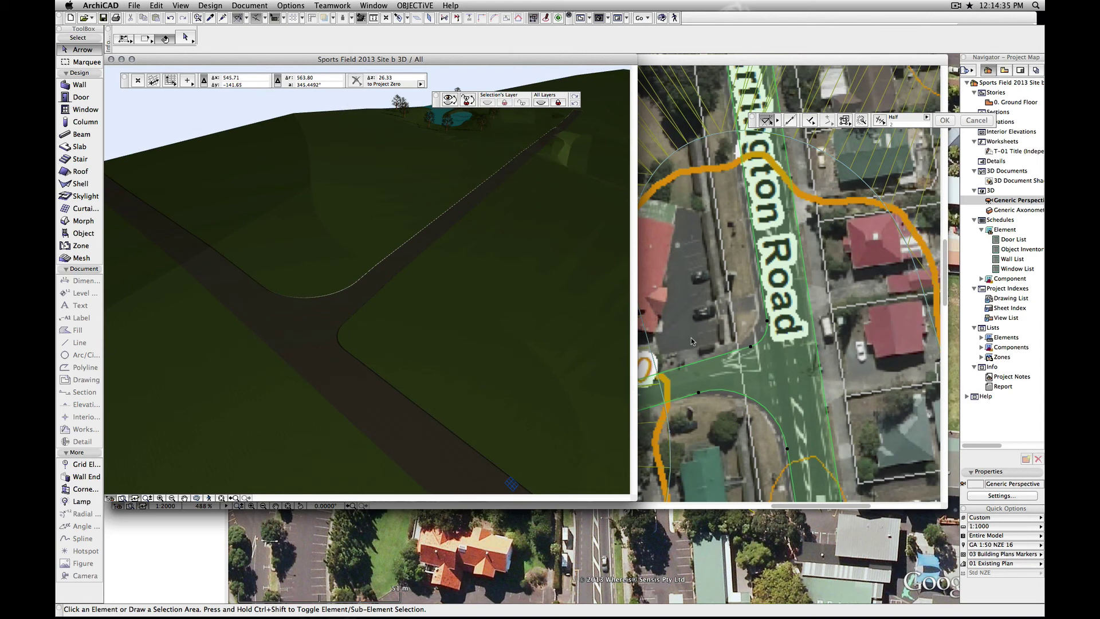
{"action": "key", "text": "Up"}
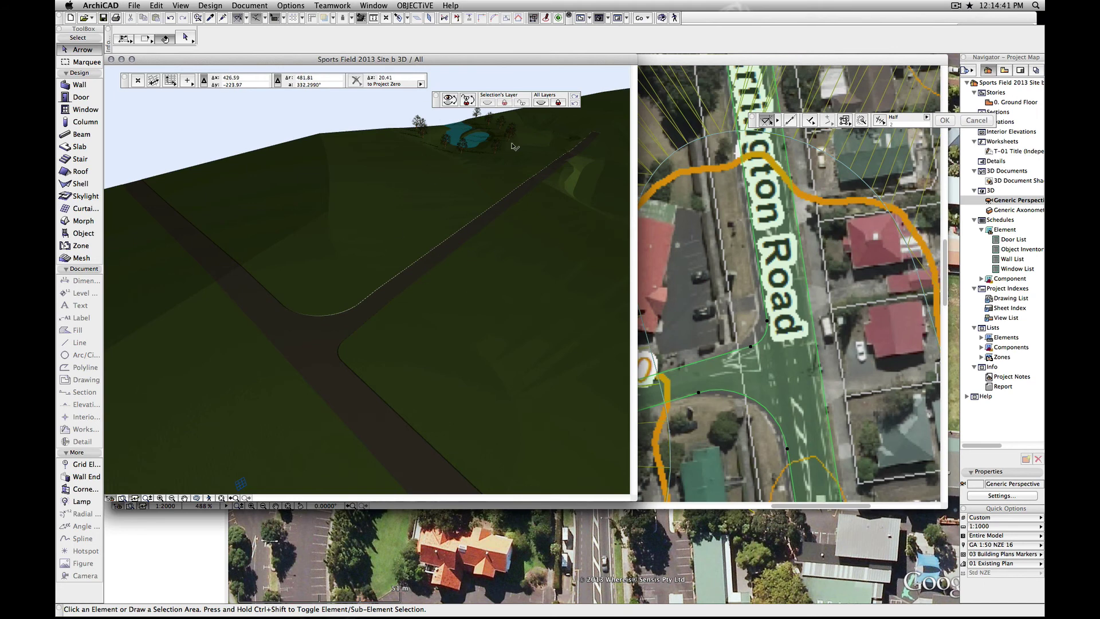
{"action": "key", "text": "Left"}
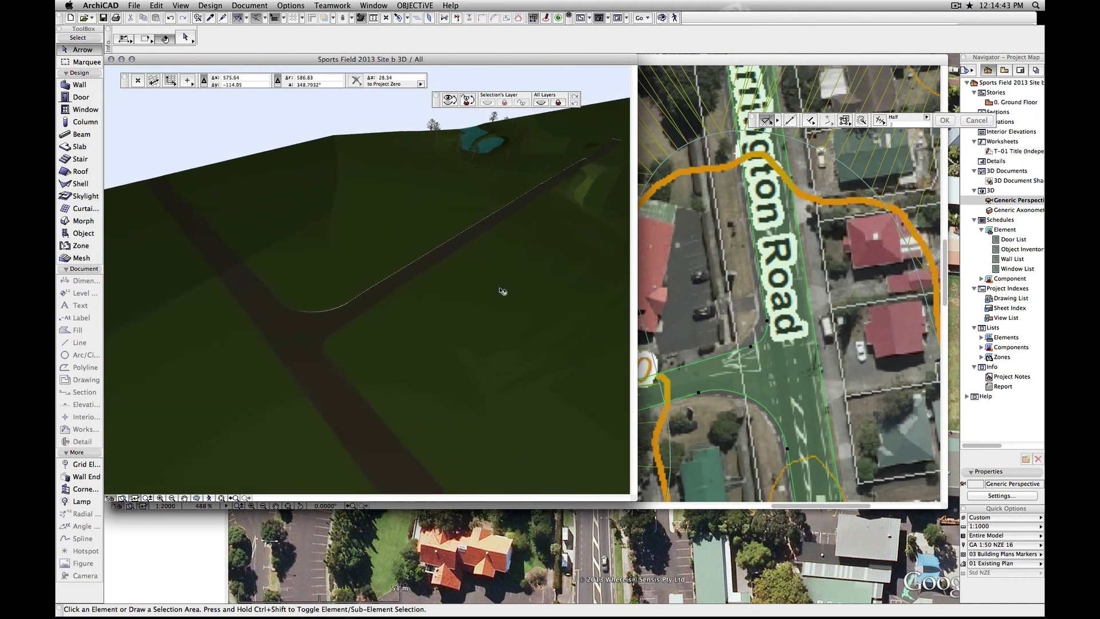
{"action": "key", "text": "Left"}
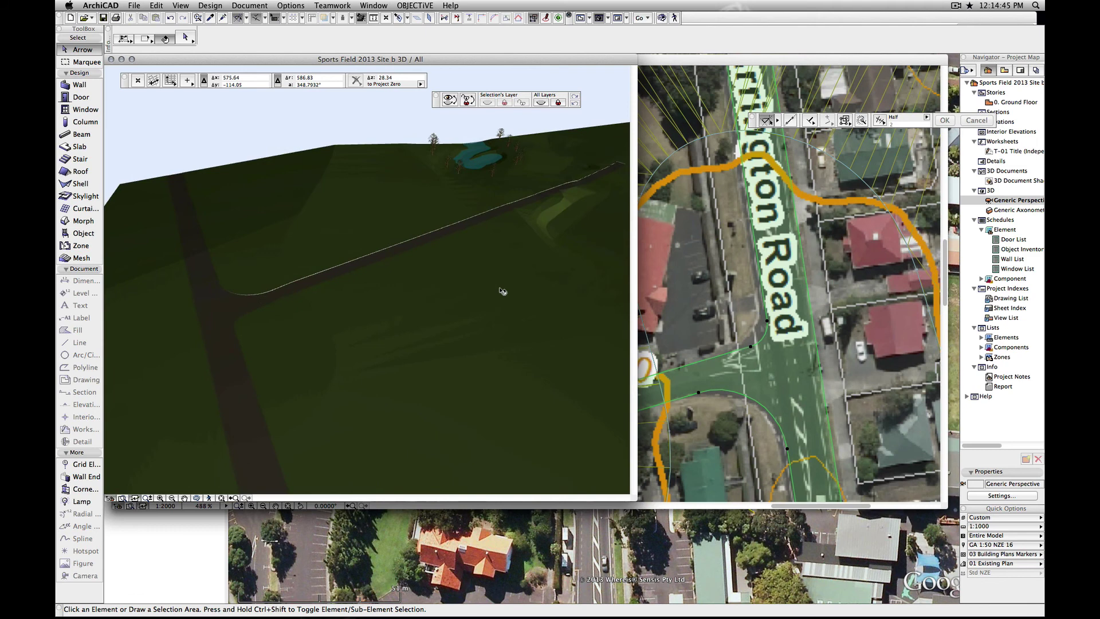
{"action": "key", "text": "Left"}
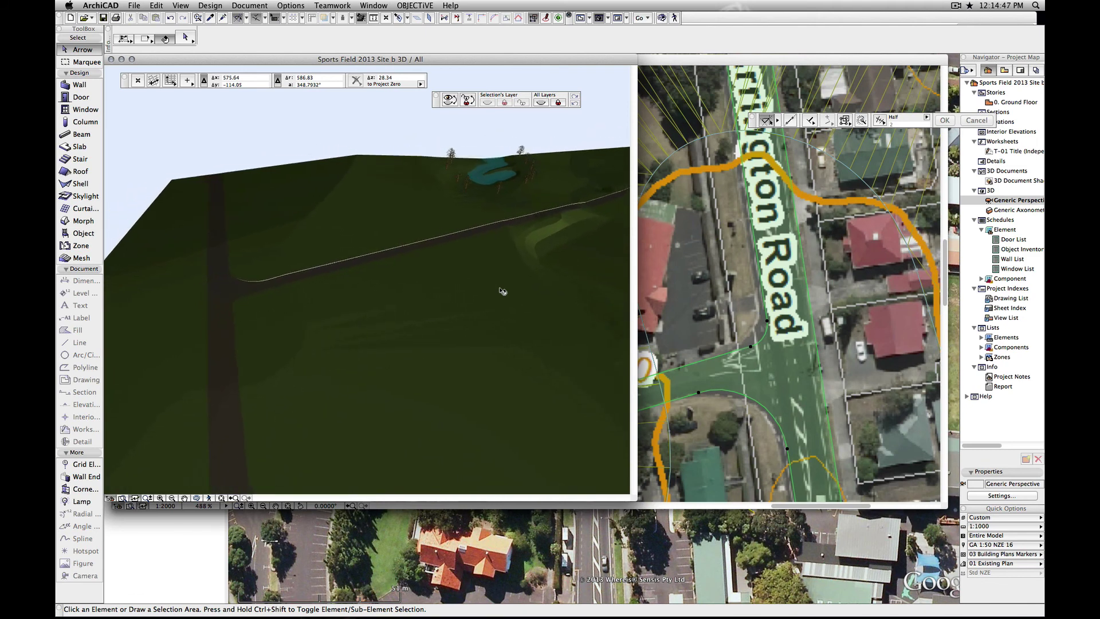